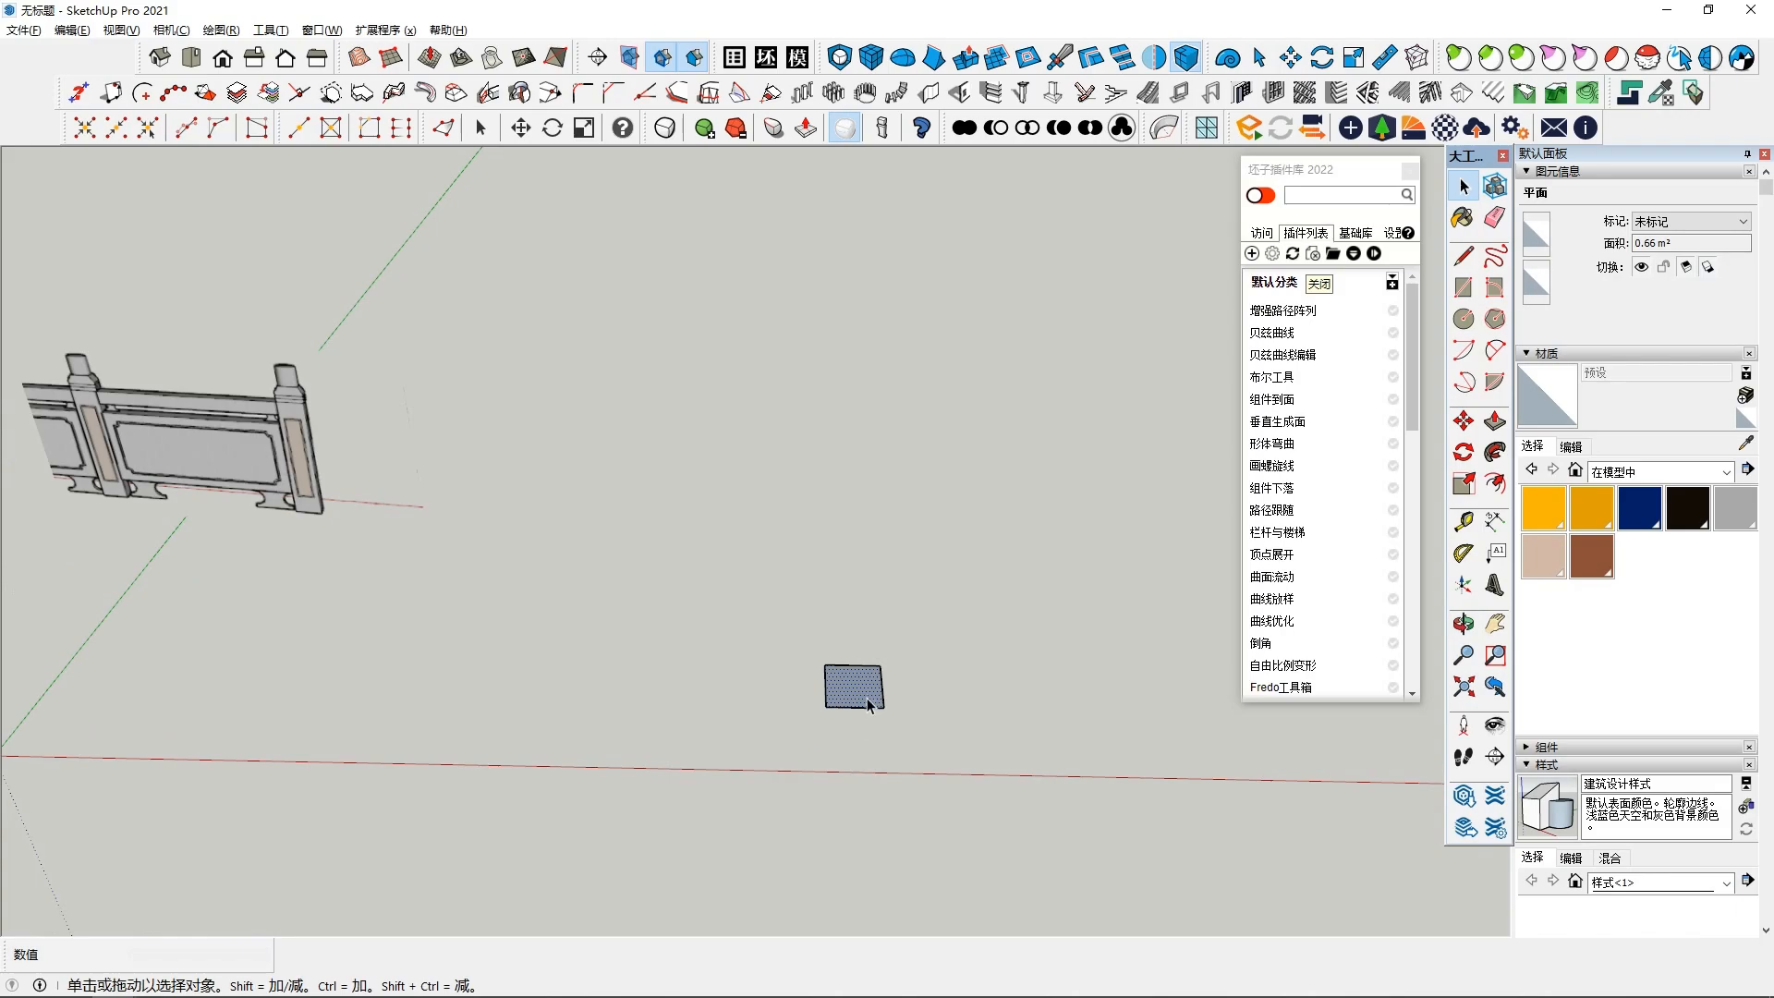
Push/Pull the square face upward into a tall rectangular post
key(p)
click(856, 658)
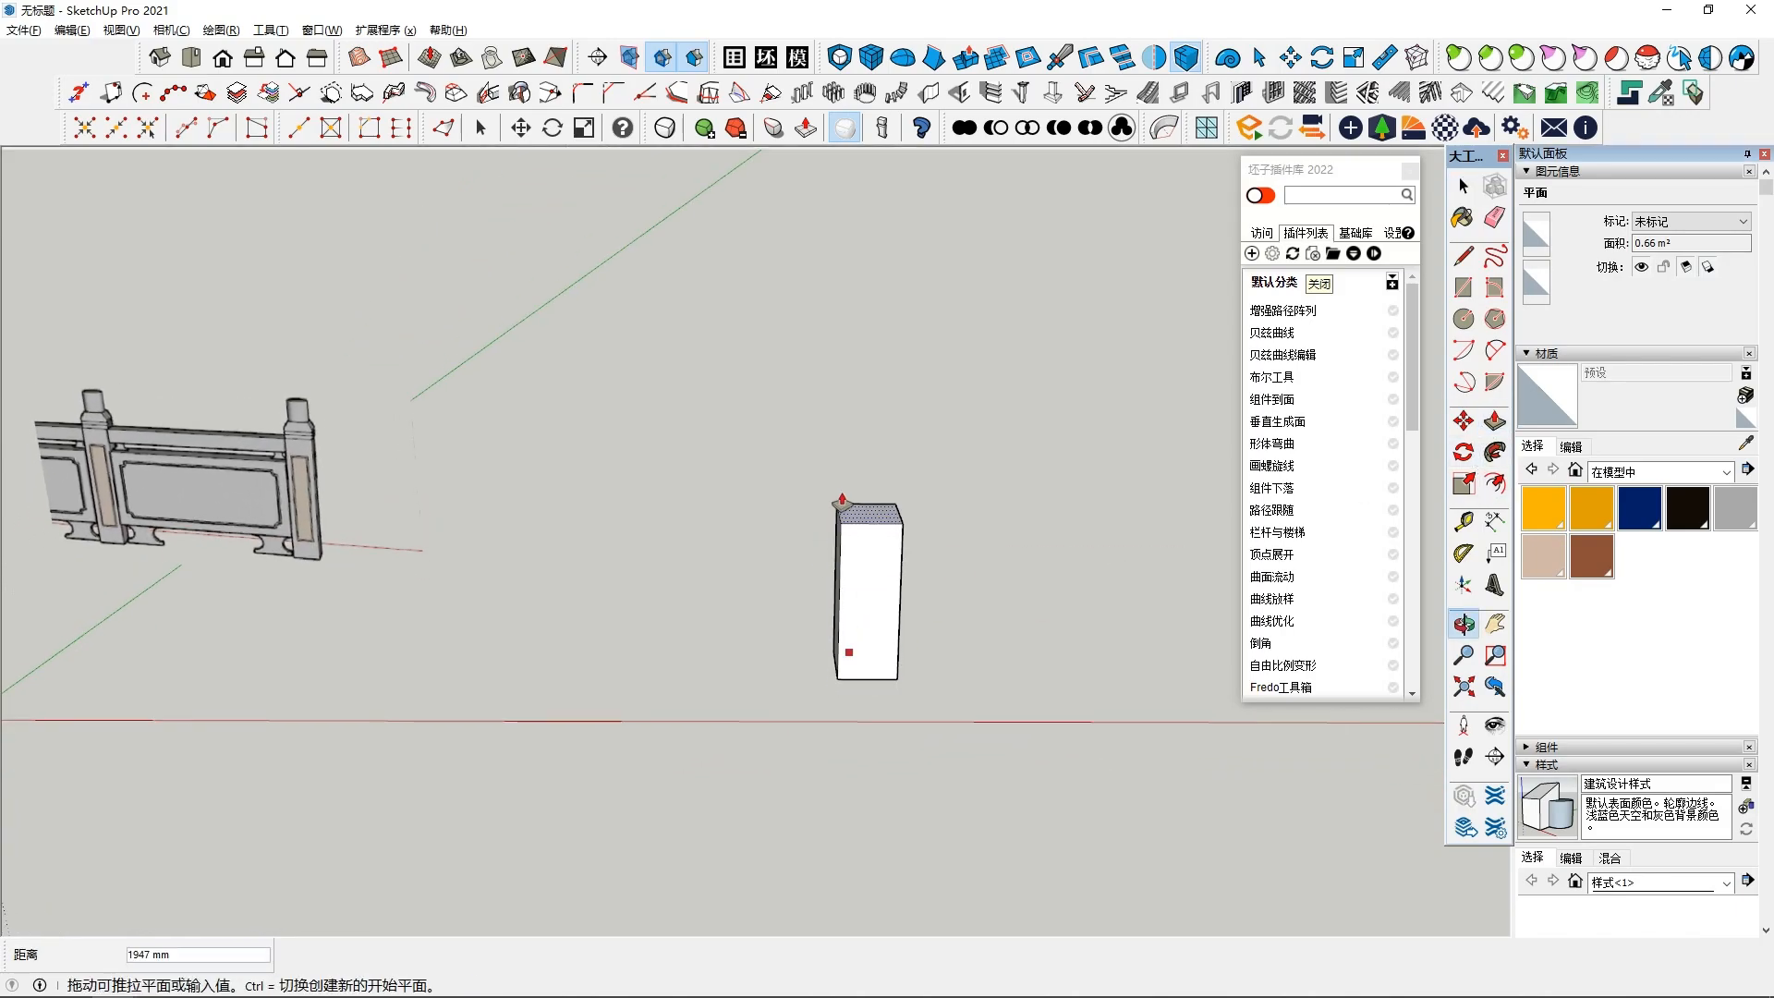
click(879, 421)
scroll(868, 474, up, 1)
Offset the outline of the post's front face inward to form a smaller inset panel face
key(space)
click(851, 556)
middle_drag(851, 556, 860, 499)
click(1495, 483)
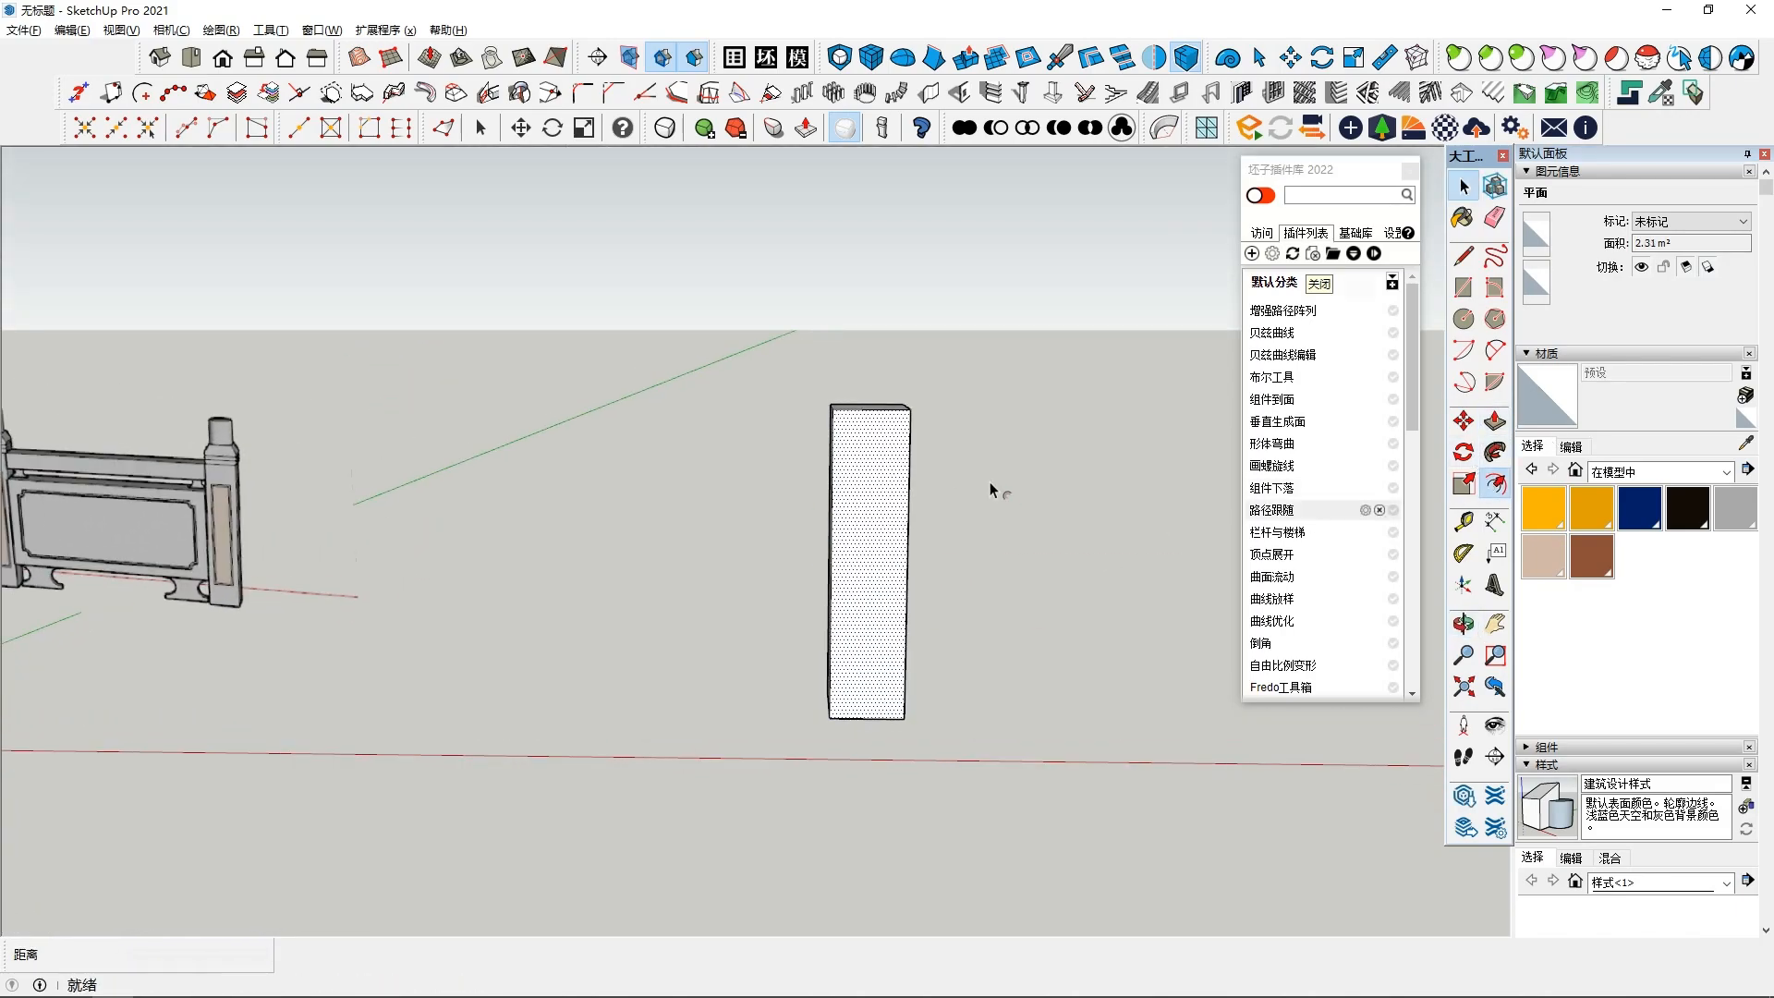
click(832, 467)
click(860, 502)
key(space)
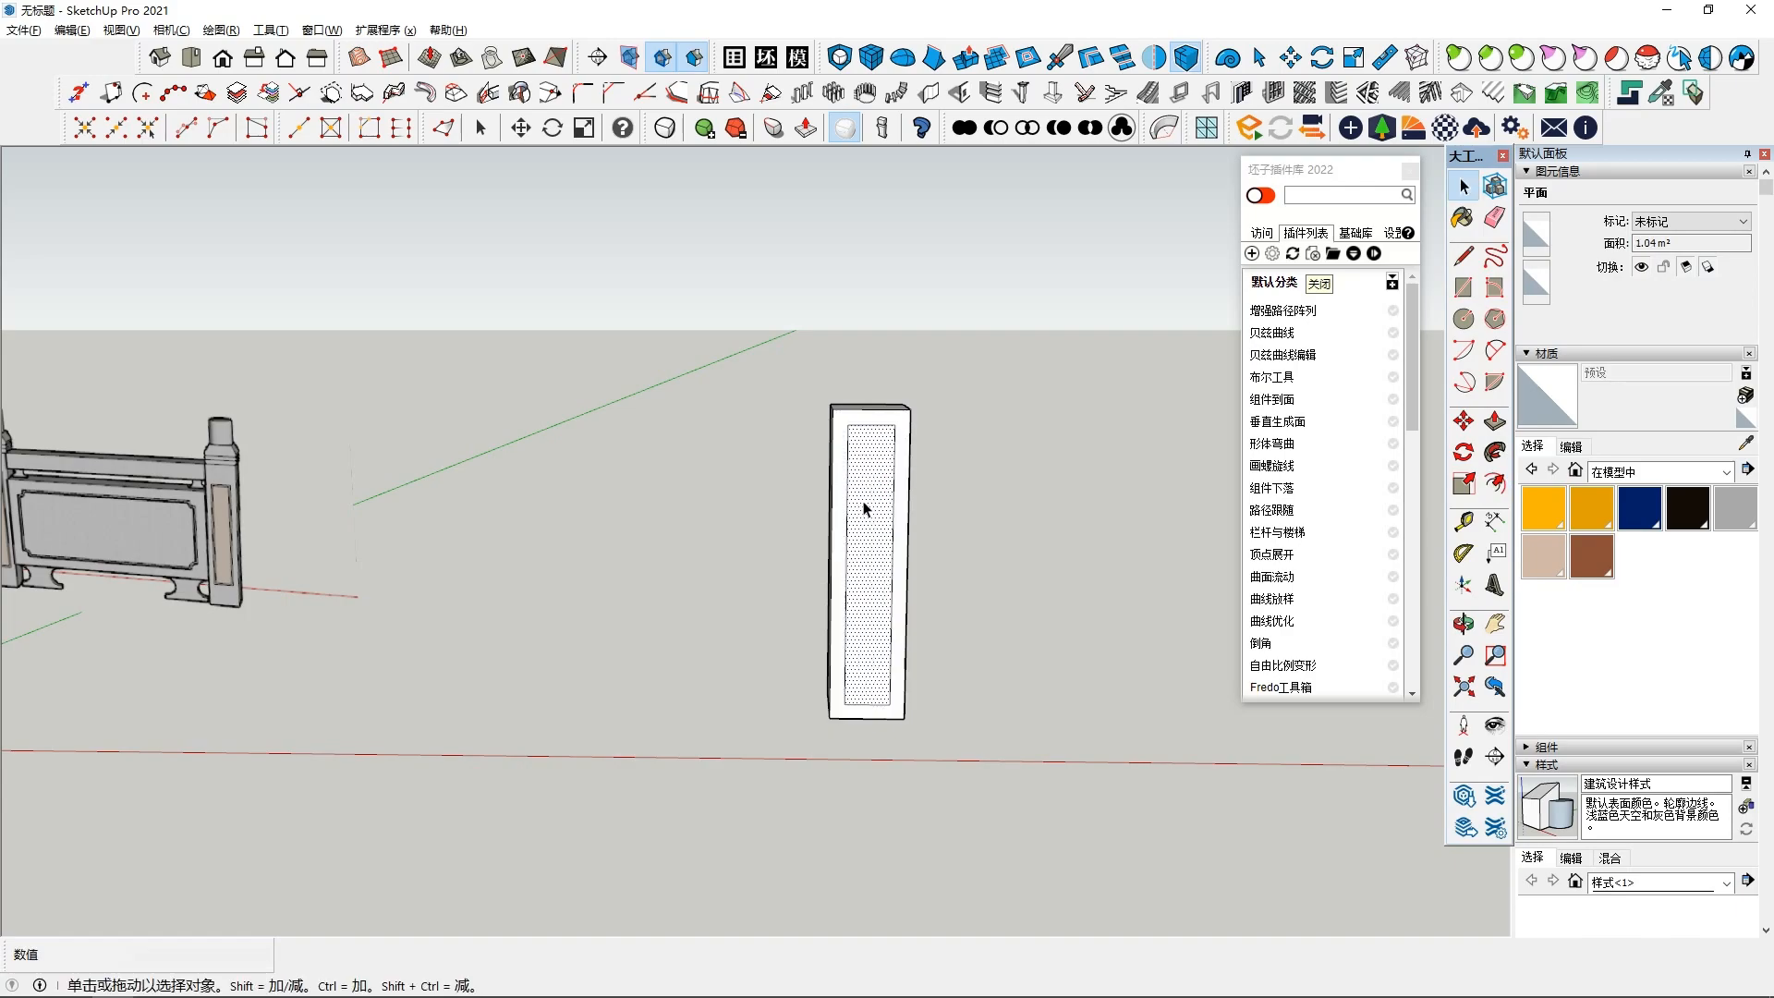
Scale the inset panel face down vertically about its centre, leaving larger margins above and below it
key(s)
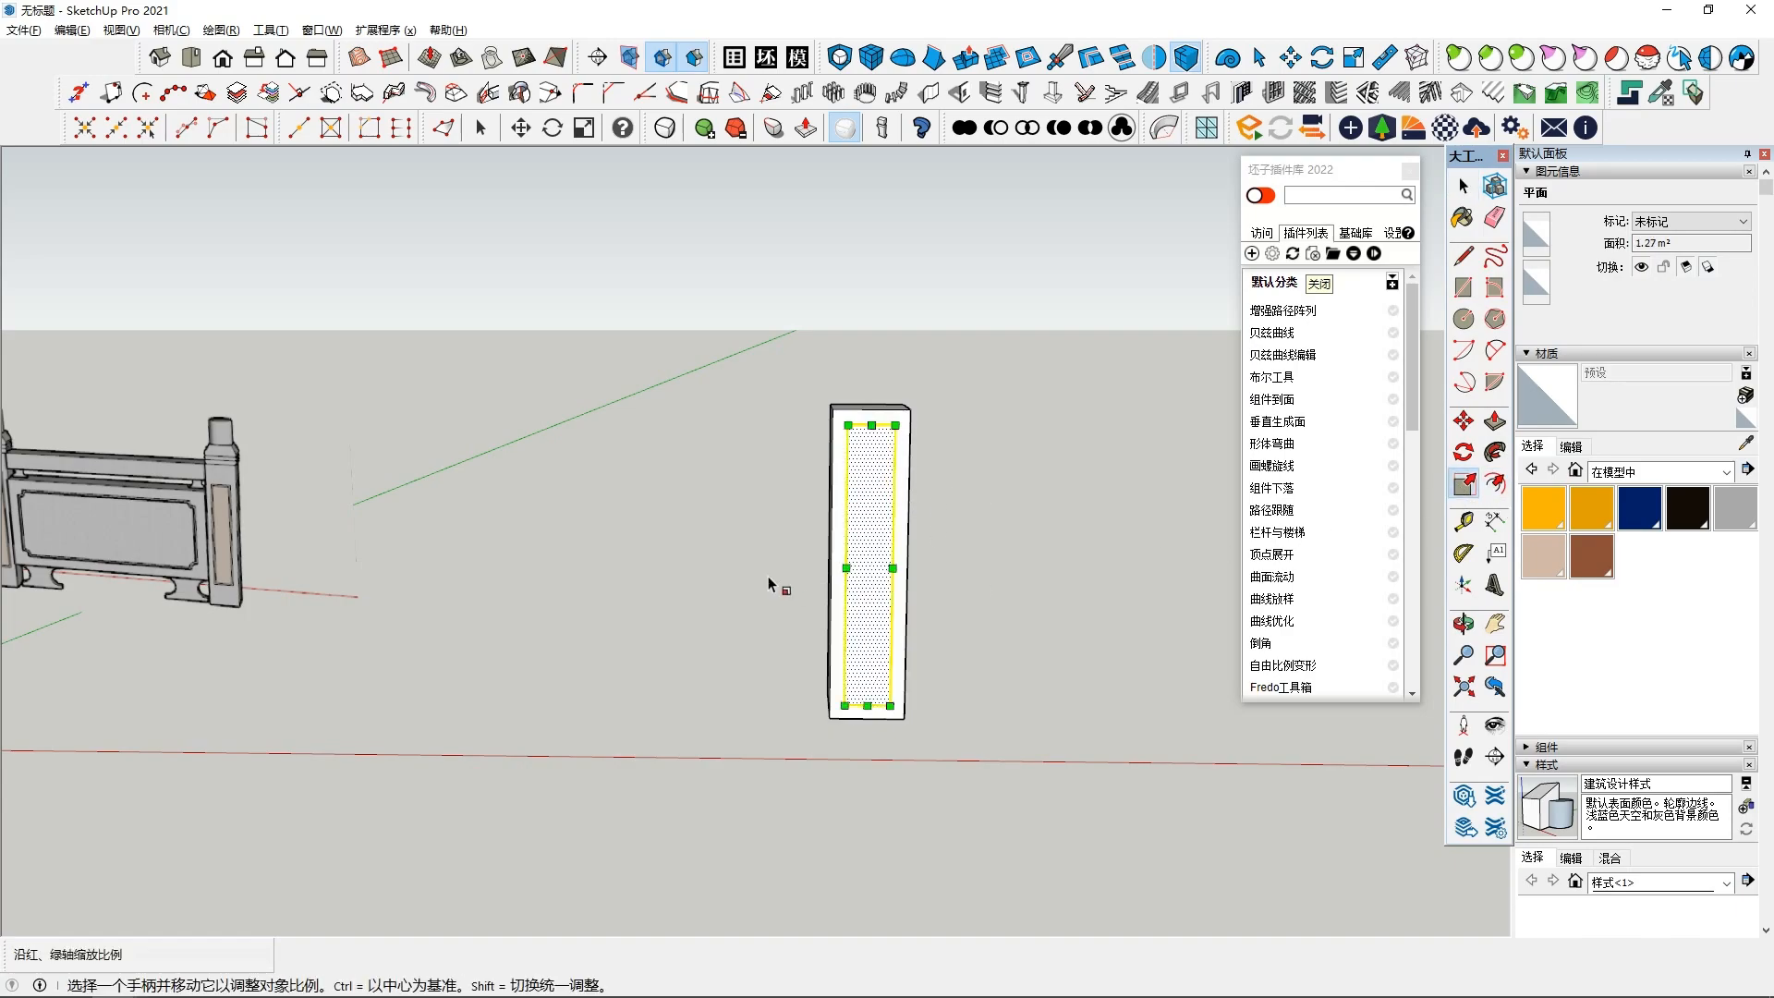
drag(870, 424, 870, 474)
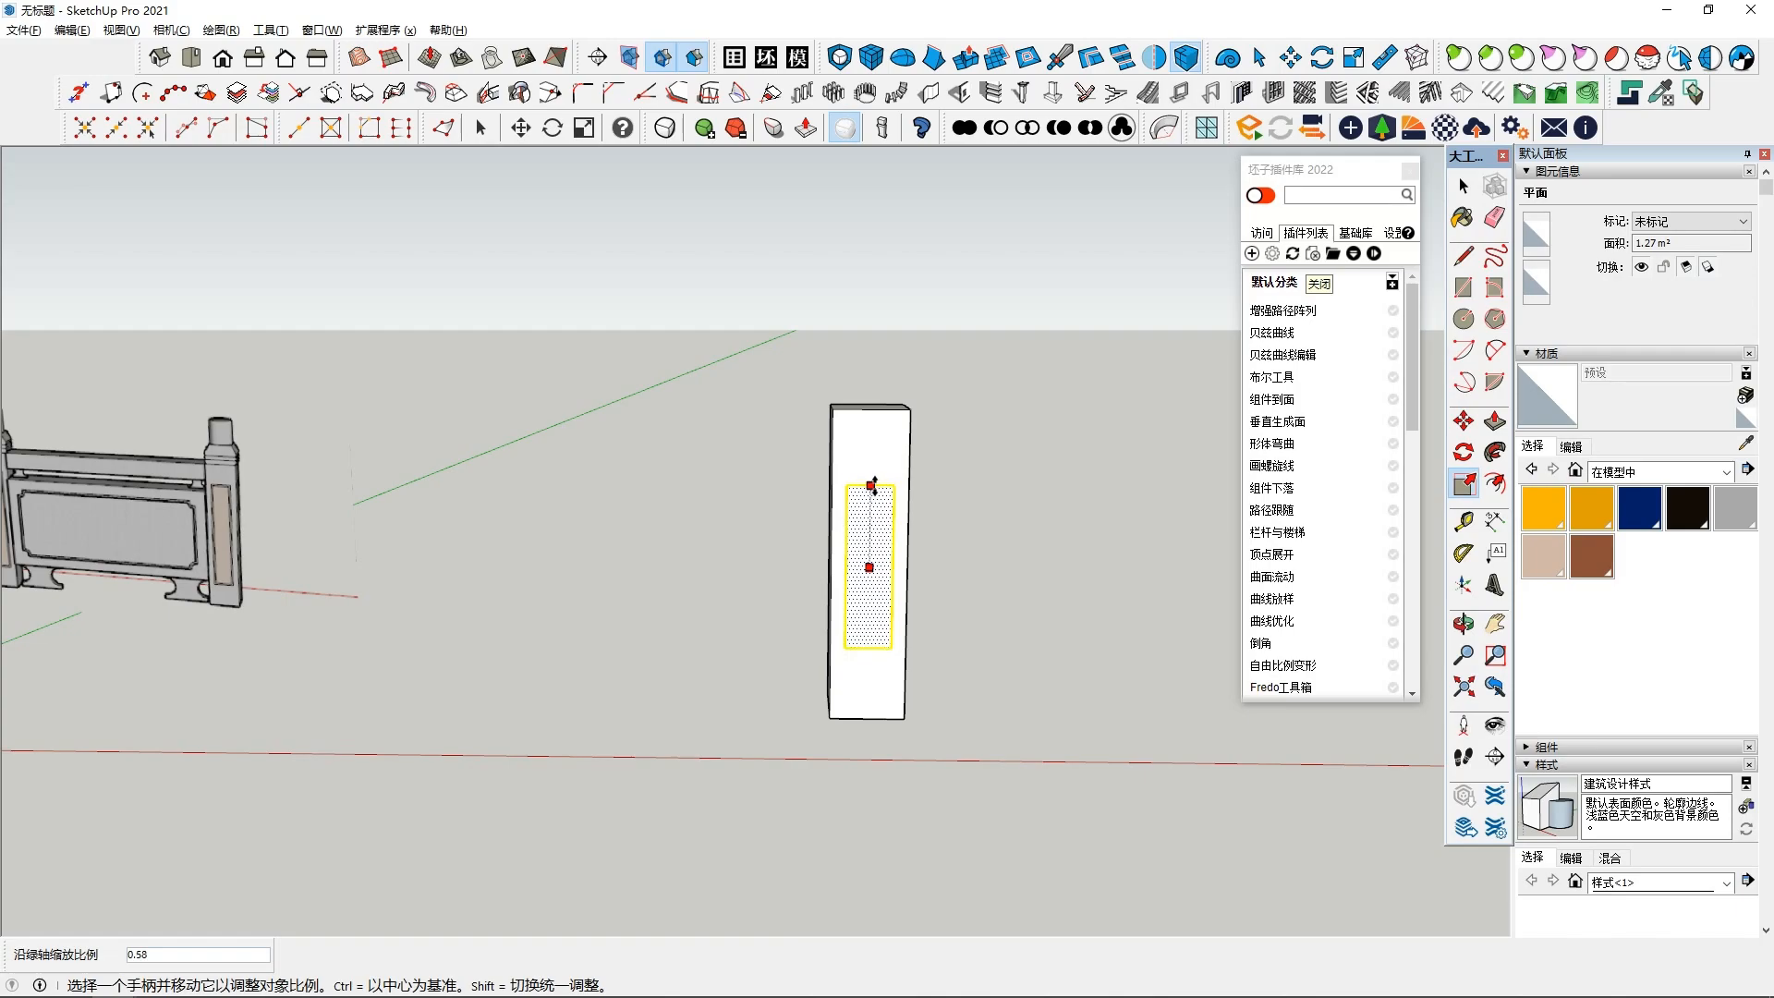
middle_drag(894, 485, 580, 577)
scroll(715, 577, up, 1)
key(space)
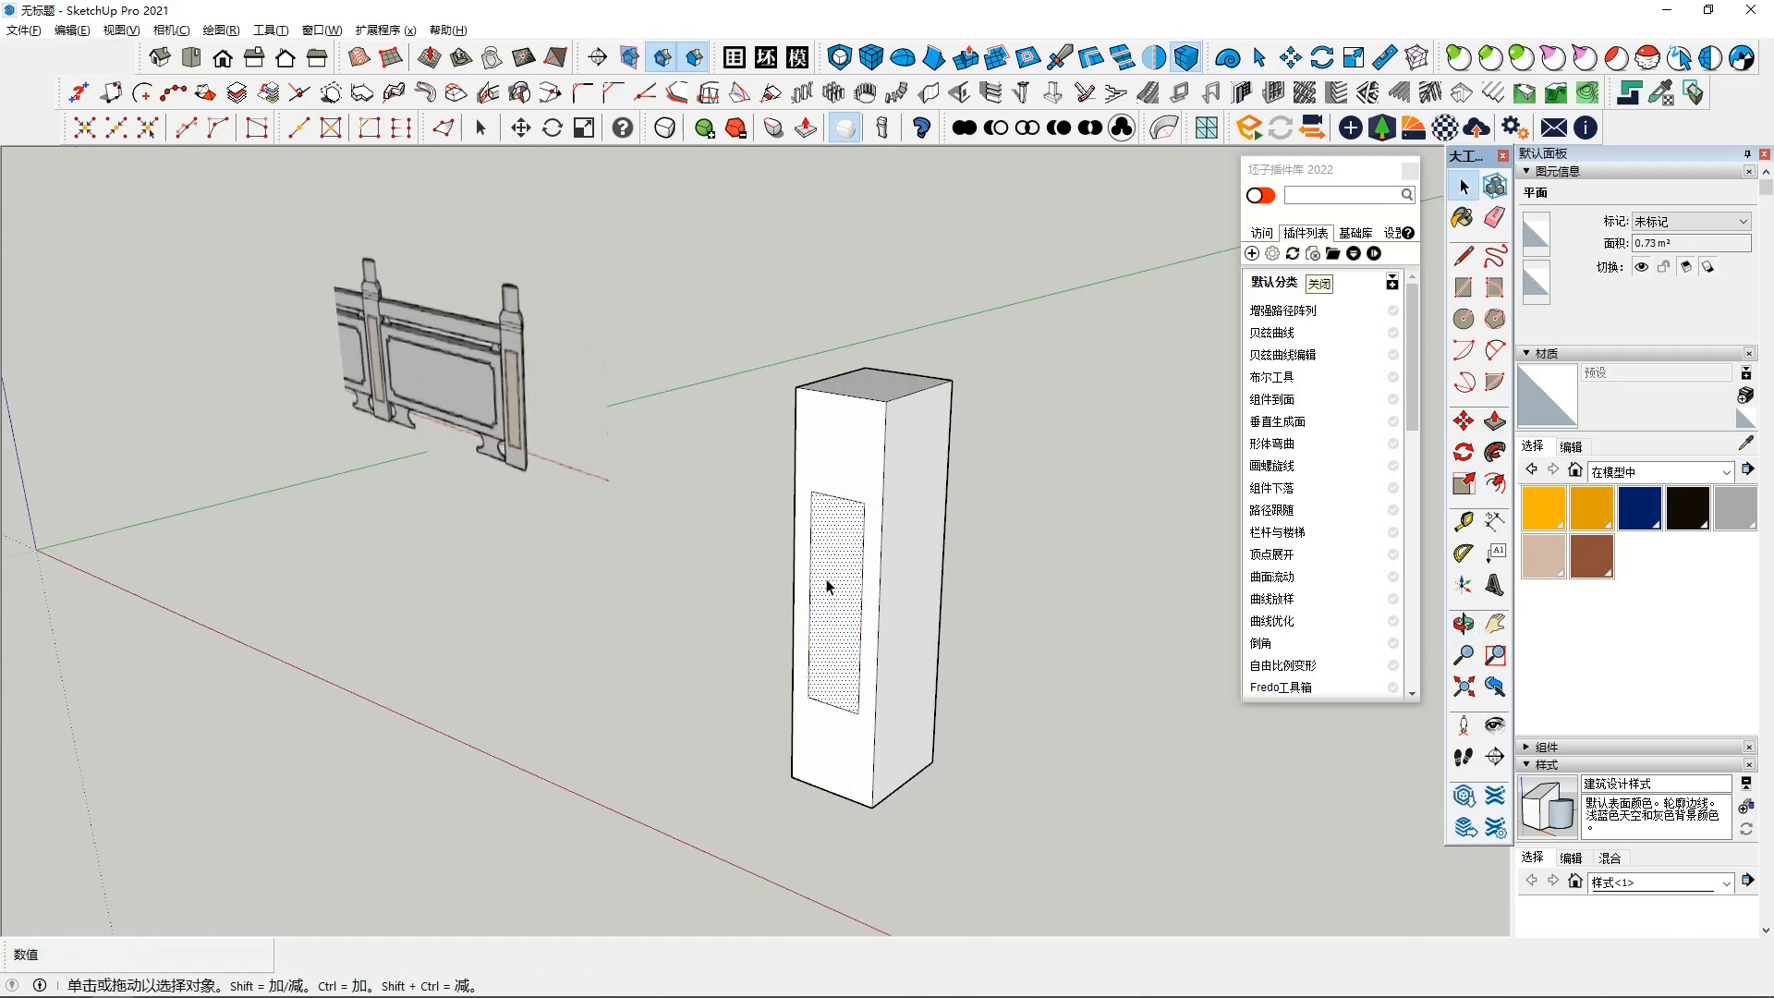
Push/Pull the inset panel face slightly outward from the post's front
click(1494, 422)
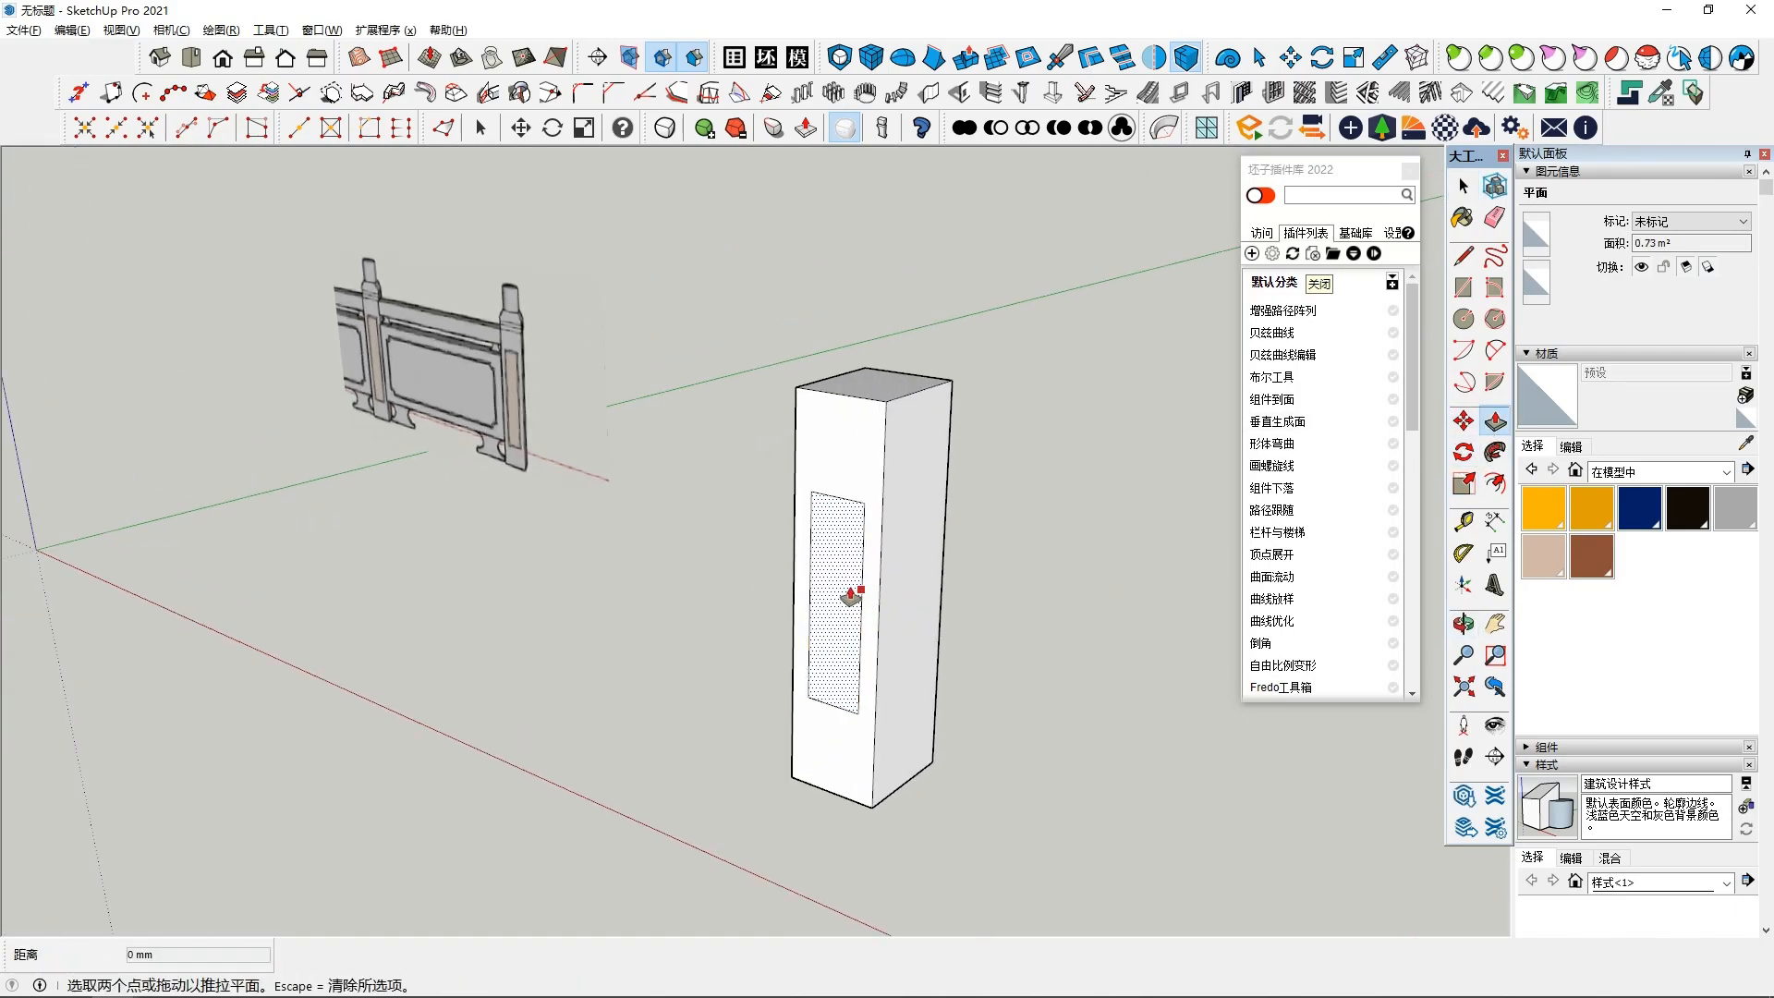
click(846, 596)
key(space)
Stack thin bands on the post's top face with Push/Pull, keeping the dividing edges, the first band about 59 mm tall
middle_drag(728, 553, 689, 477)
middle_drag(767, 435, 1016, 503)
click(896, 465)
click(1494, 422)
drag(917, 473, 888, 465)
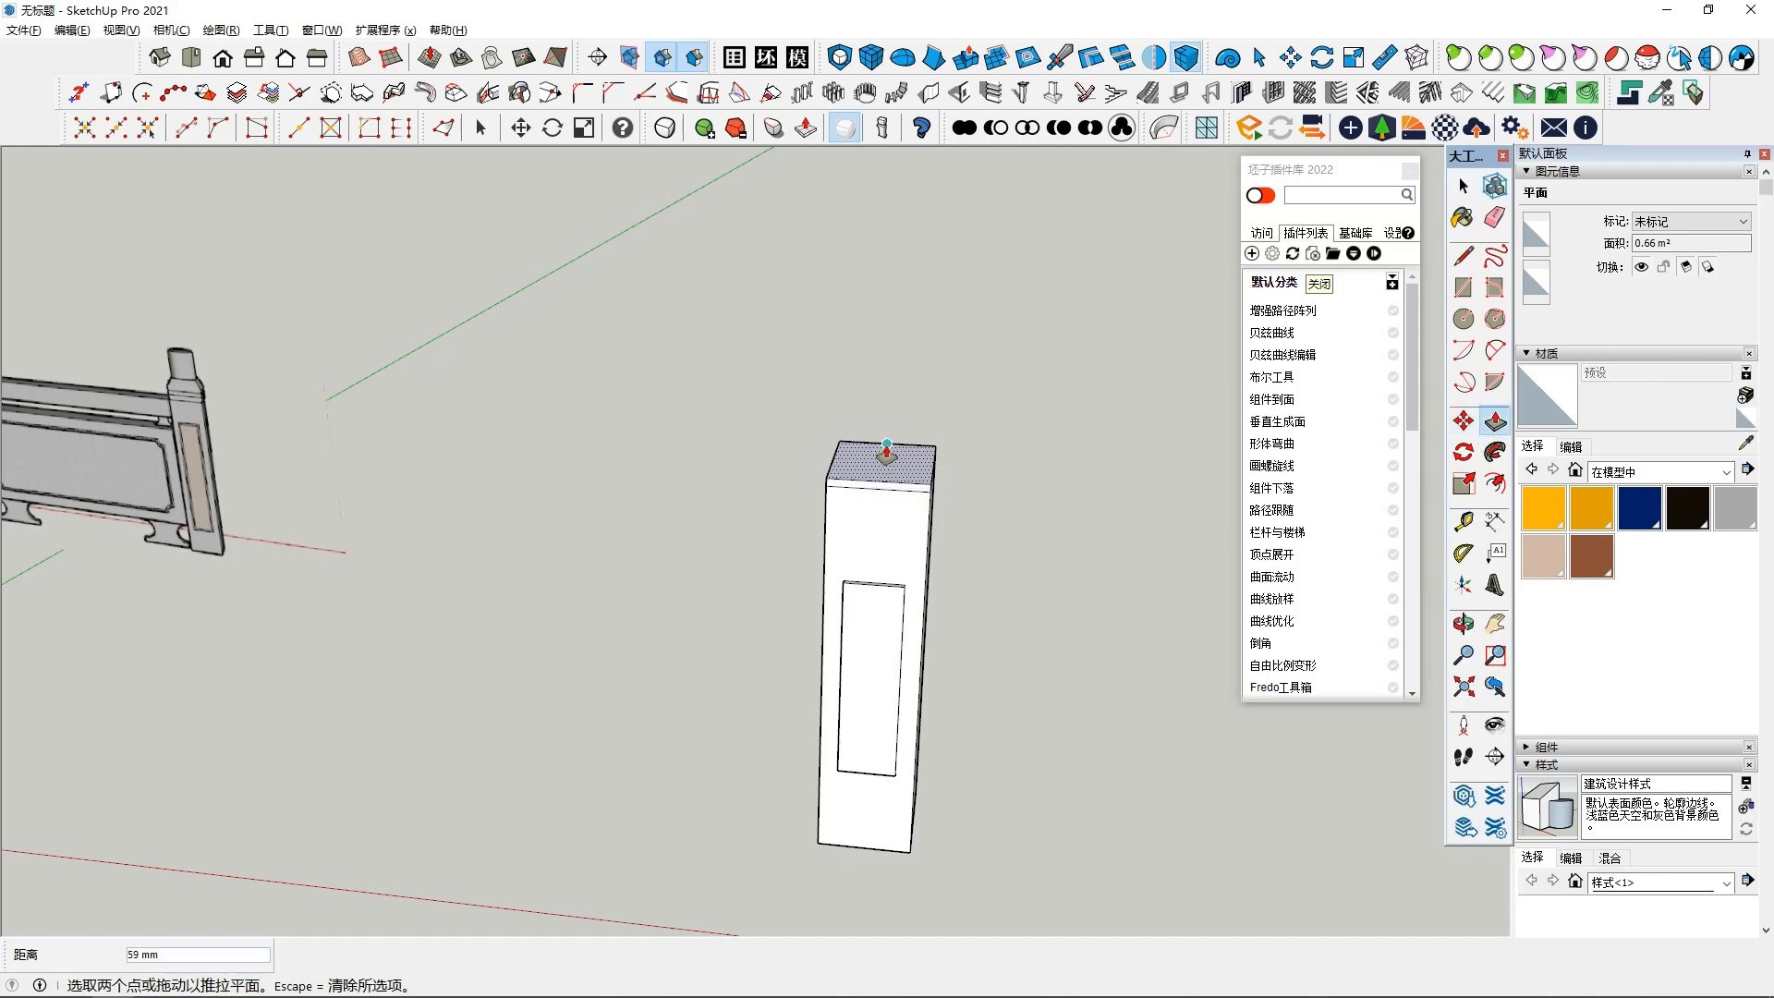
click(887, 453)
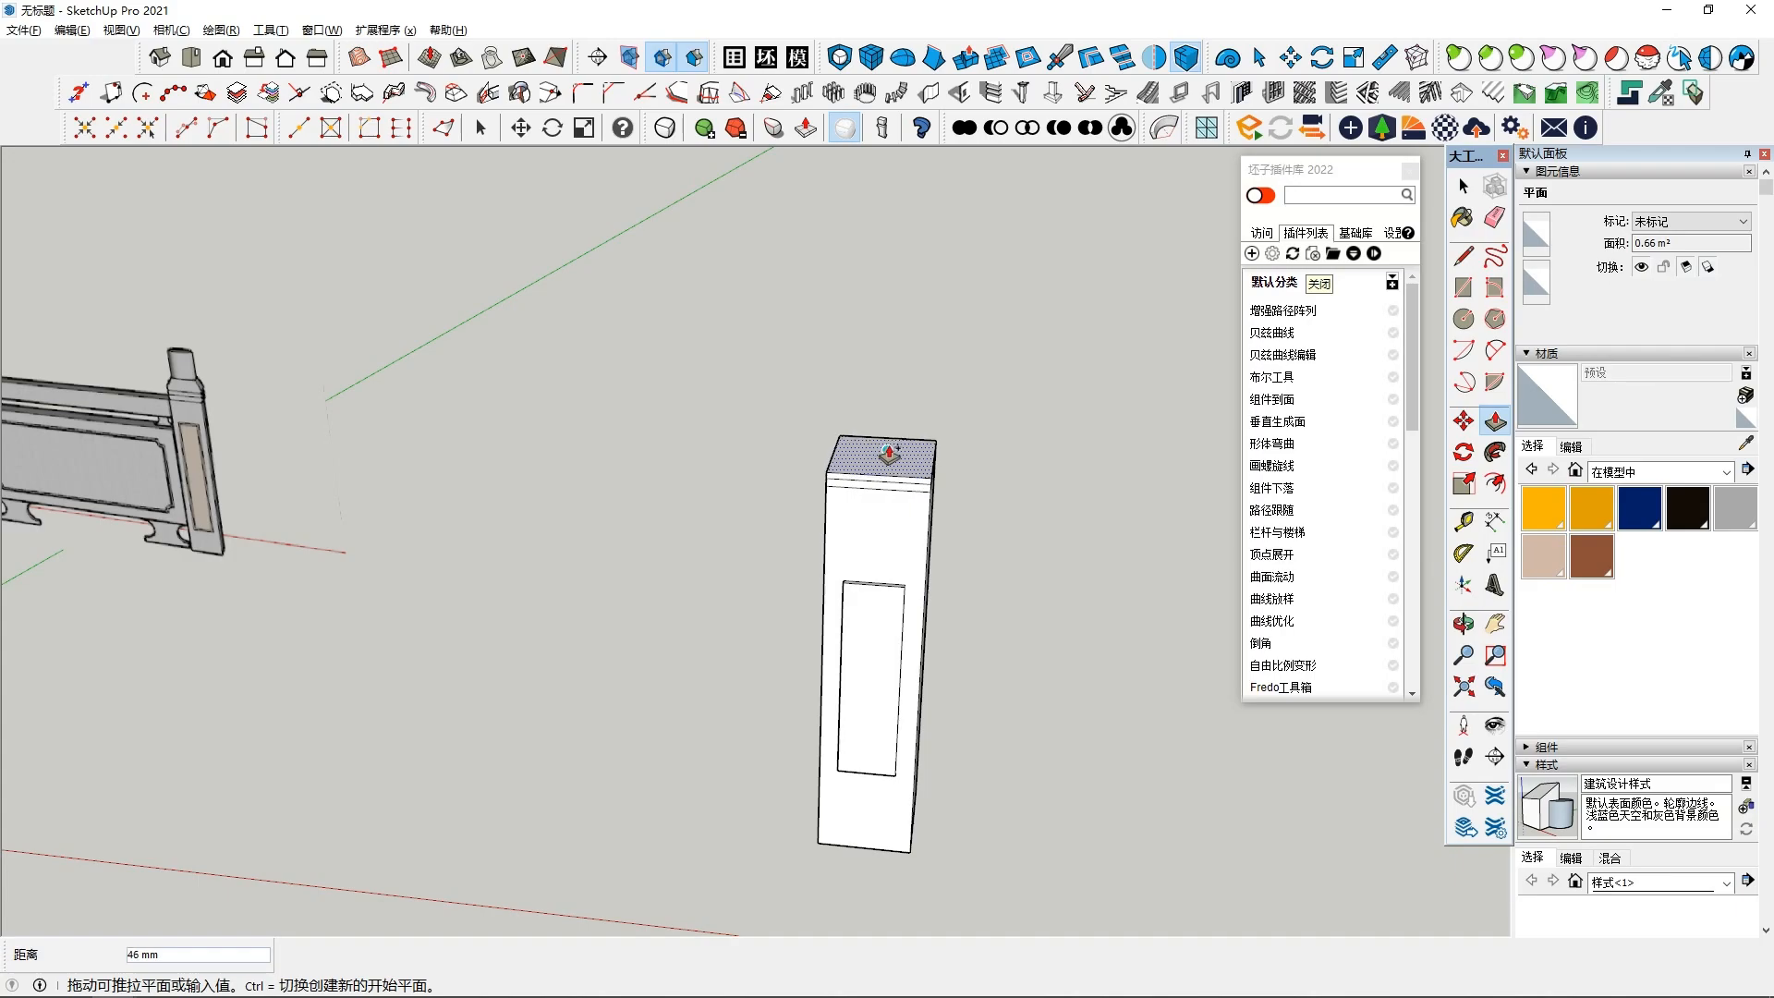
click(890, 452)
middle_drag(891, 459, 898, 455)
click(892, 455)
click(895, 432)
key(Escape)
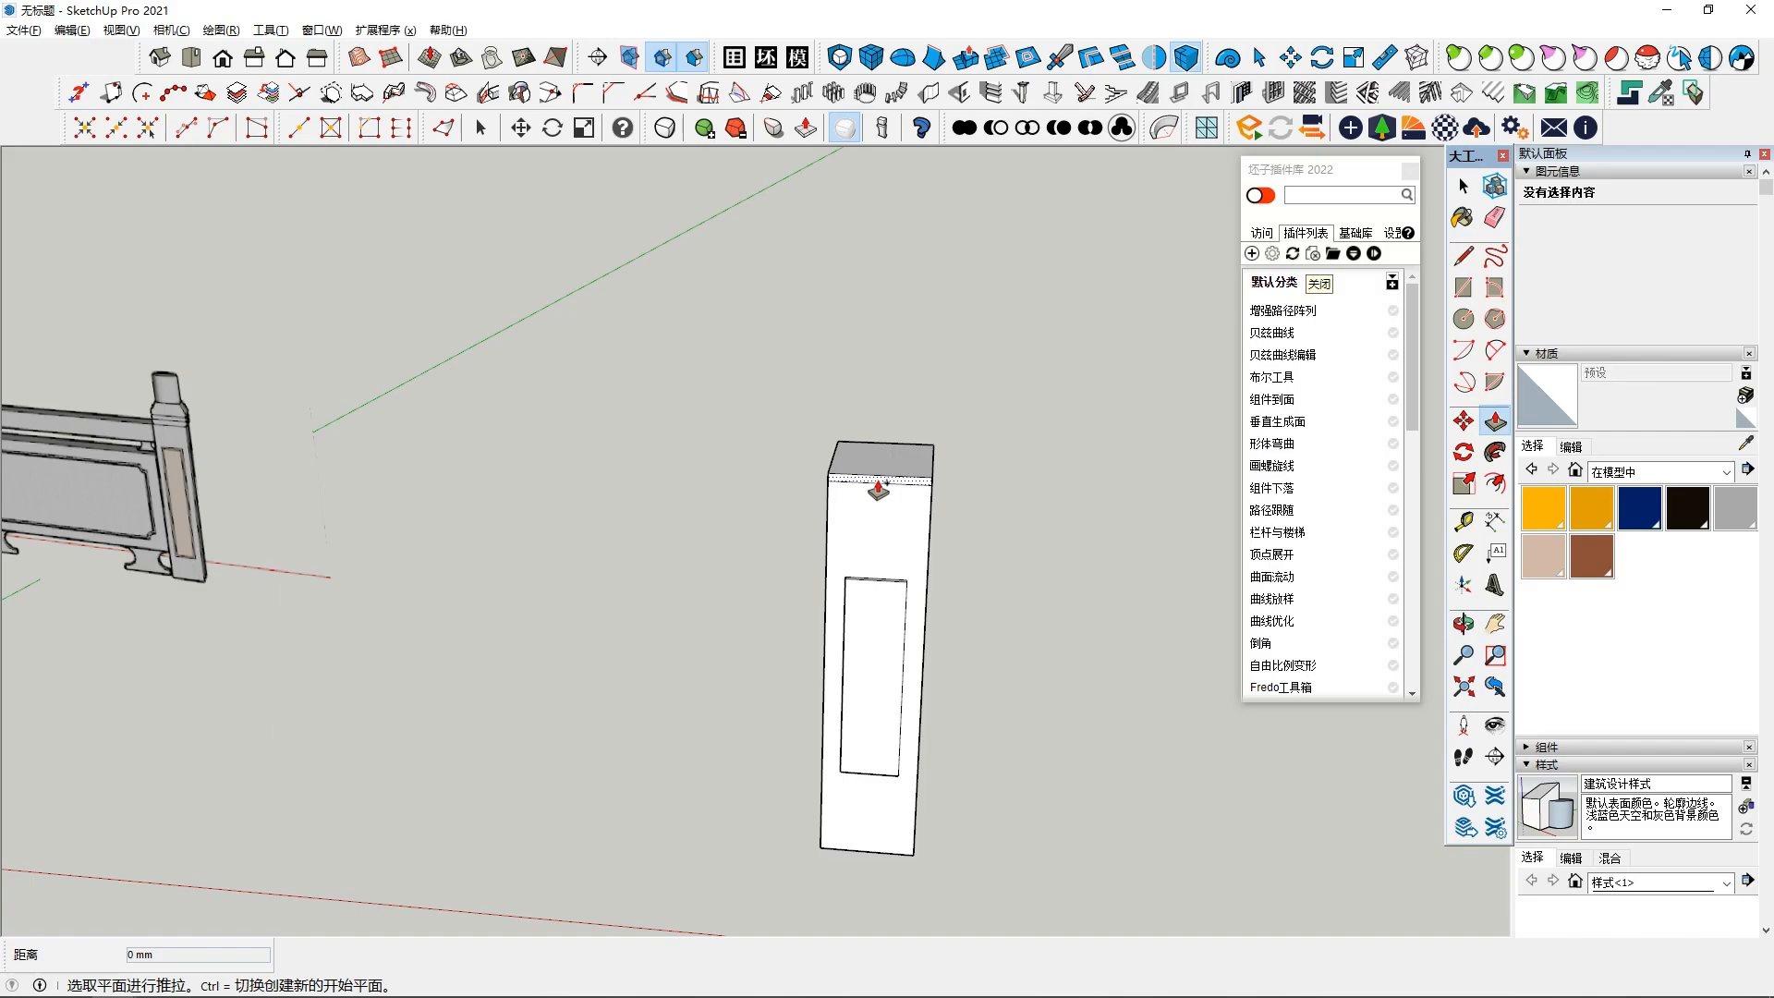
click(883, 455)
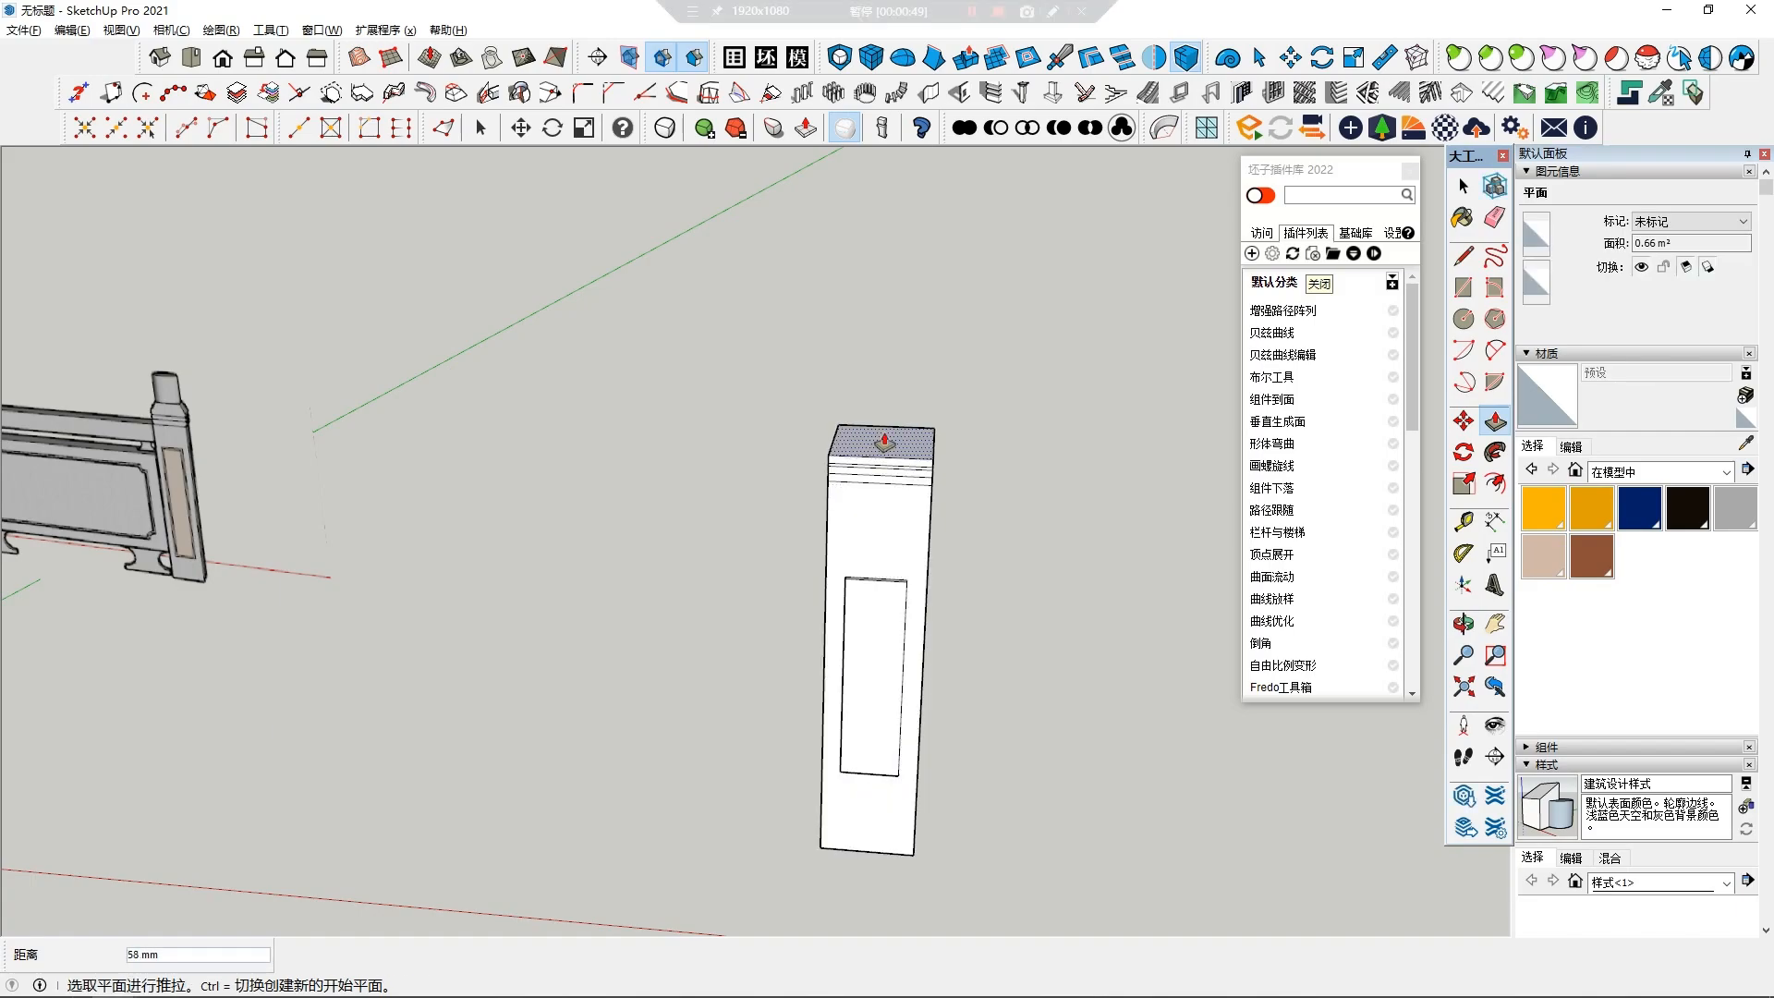
Undo the last band and extrude the post's top face upward about 162 mm as a separate block
middle_drag(918, 365, 955, 525)
key(ctrl+z)
key(ctrl)
click(882, 464)
click(884, 443)
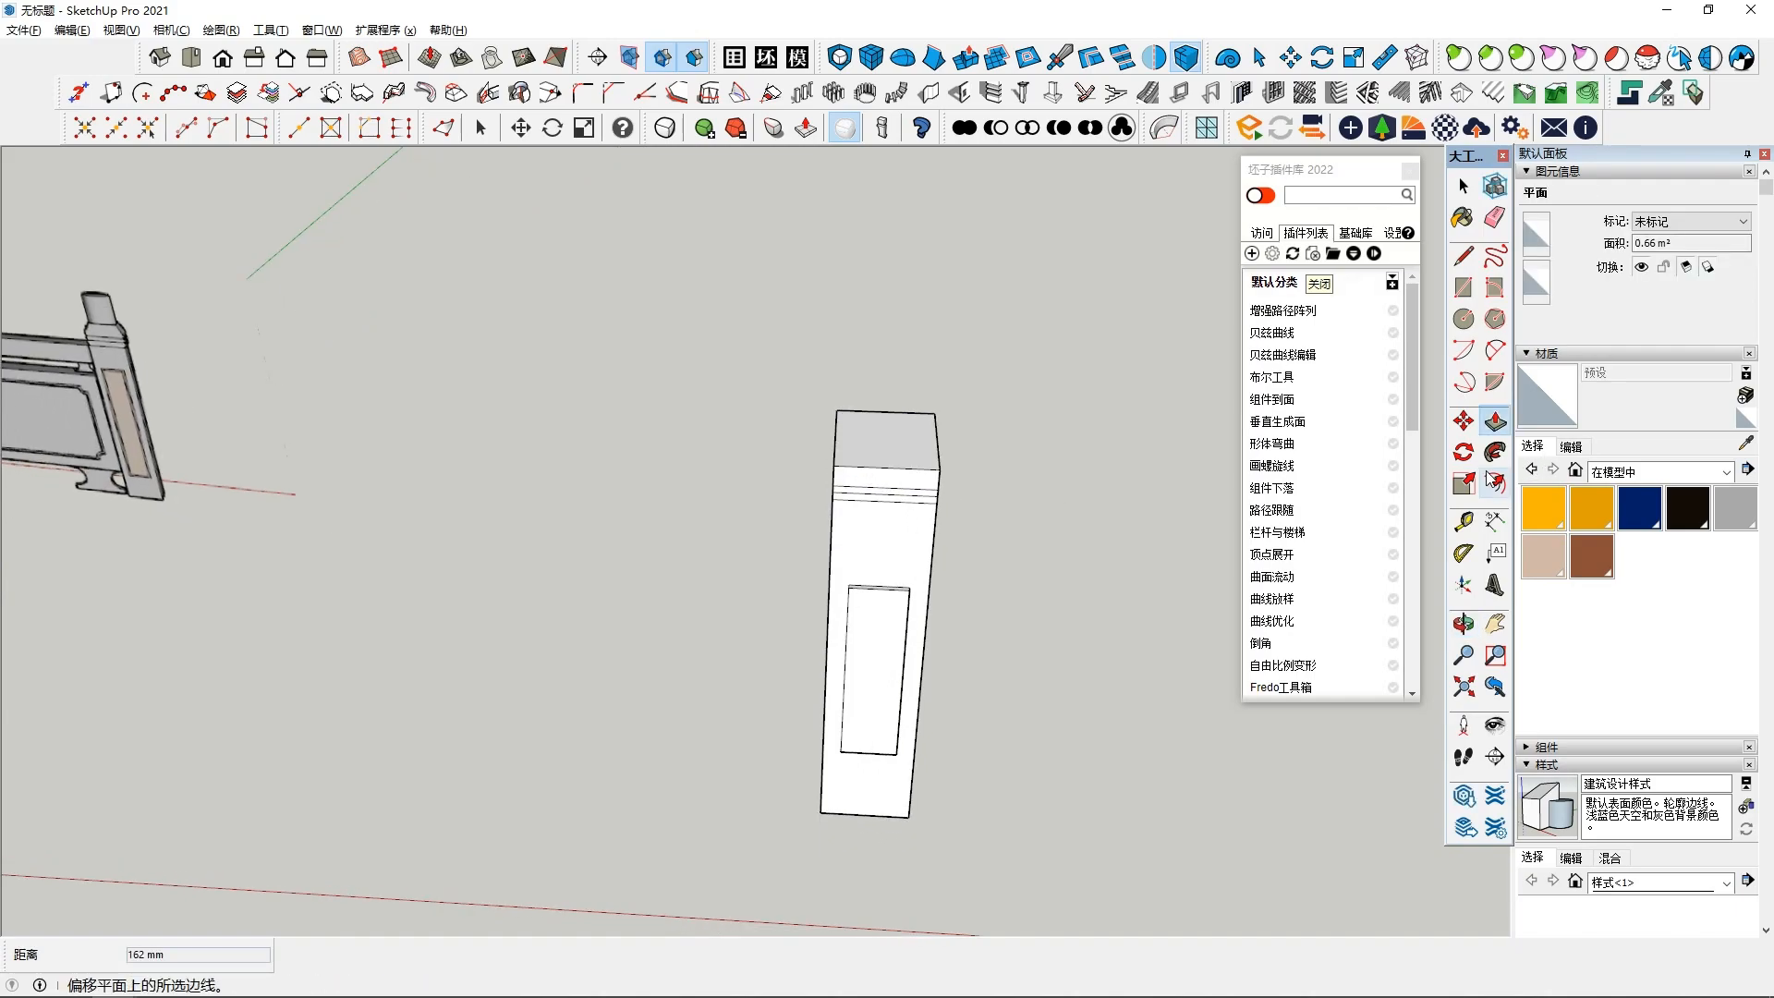
Scale the top face down uniformly about its centre to taper the block, and extrude it upward into a straight cap
click(1463, 484)
click(924, 455)
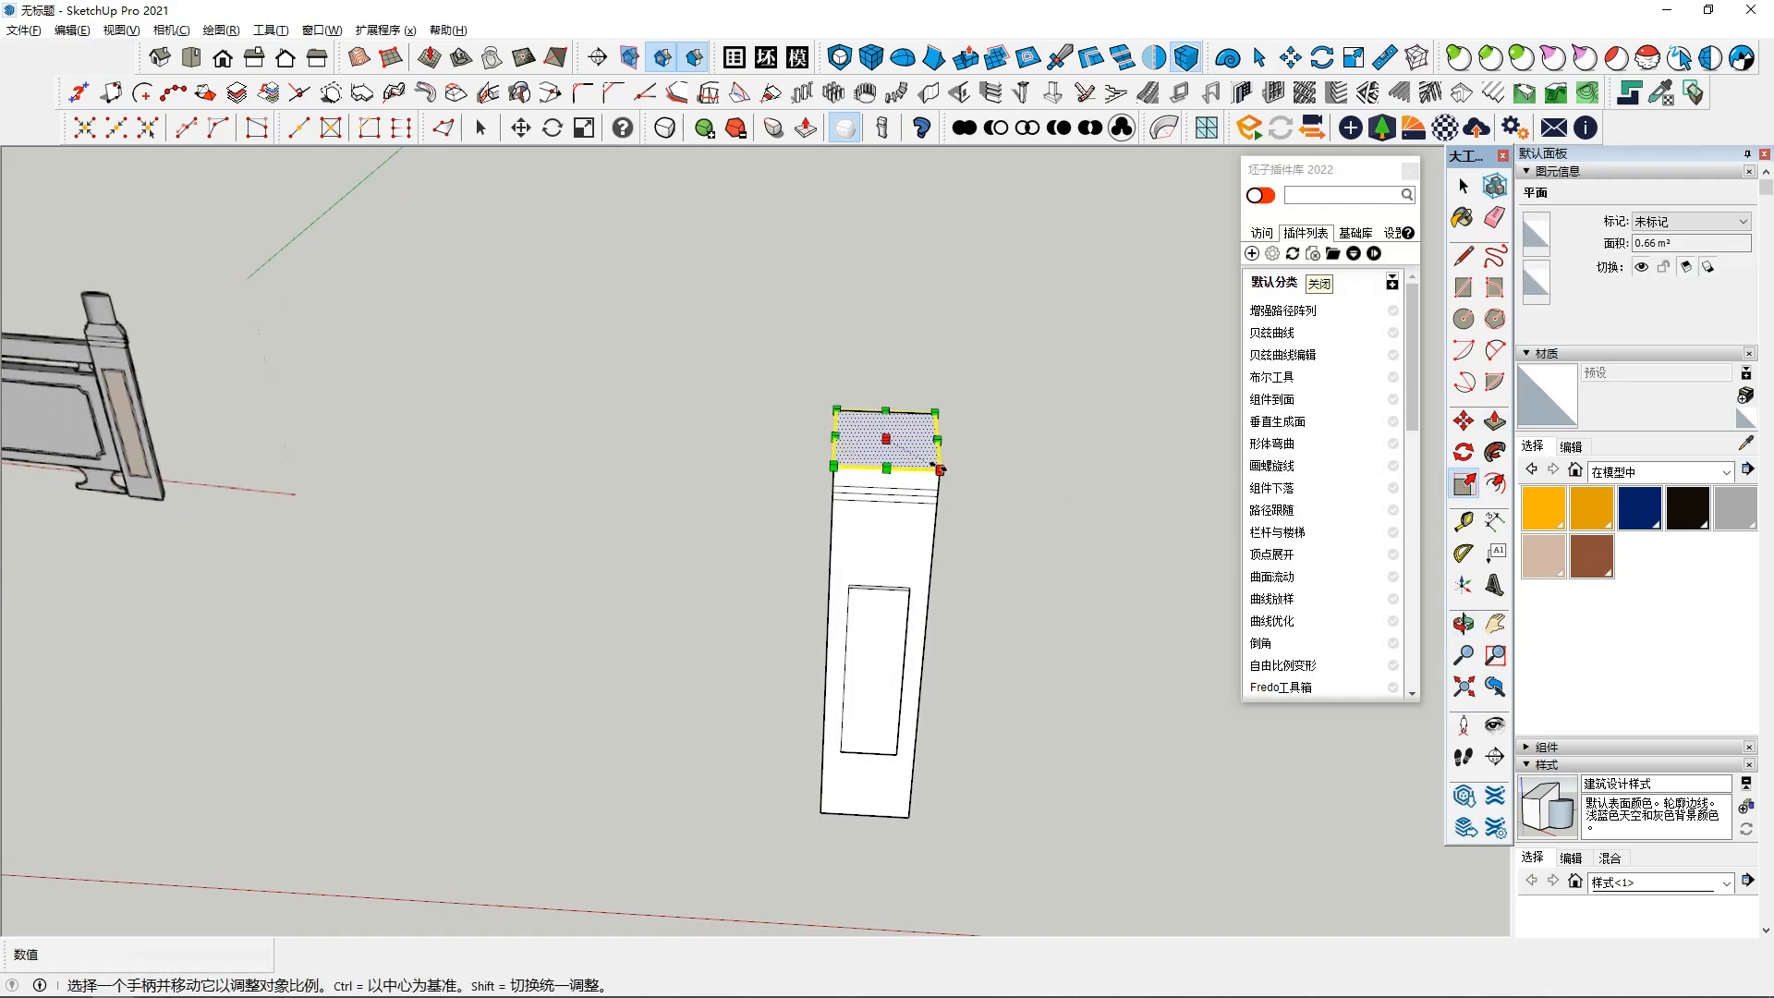
key(p)
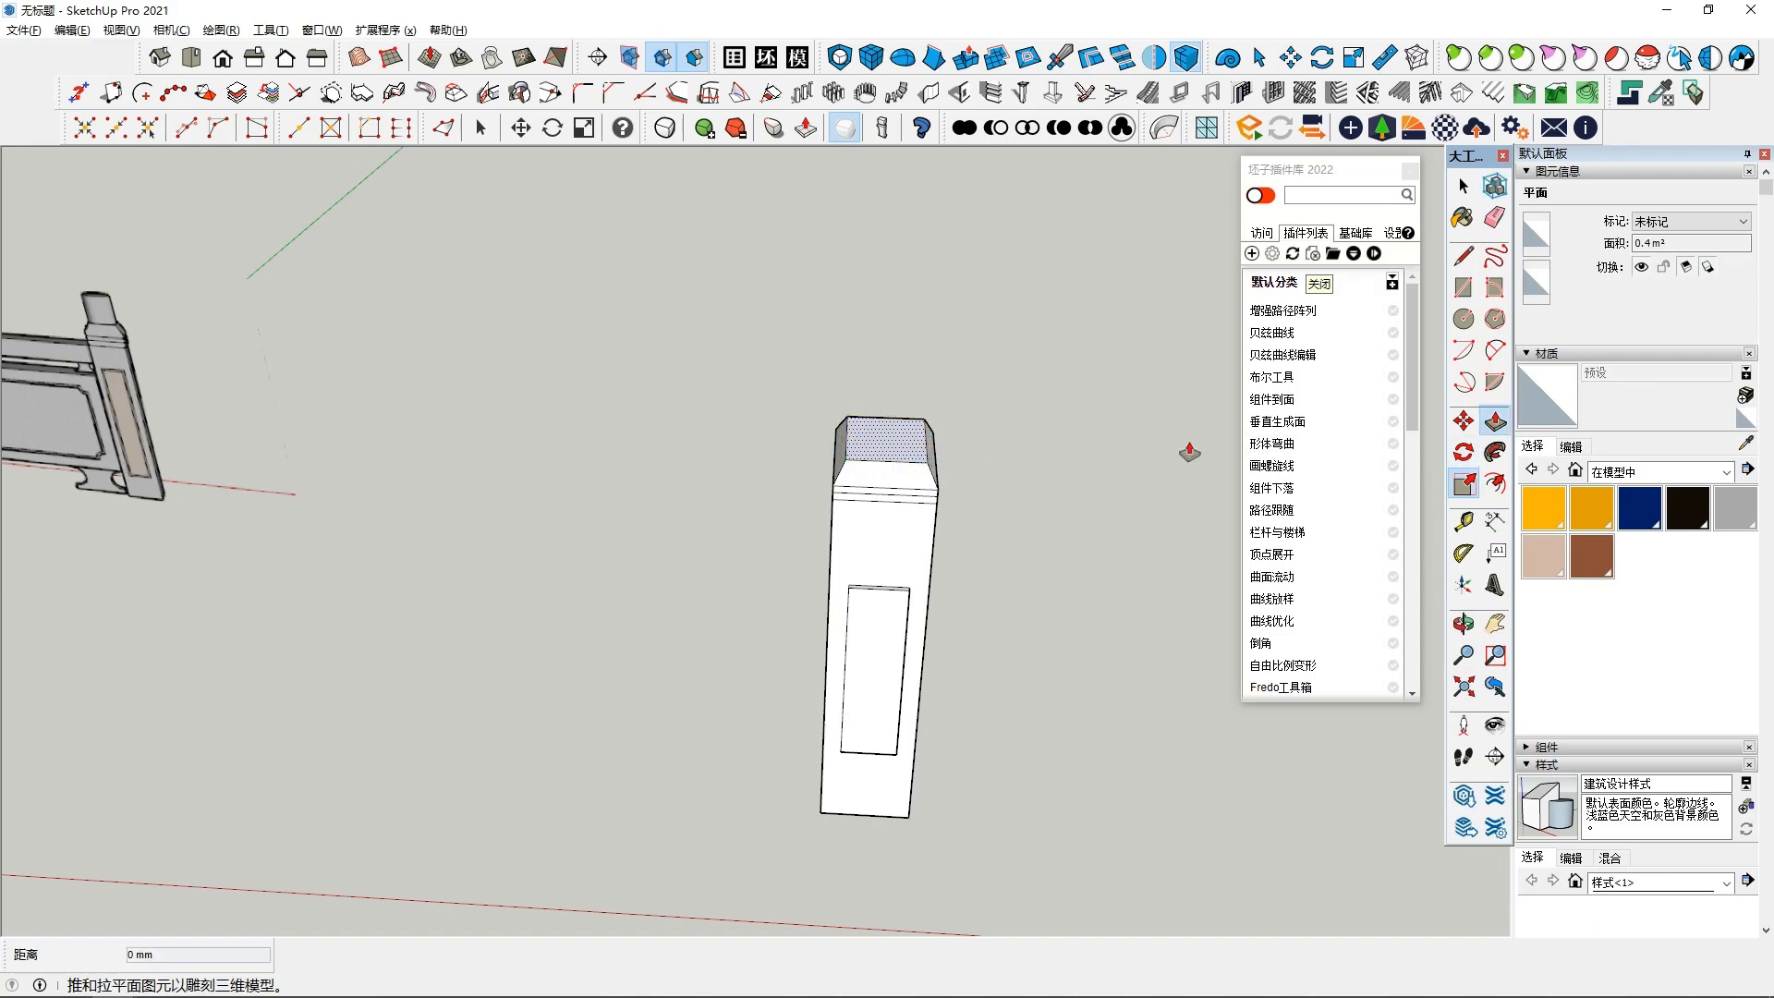
click(902, 435)
middle_drag(901, 420, 209, 512)
Select all the connected geometry of the post and make it a group
key(space)
triple_click(1056, 592)
right_click(1056, 592)
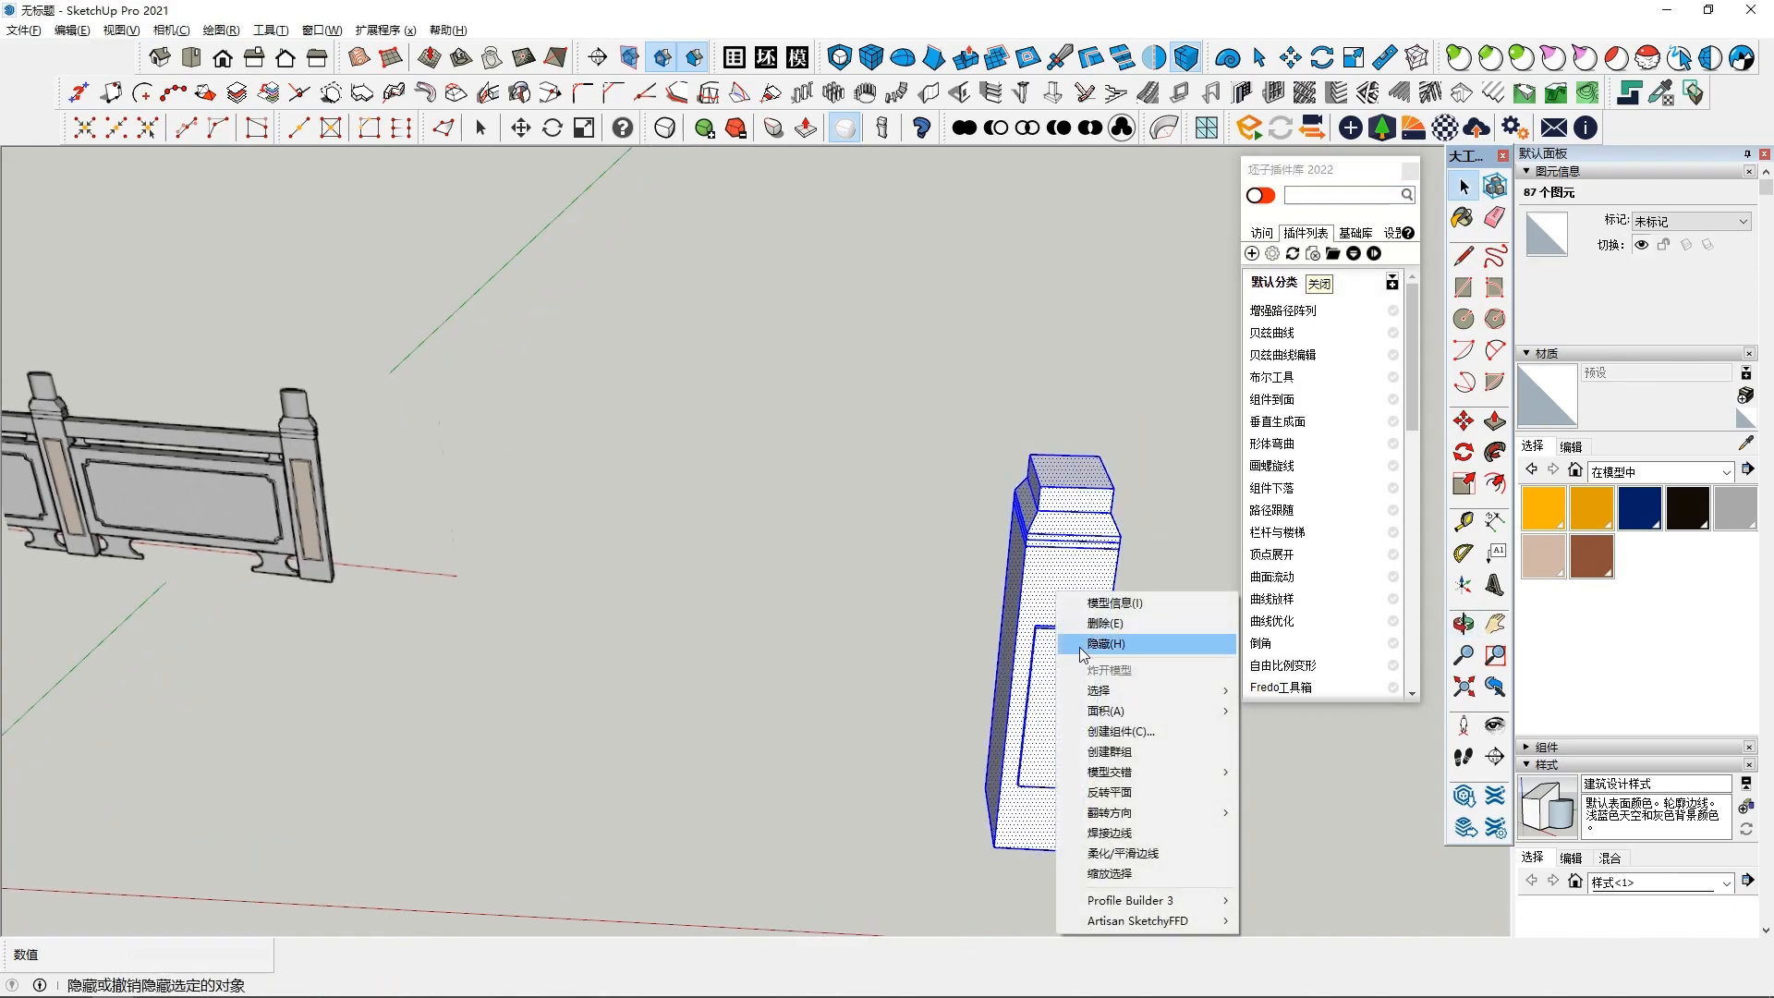
click(1122, 753)
middle_drag(1122, 753, 902, 525)
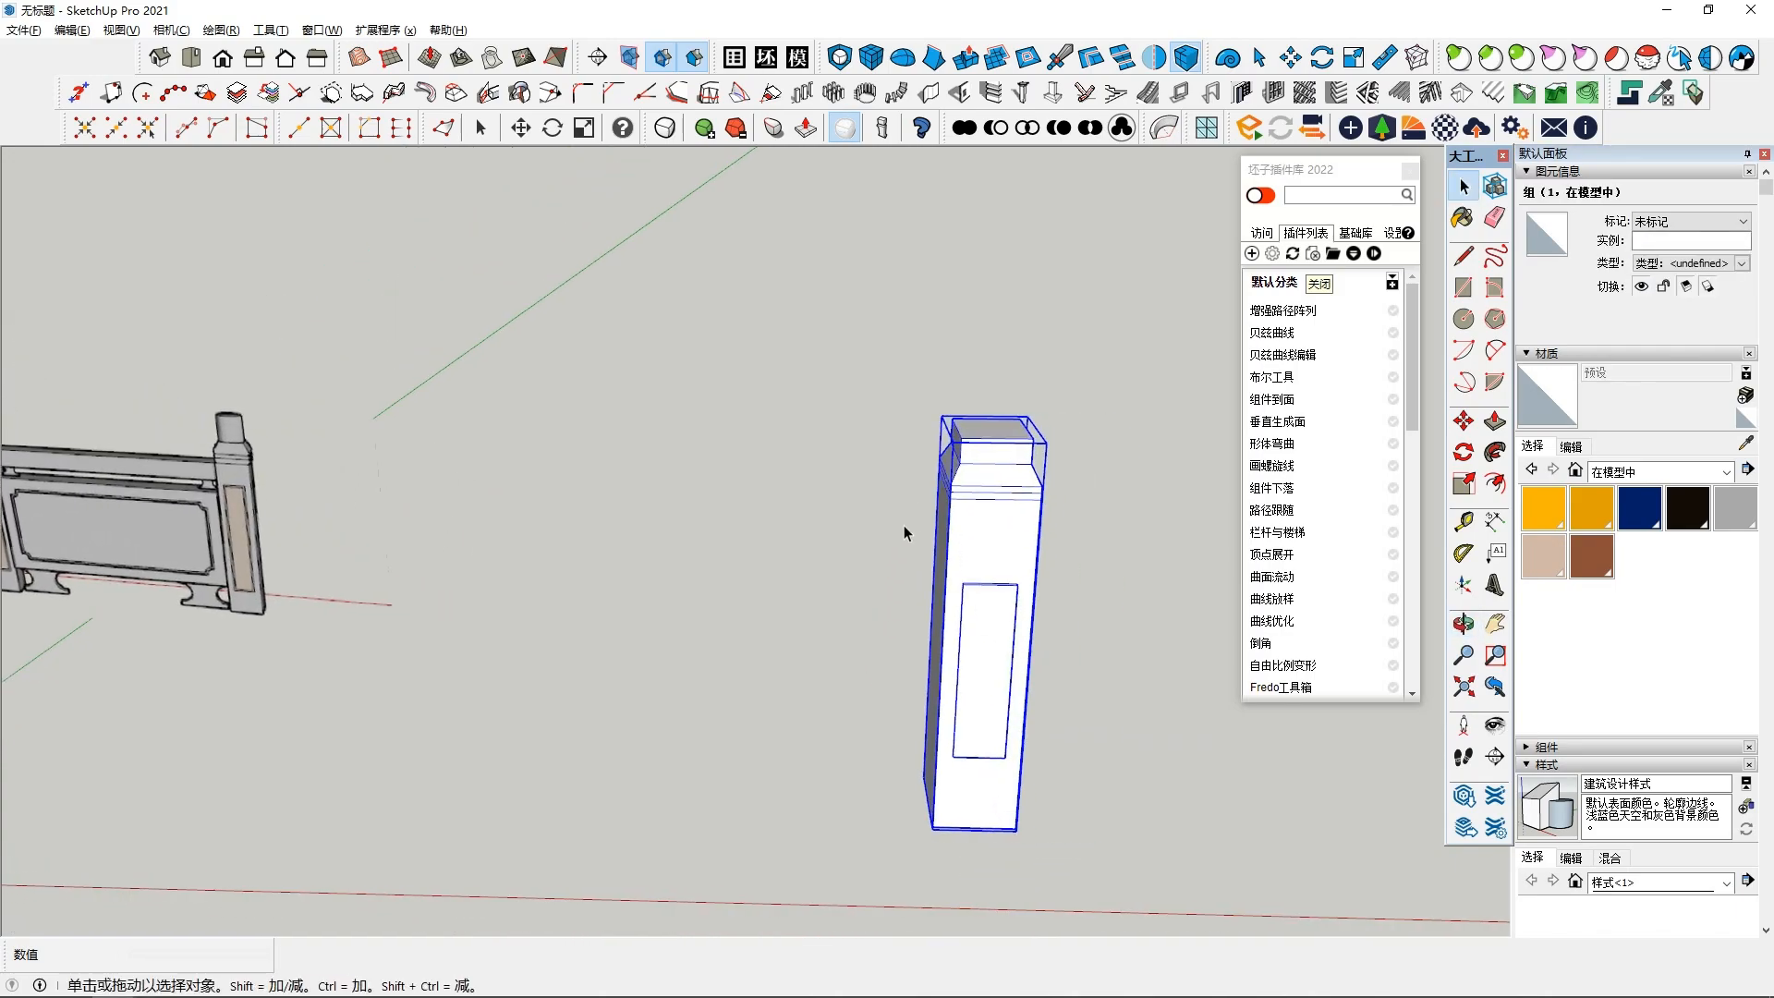
double_click(1003, 536)
key(ctrl+z)
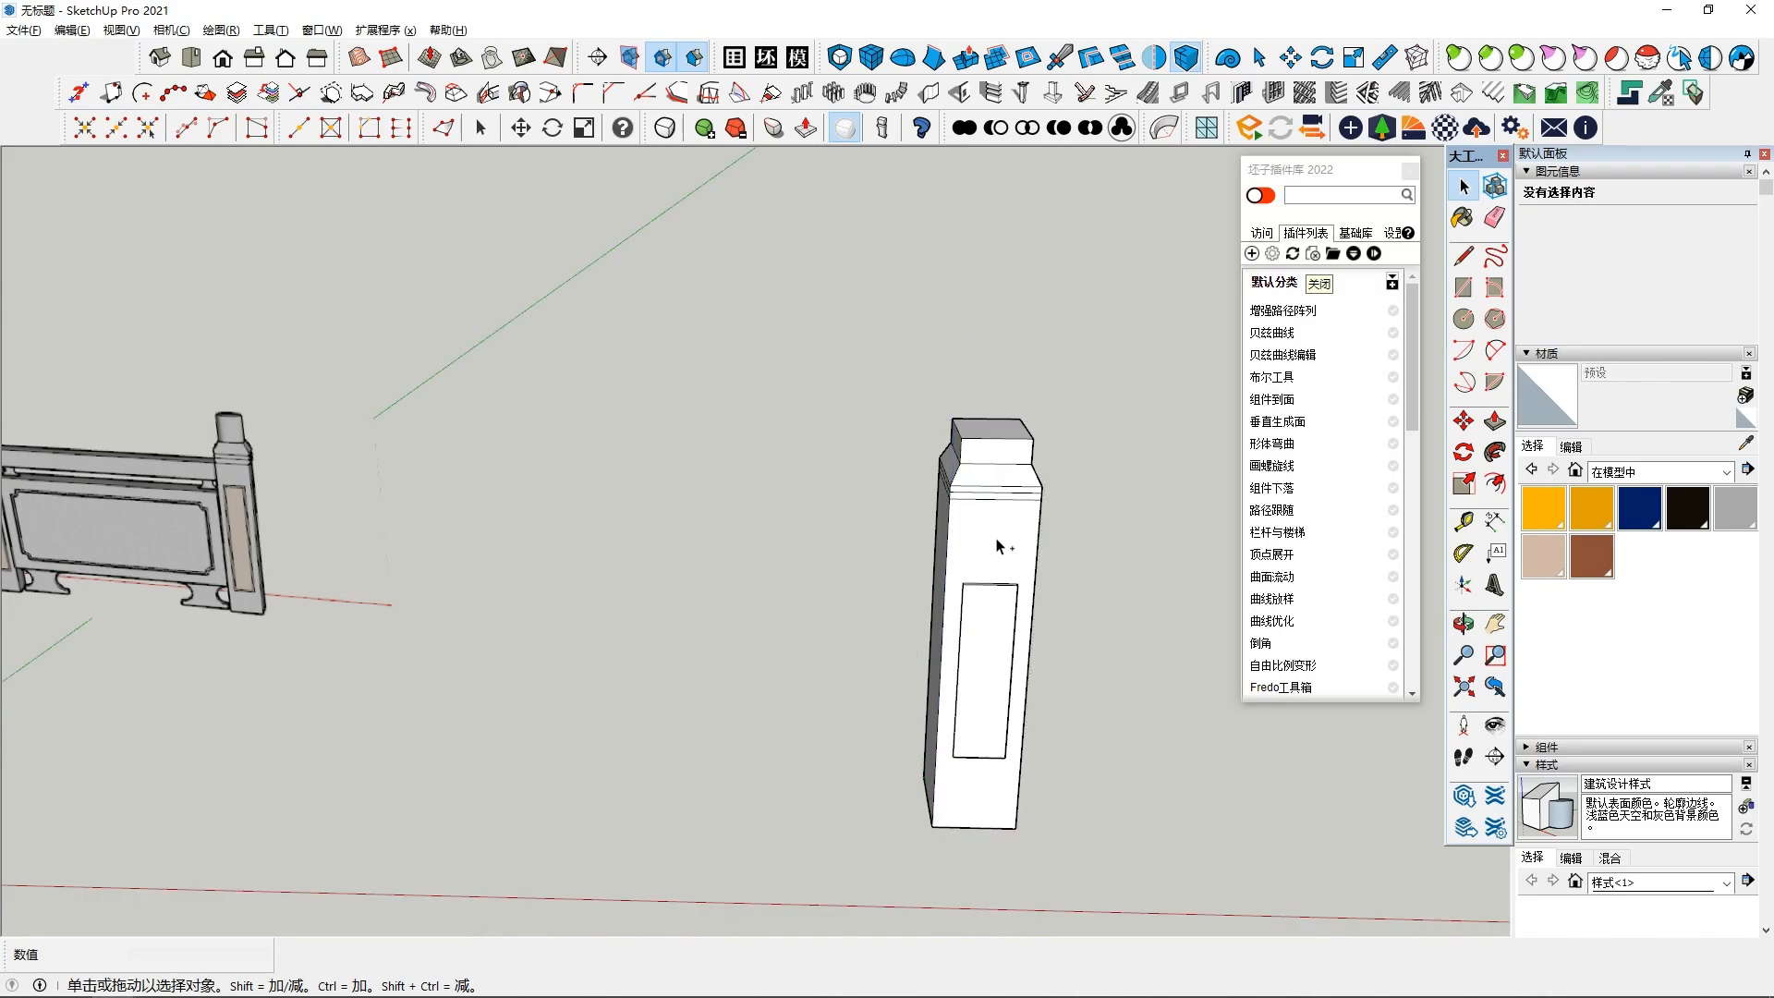
middle_drag(797, 547, 795, 614)
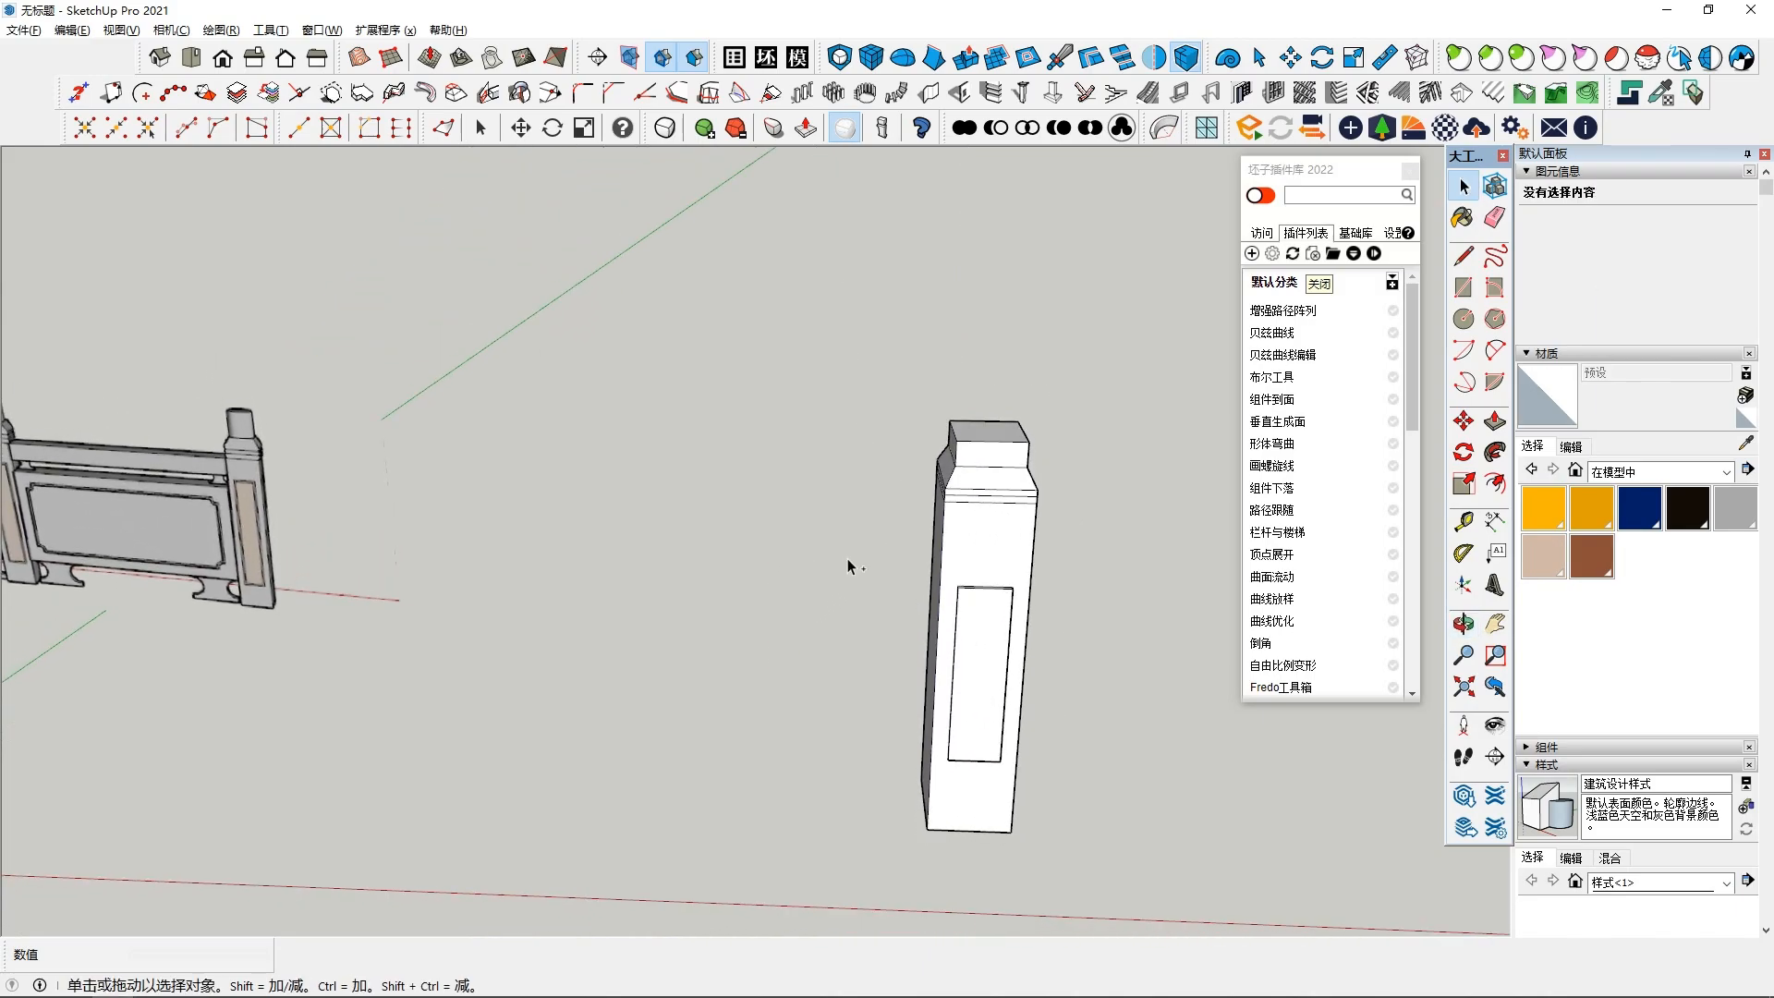
middle_drag(847, 560, 891, 597)
middle_drag(966, 499, 878, 636)
key(ctrl+z)
click(831, 649)
click(1017, 570)
scroll(804, 606, down, 1)
click(569, 654)
scroll(119, 440, up, 1)
middle_drag(152, 442, 955, 539)
Draw a small rectangle on the upper part of the post's side face
click(963, 489)
click(1464, 288)
middle_drag(586, 665, 517, 601)
middle_drag(625, 555, 895, 463)
click(876, 484)
click(917, 527)
Move the small rectangle along the post's side face to just below the thin bands
click(1459, 425)
key(space)
click(908, 513)
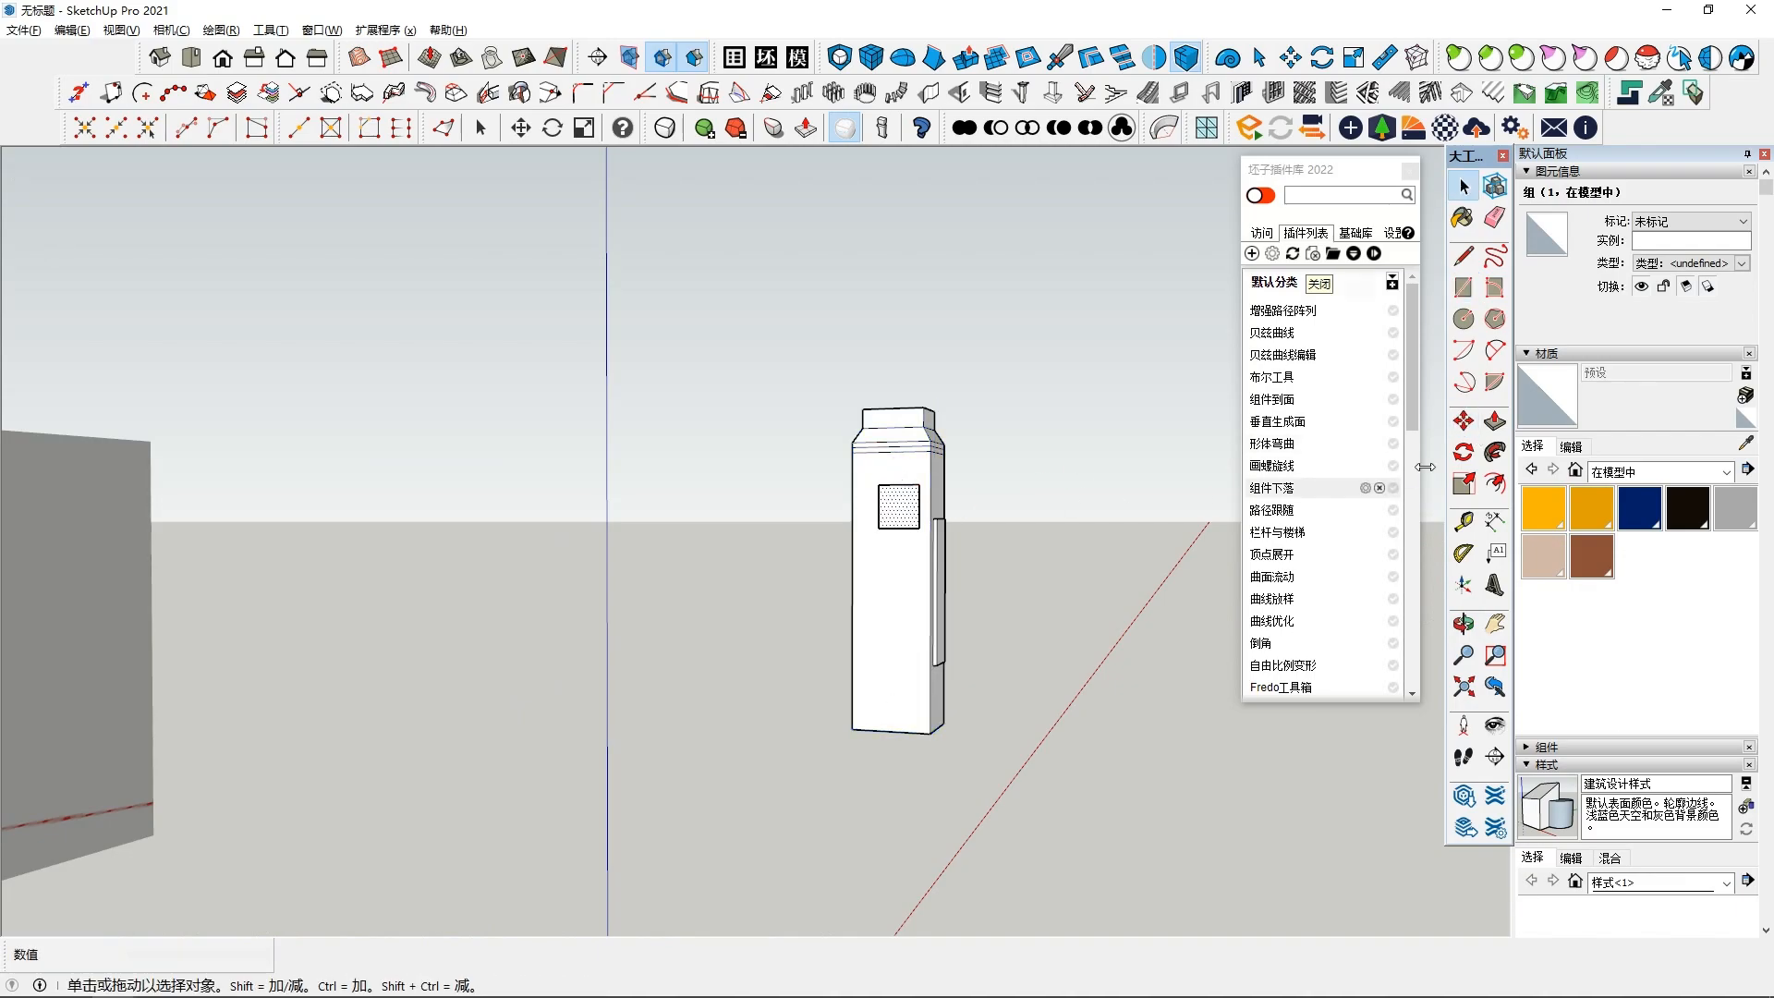
click(1463, 423)
click(919, 507)
scroll(905, 486, up, 1)
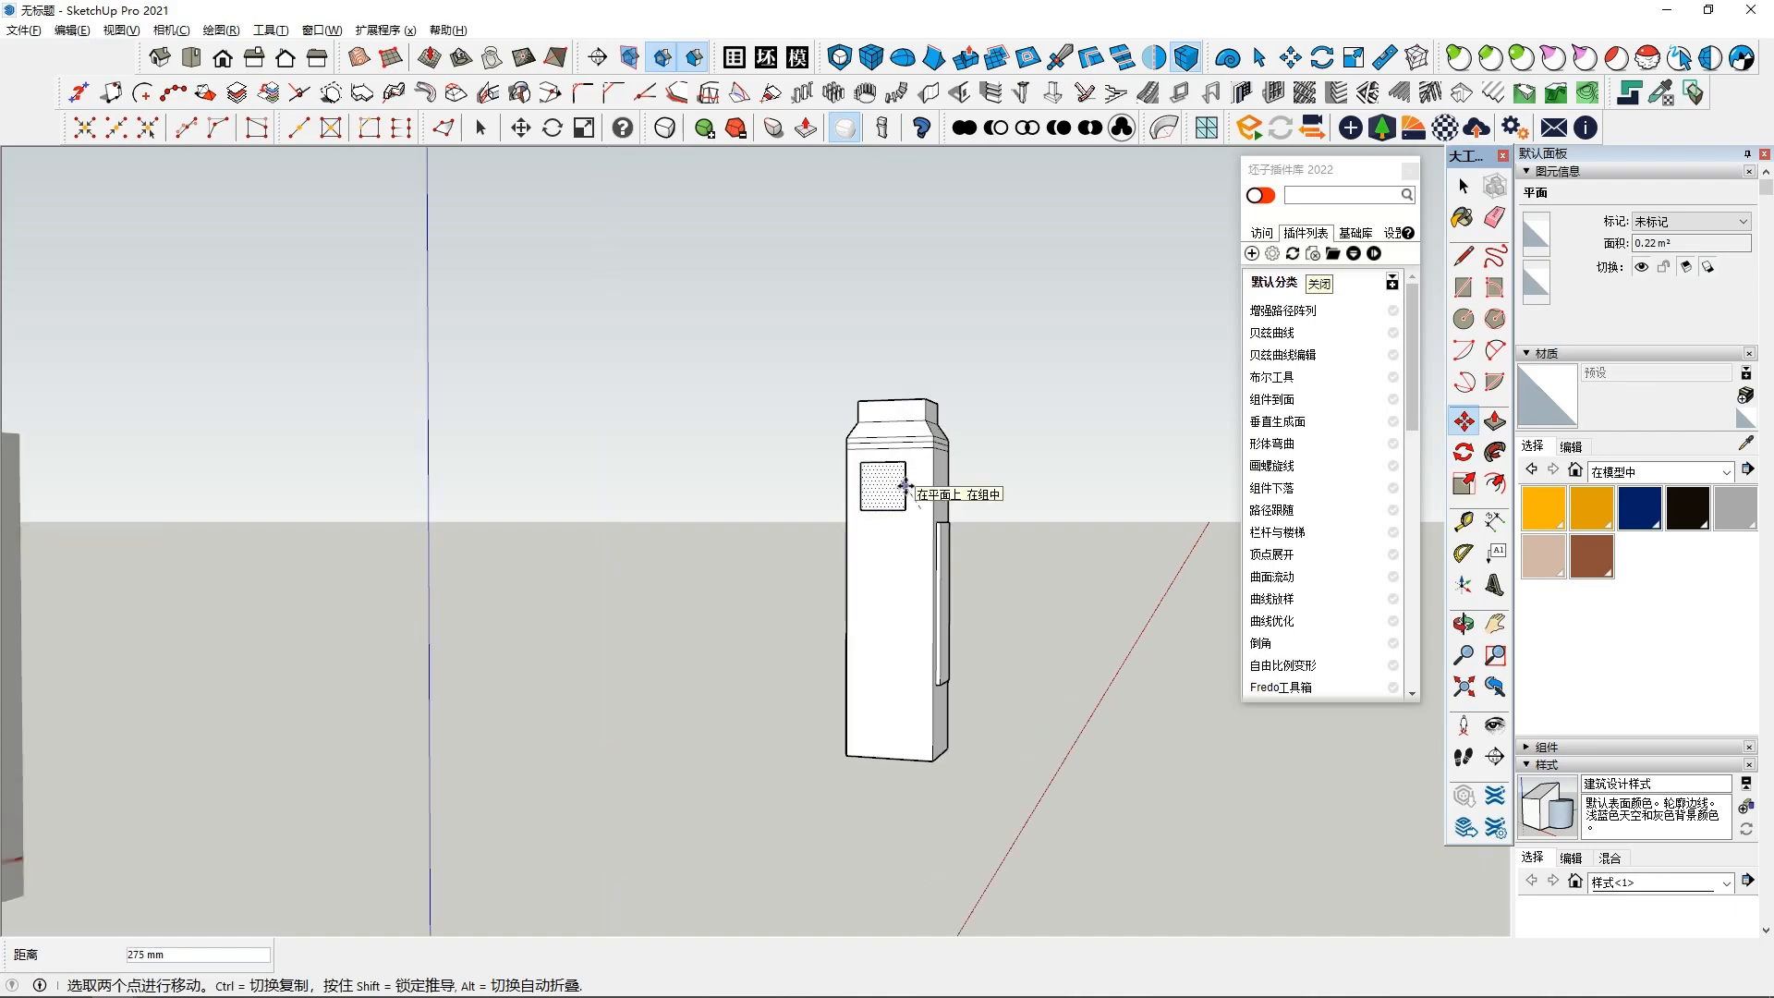
click(919, 507)
click(919, 491)
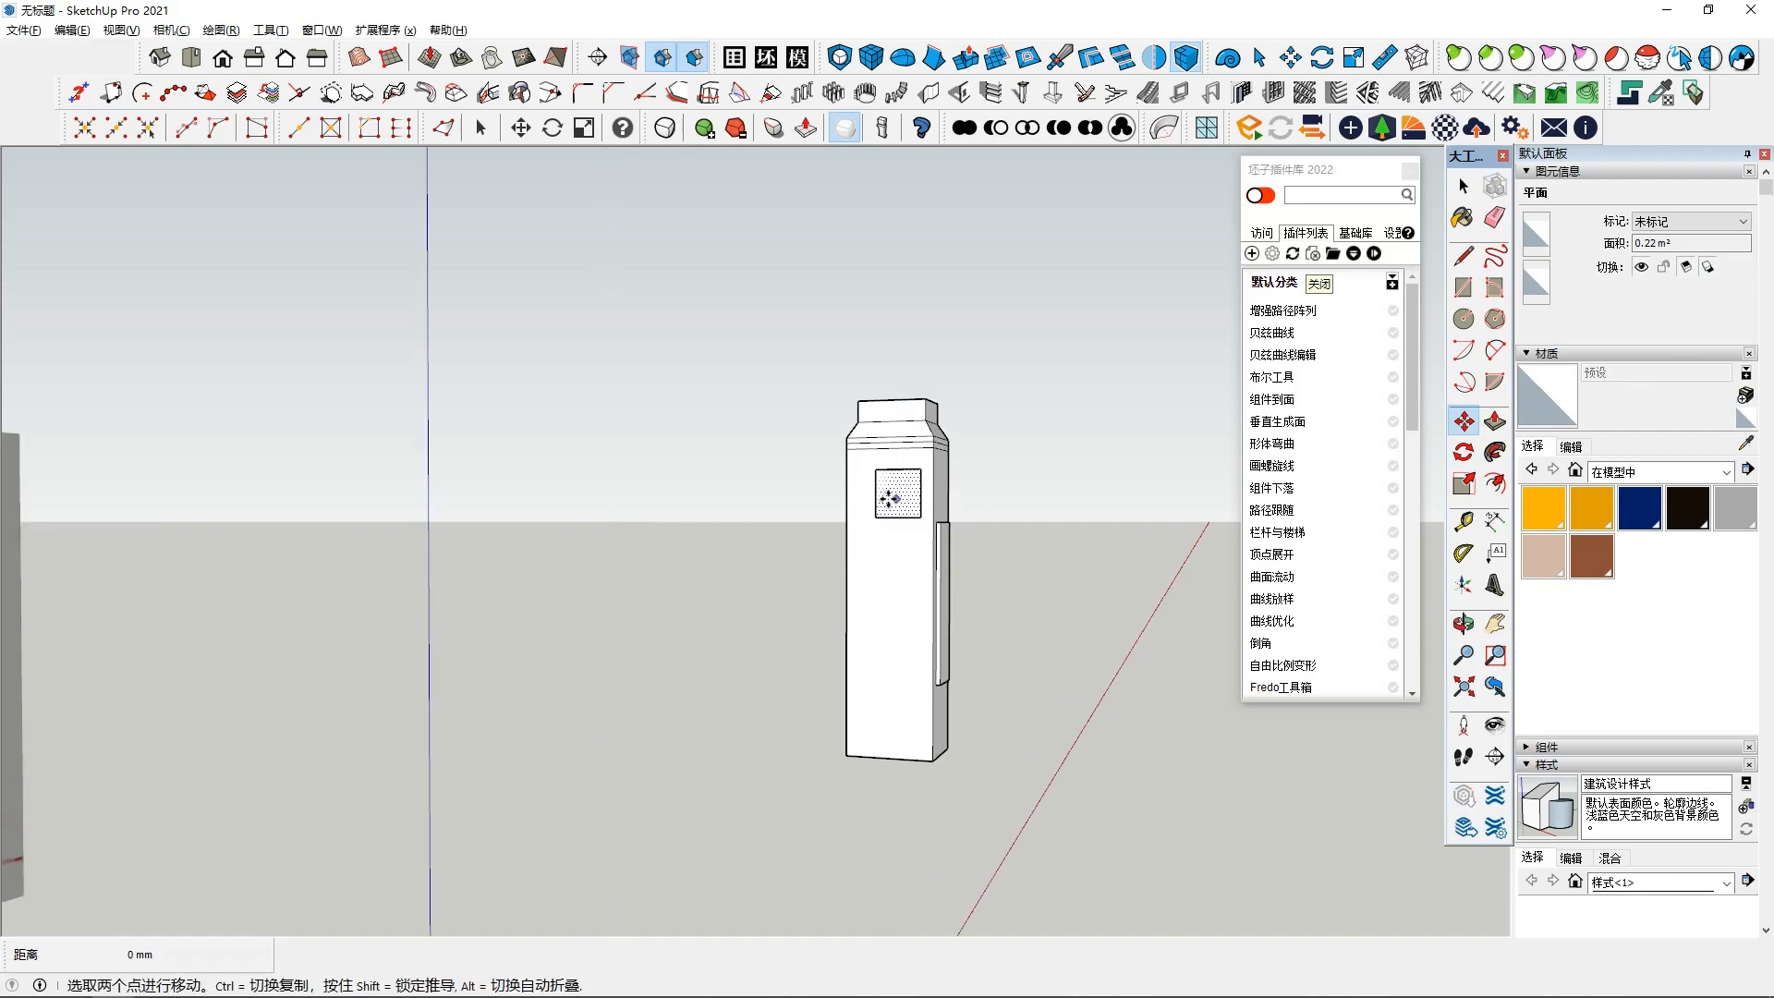
Adjust the rectangle's position so that it sits roughly centred across the width of the post's side face
scroll(897, 481, up, 2)
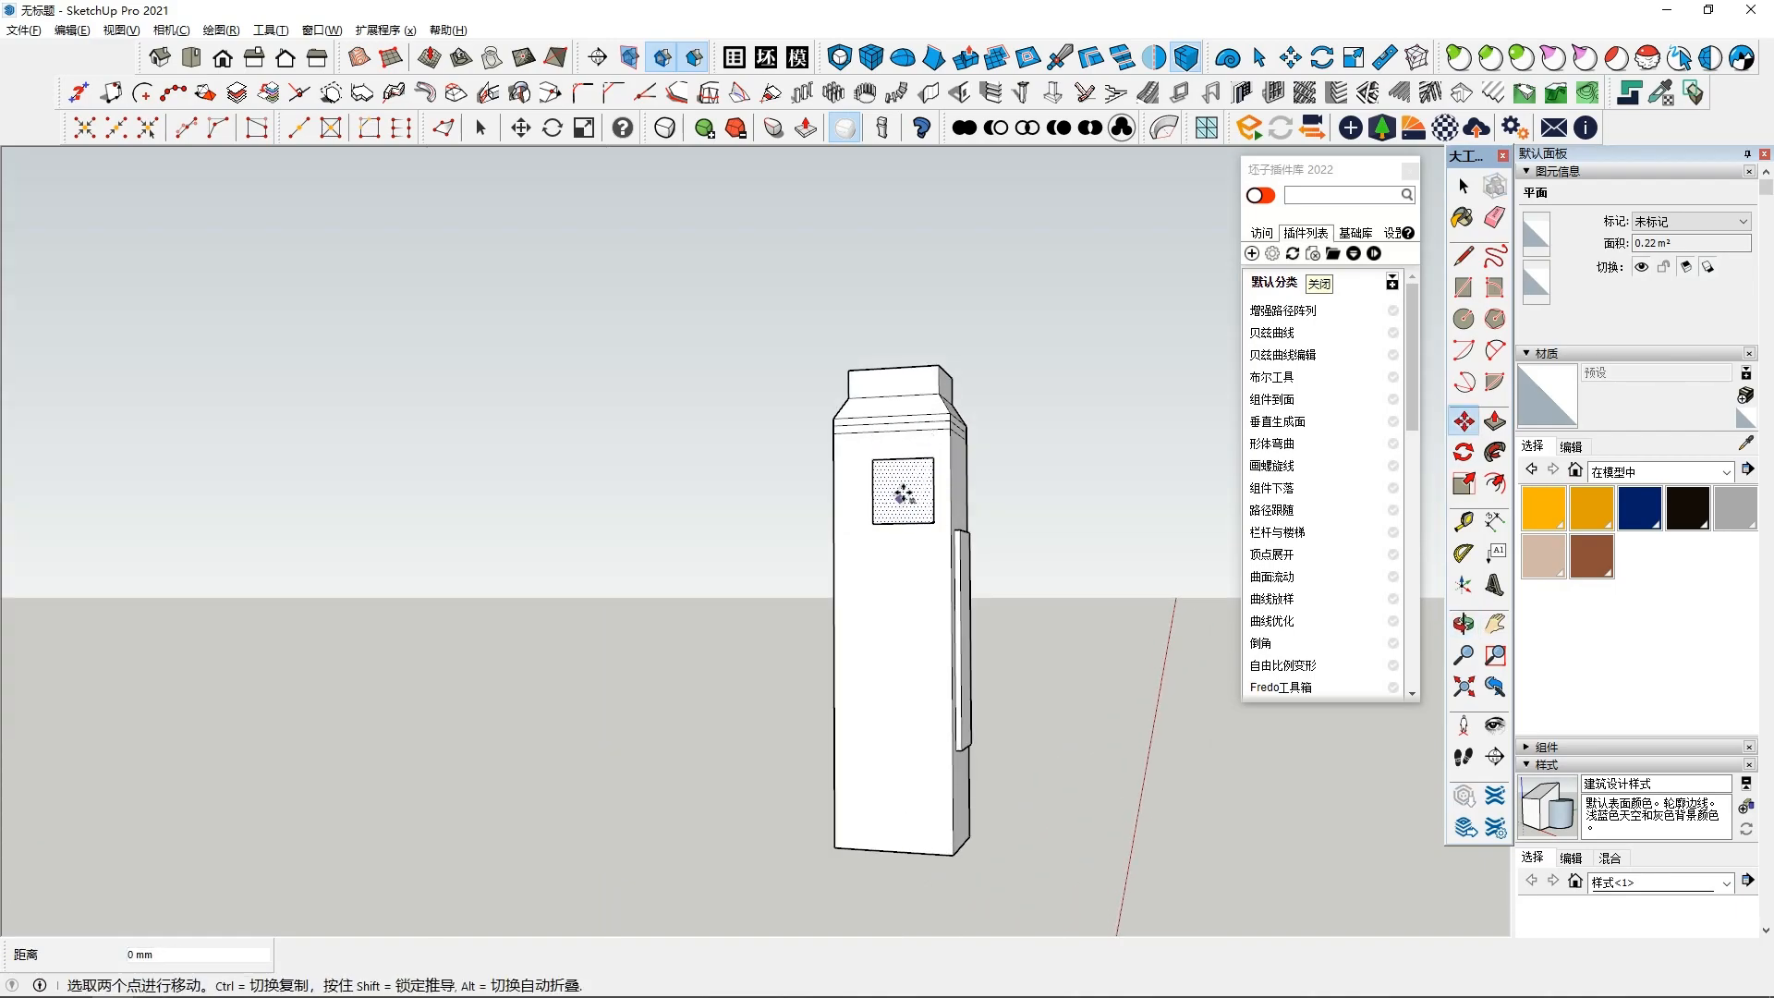
click(884, 492)
click(905, 498)
click(921, 490)
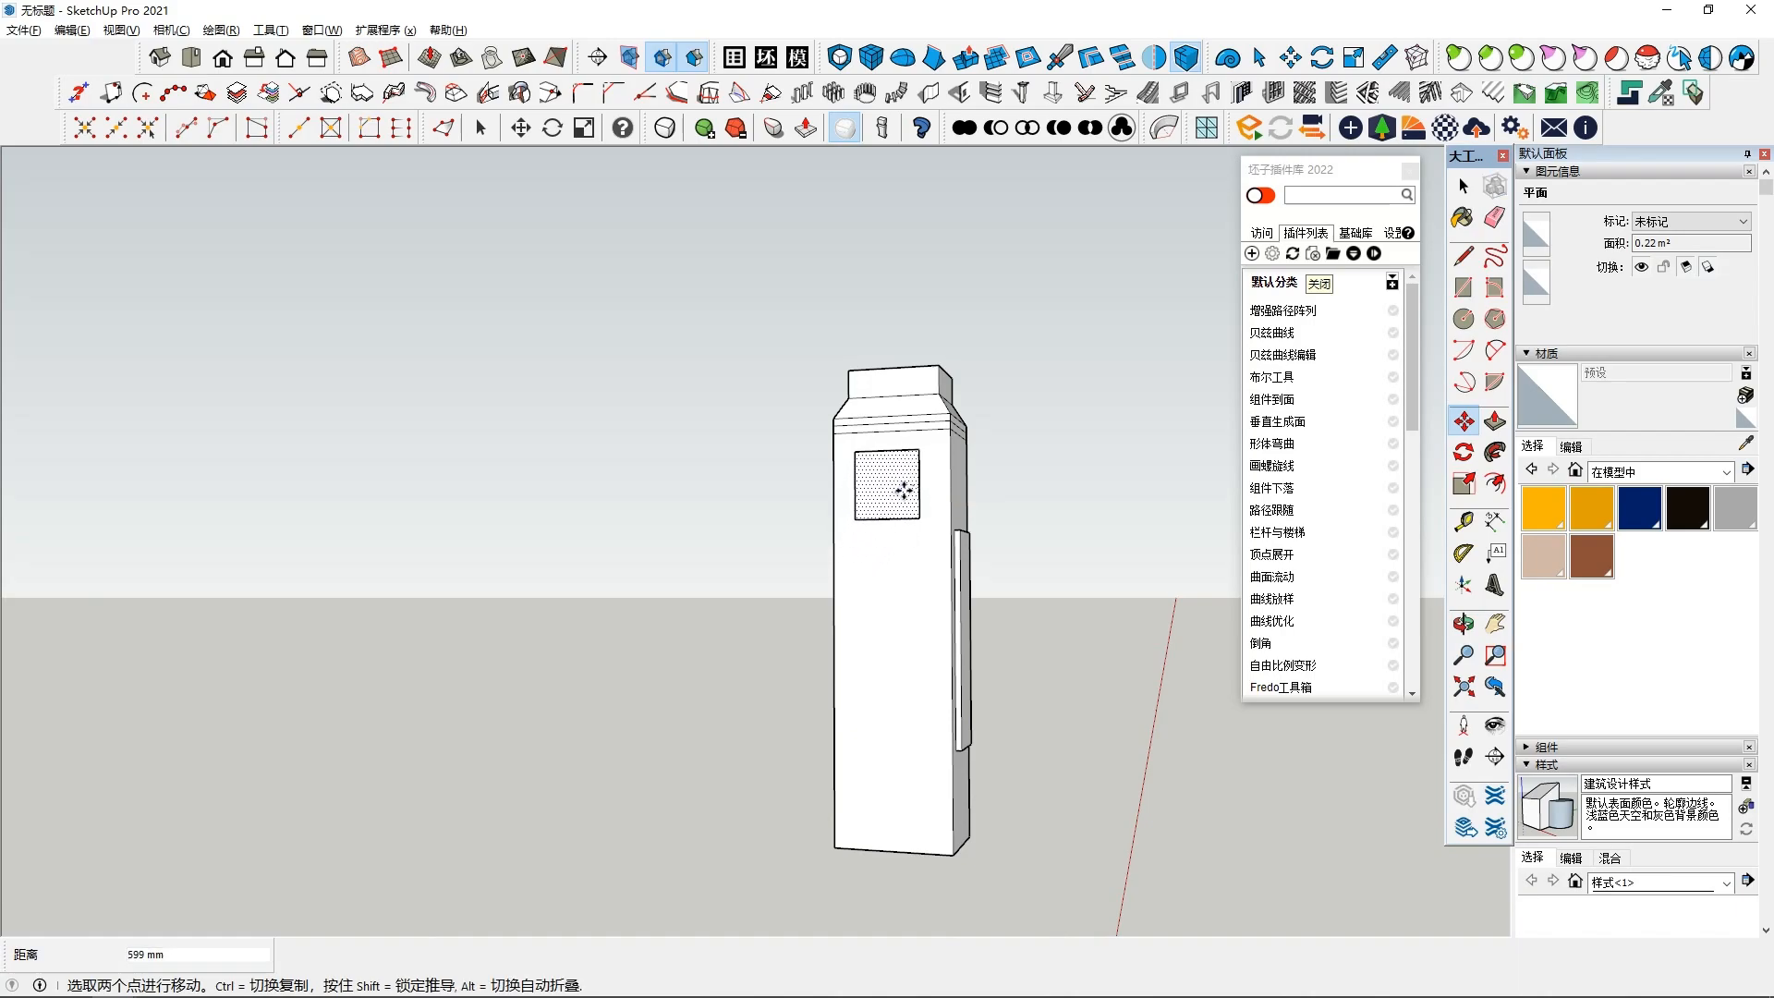
middle_drag(906, 493, 765, 544)
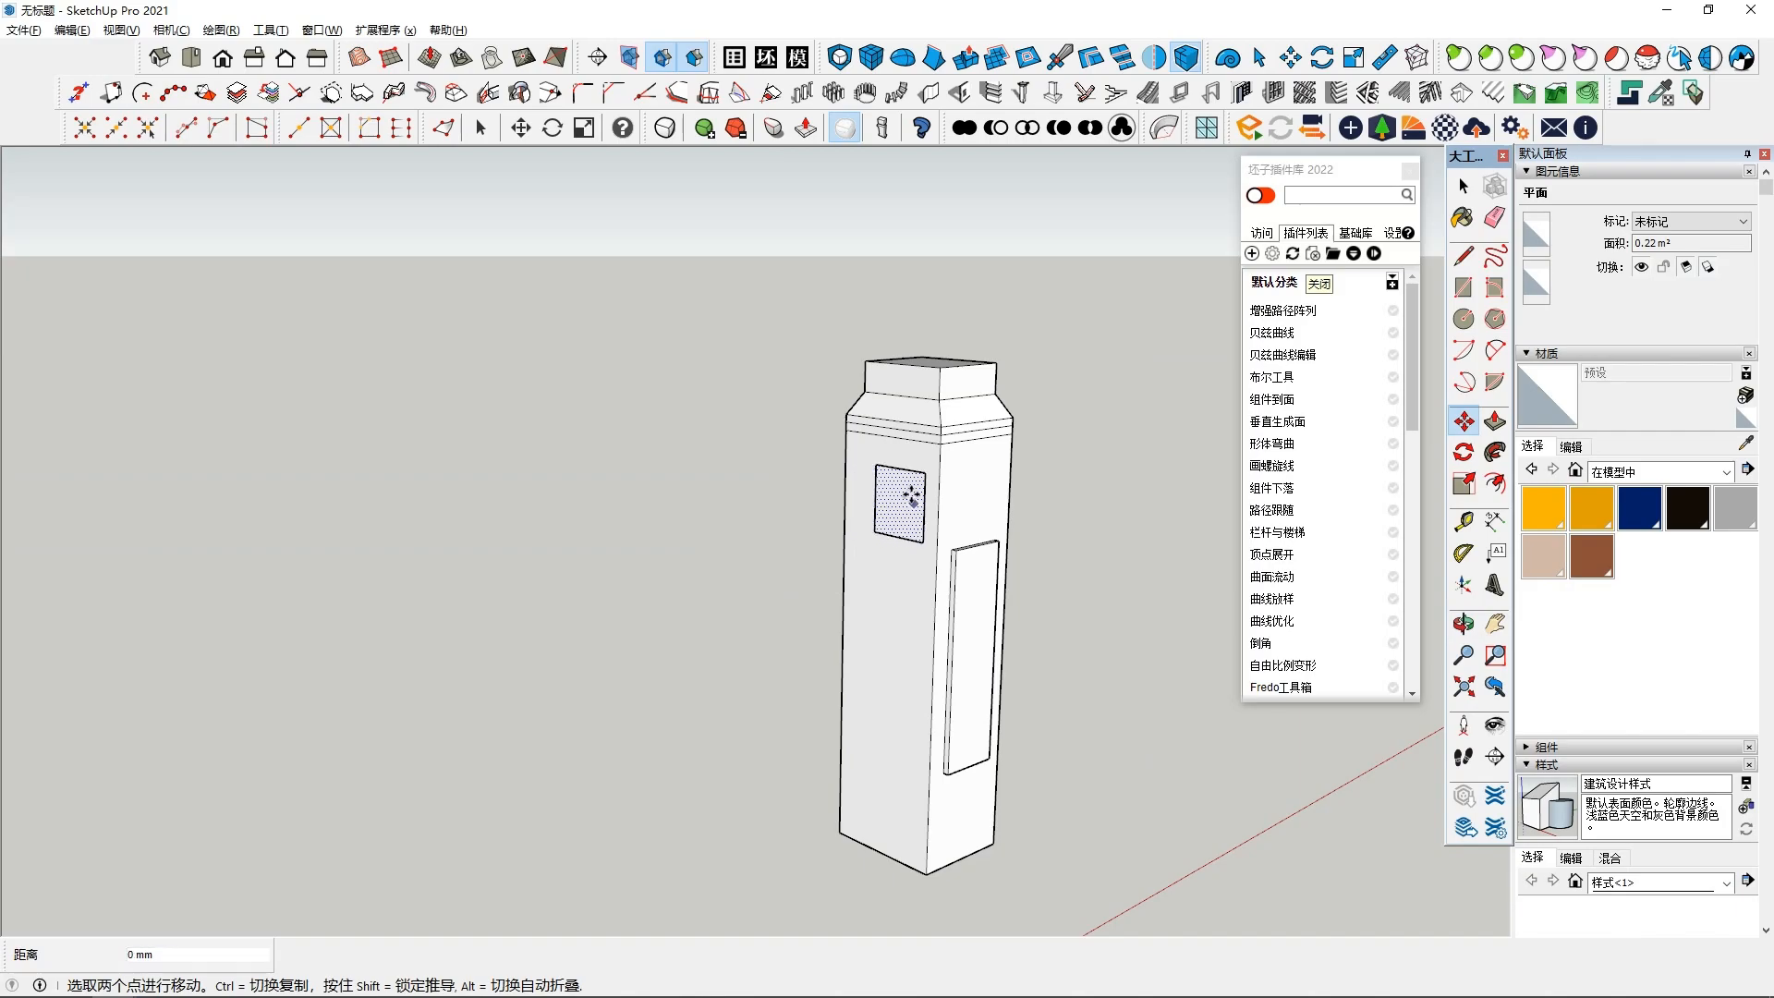
mouse_move(912, 486)
middle_down()
mouse_move(1005, 657)
mouse_move(899, 479)
middle_up()
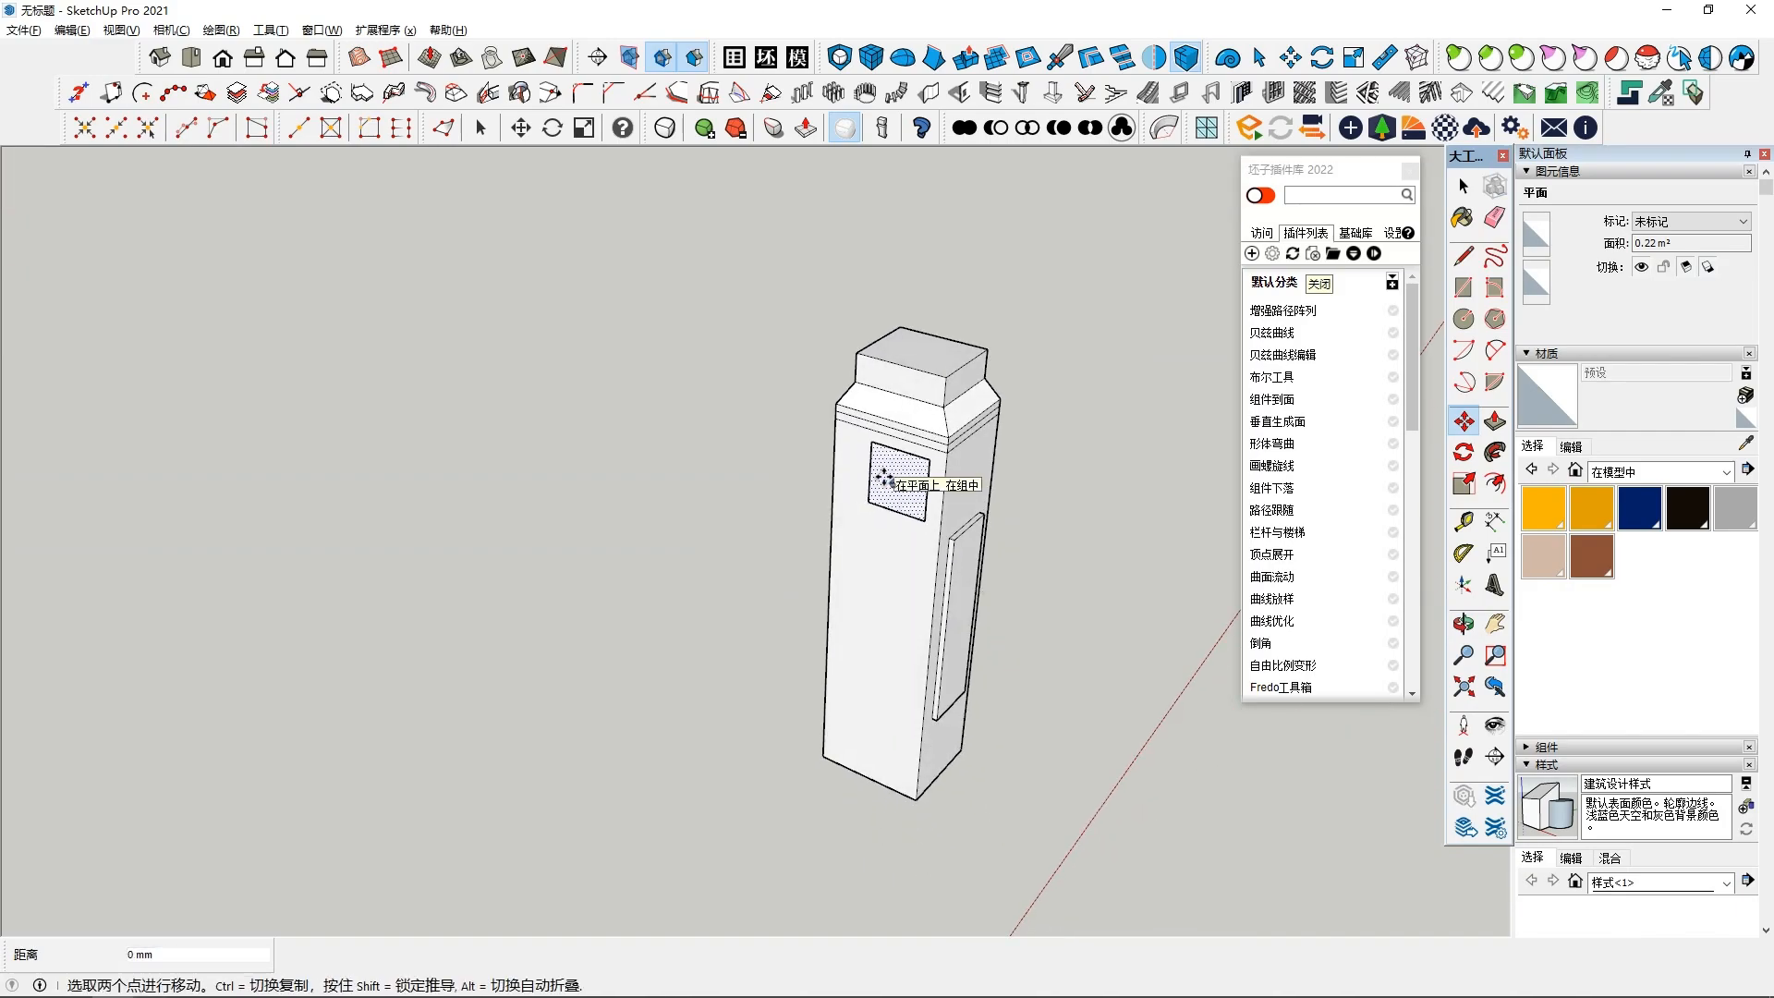
Push/Pull the rectangle outward about 4457 mm to form a horizontal rail beside the post
middle_drag(887, 474, 951, 499)
scroll(958, 518, up, 3)
key(p)
click(790, 522)
scroll(368, 601, down, 4)
middle_drag(625, 554, 651, 670)
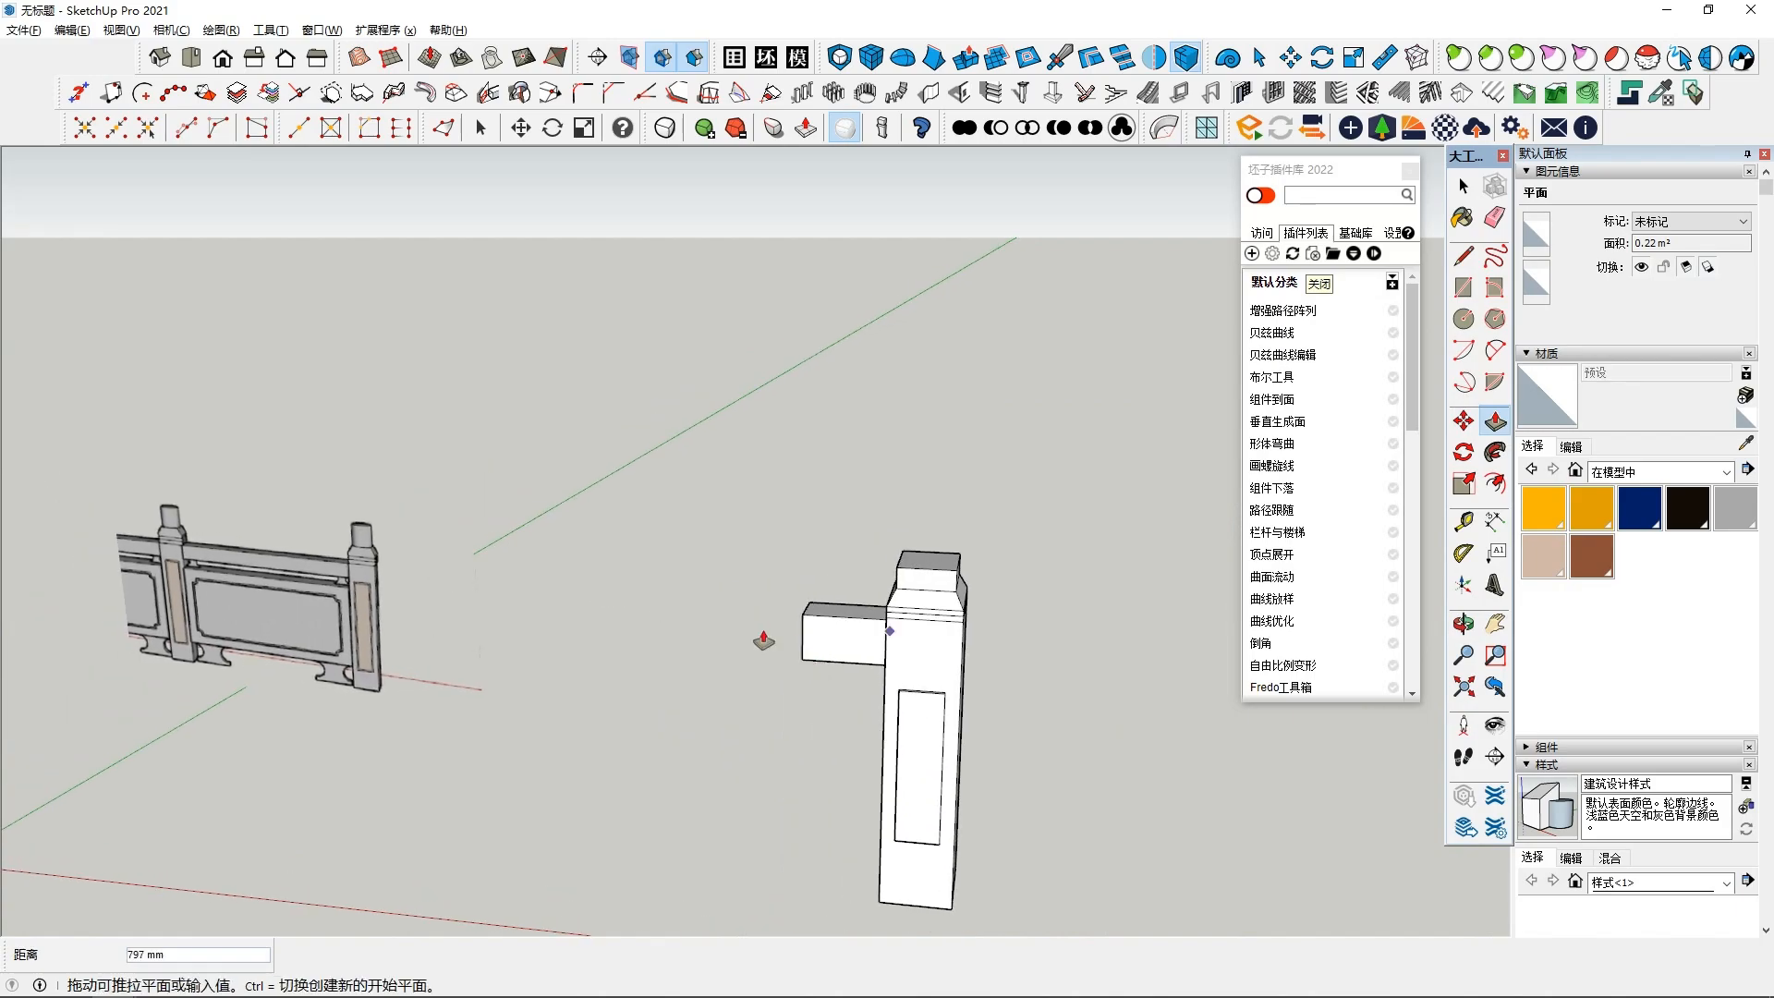
middle_drag(553, 616, 577, 617)
scroll(540, 631, up, 2)
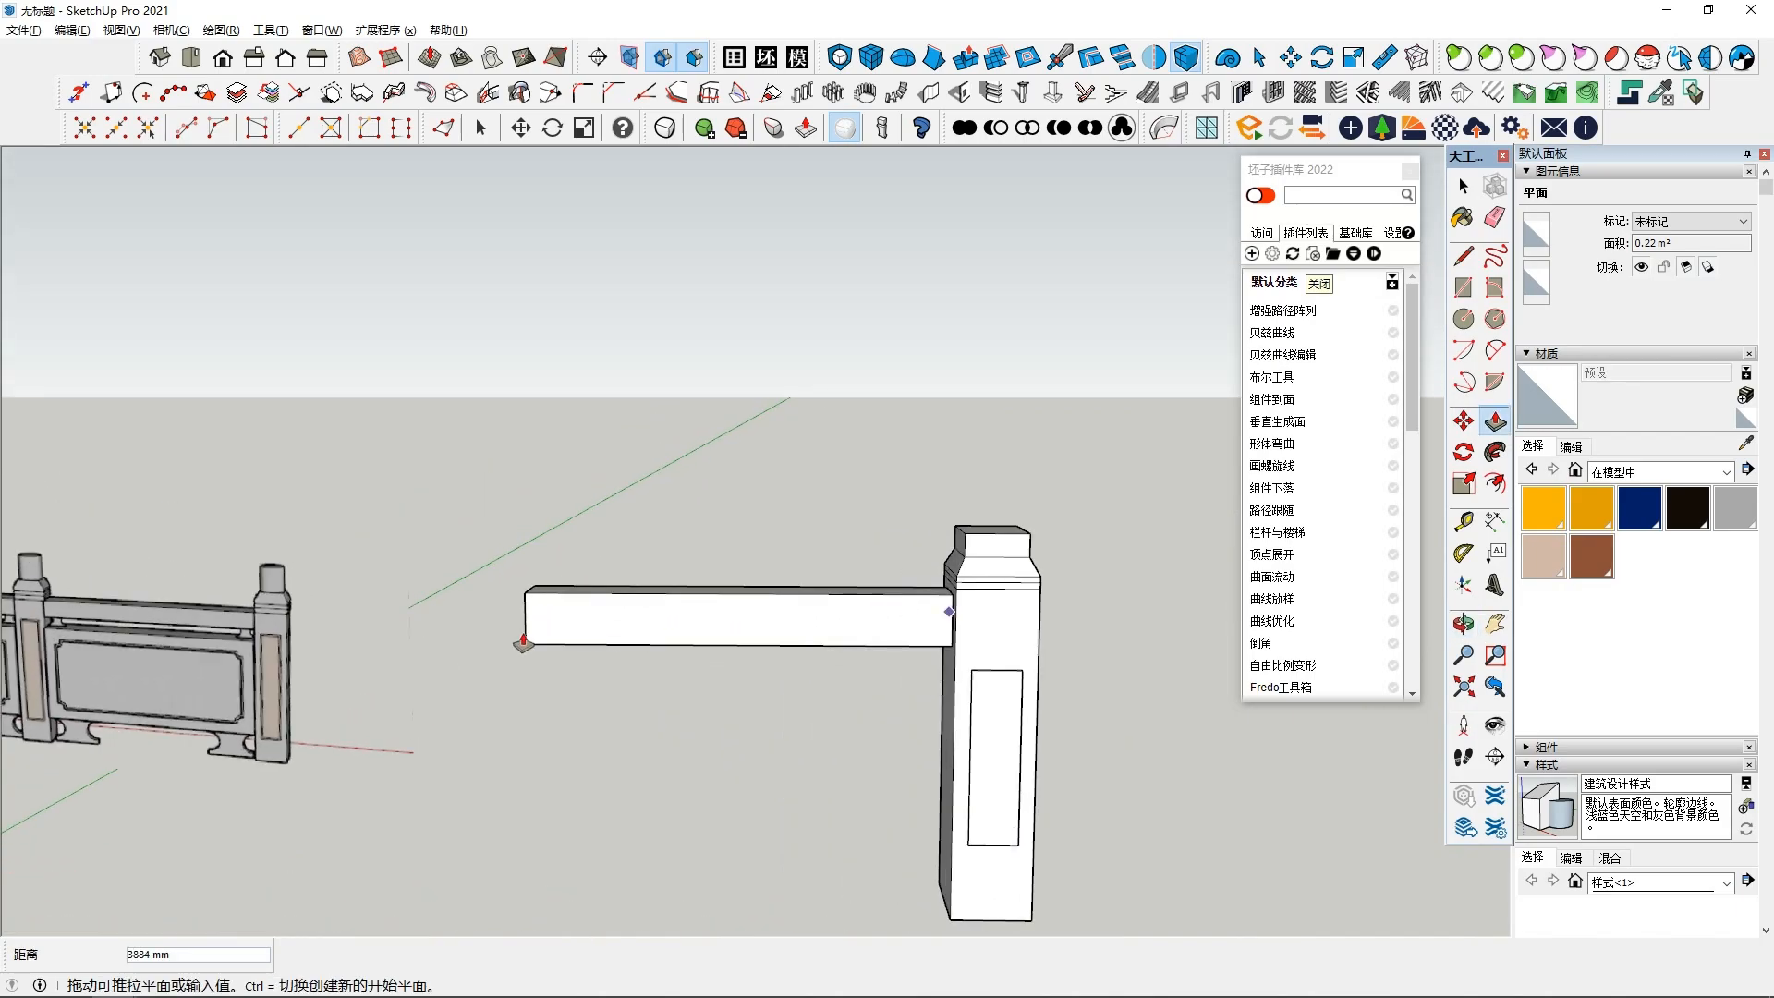
scroll(527, 634, up, 2)
click(473, 628)
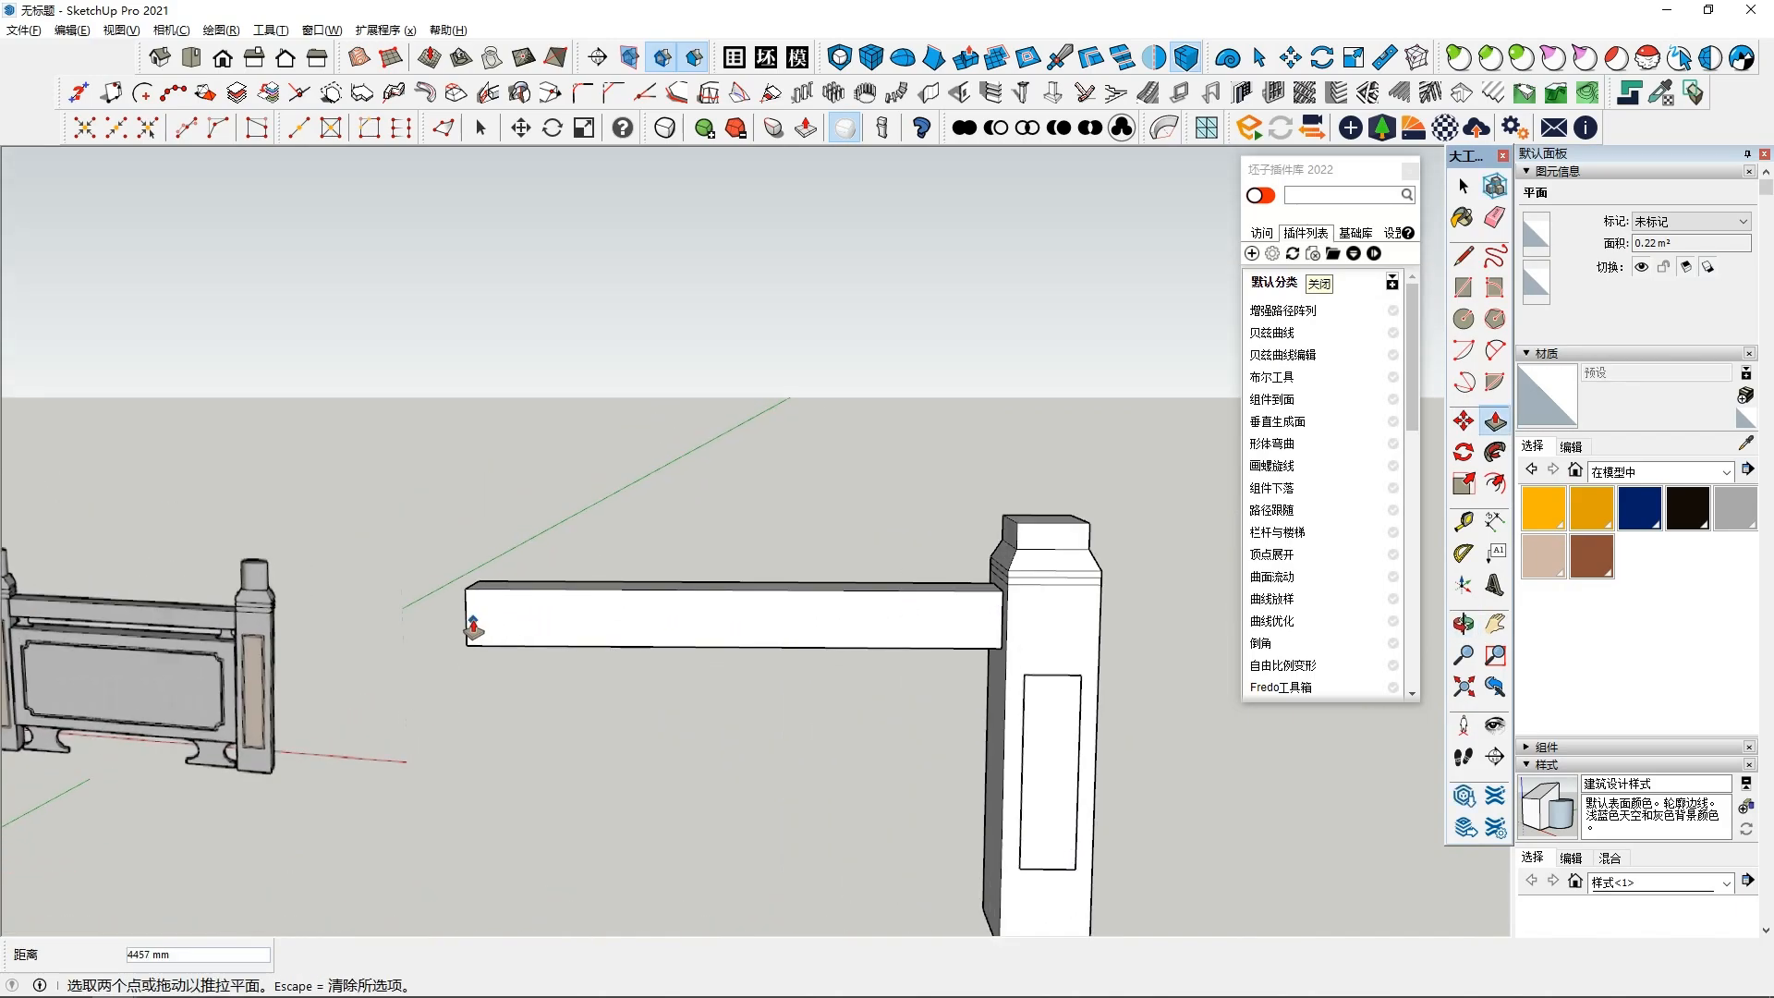
Select all the connected geometry of the rail and make it a group
key(space)
scroll(818, 625, down, 1)
click(820, 624)
shift+middle_drag(775, 682, 788, 637)
triple_click(825, 580)
right_click(828, 572)
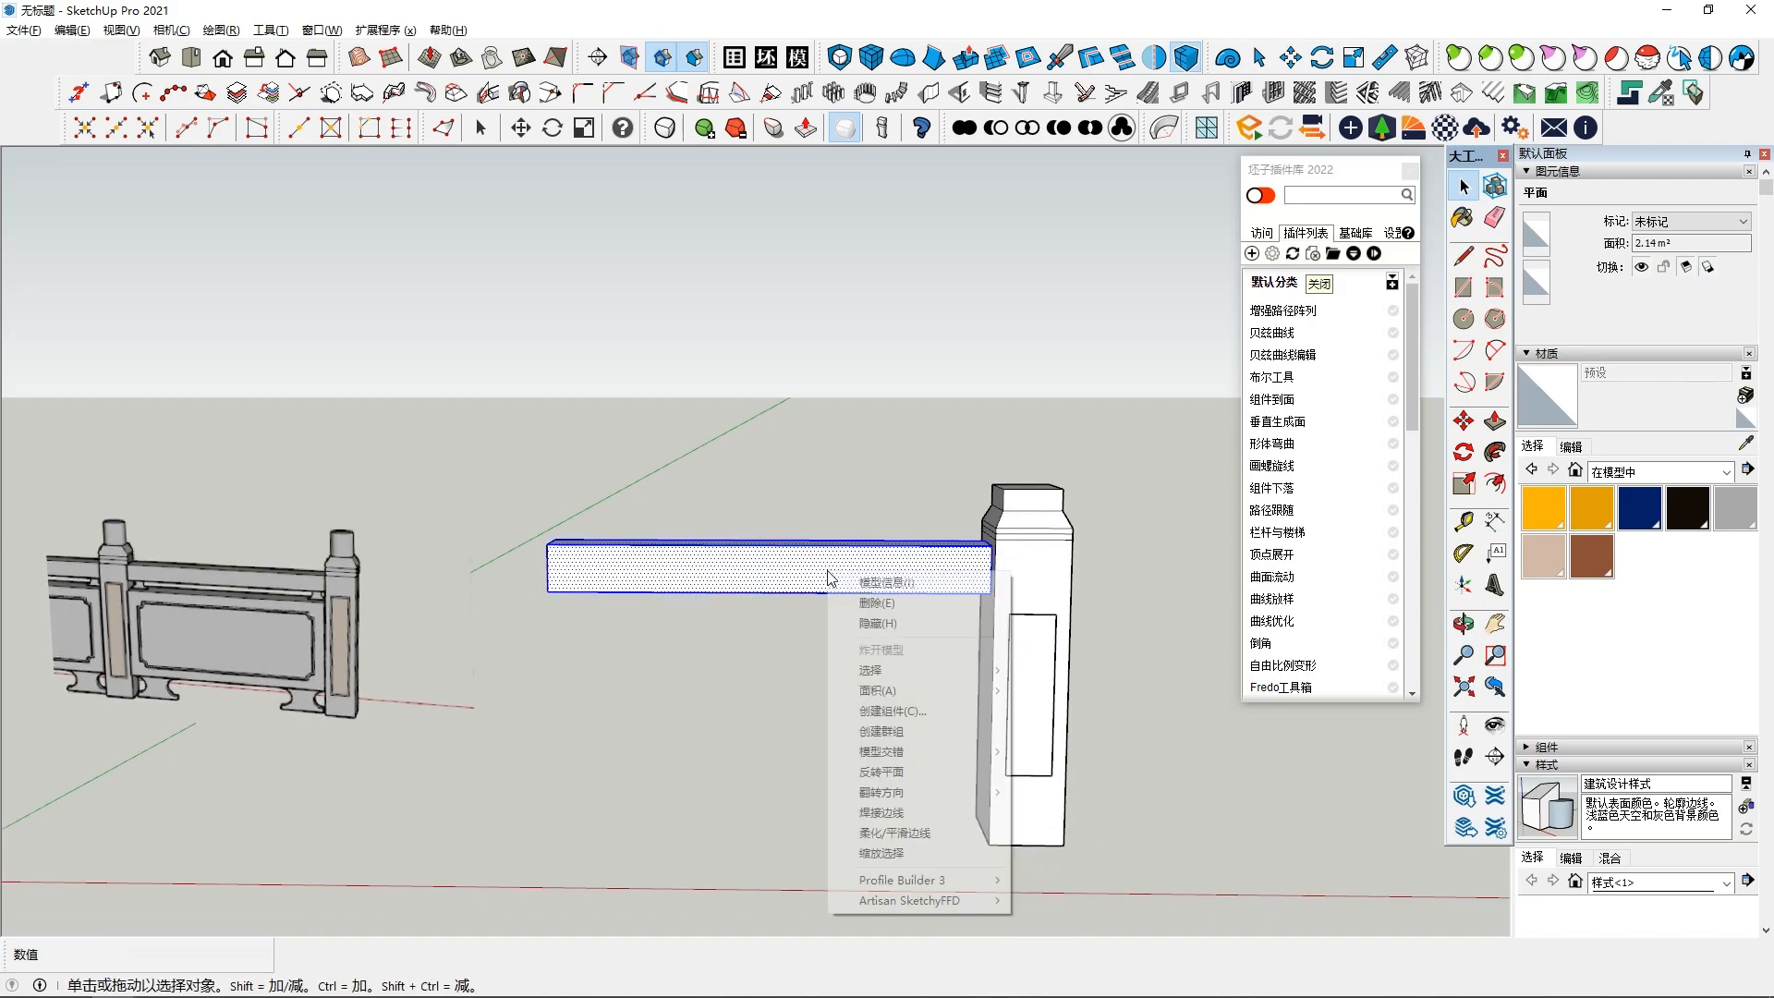
click(892, 736)
Open the post group for editing and remove the straight cap above the tapered block
middle_drag(892, 736, 1025, 591)
click(1013, 585)
double_click(1014, 585)
scroll(1003, 578, up, 2)
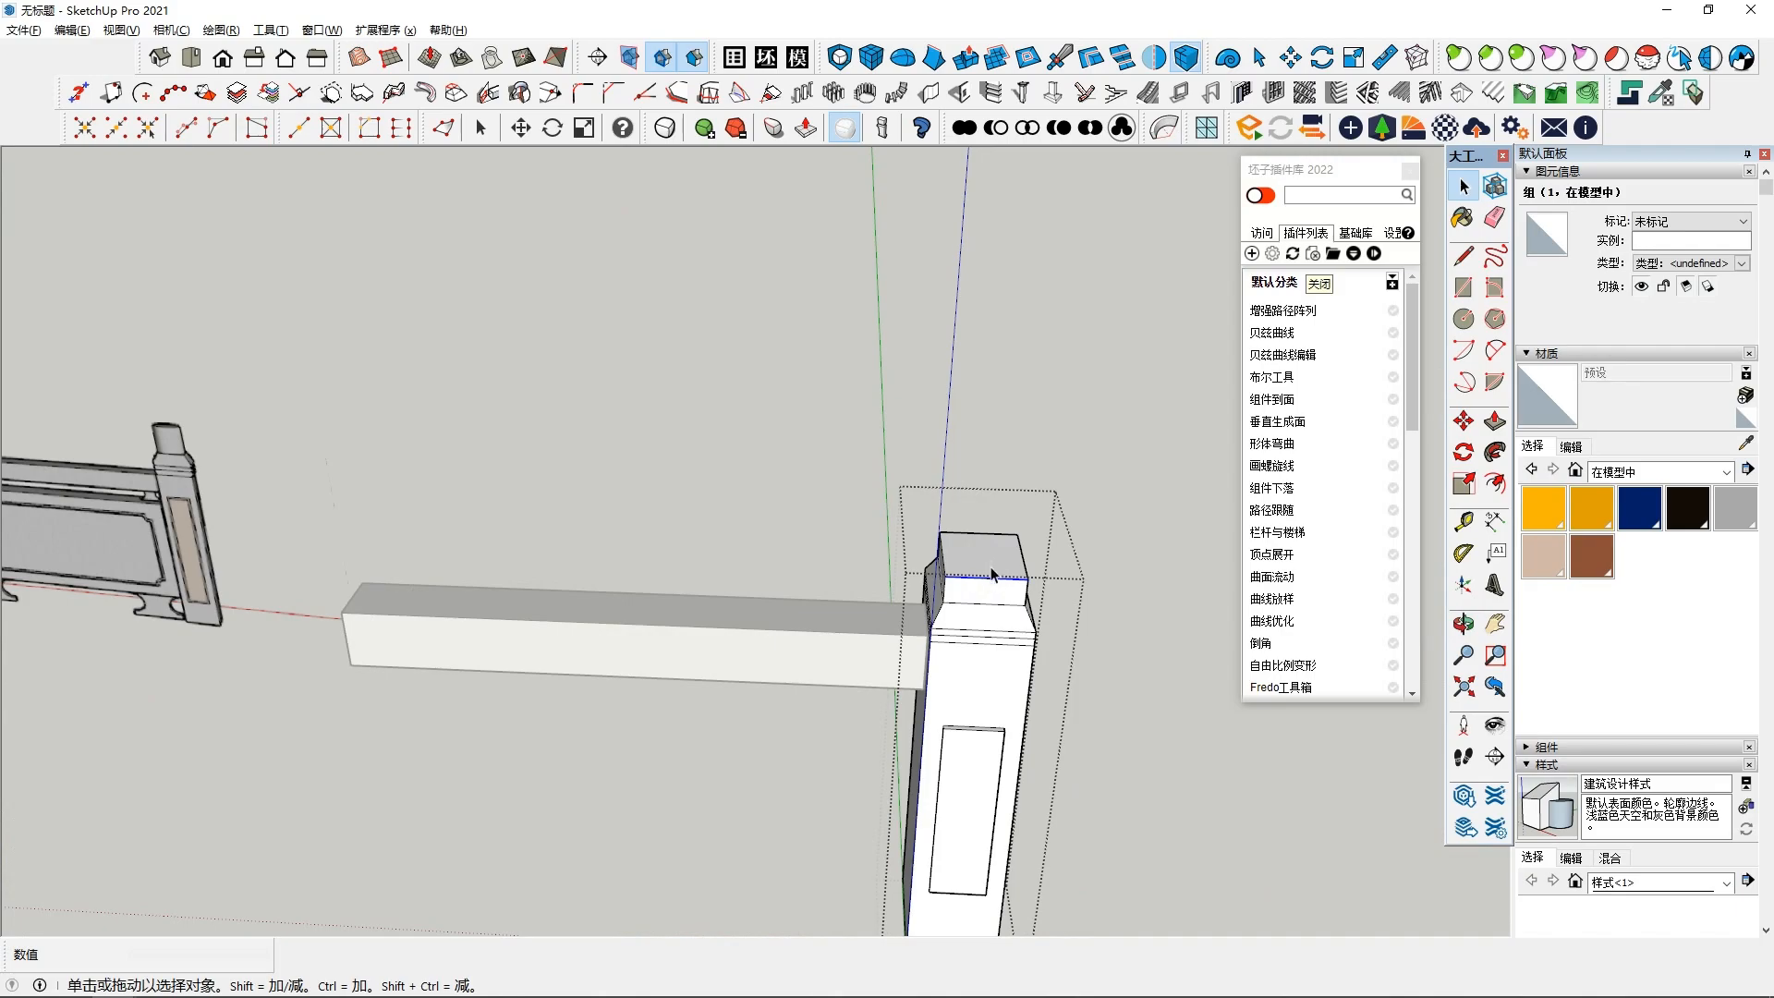
click(992, 571)
click(985, 563)
scroll(983, 578, up, 1)
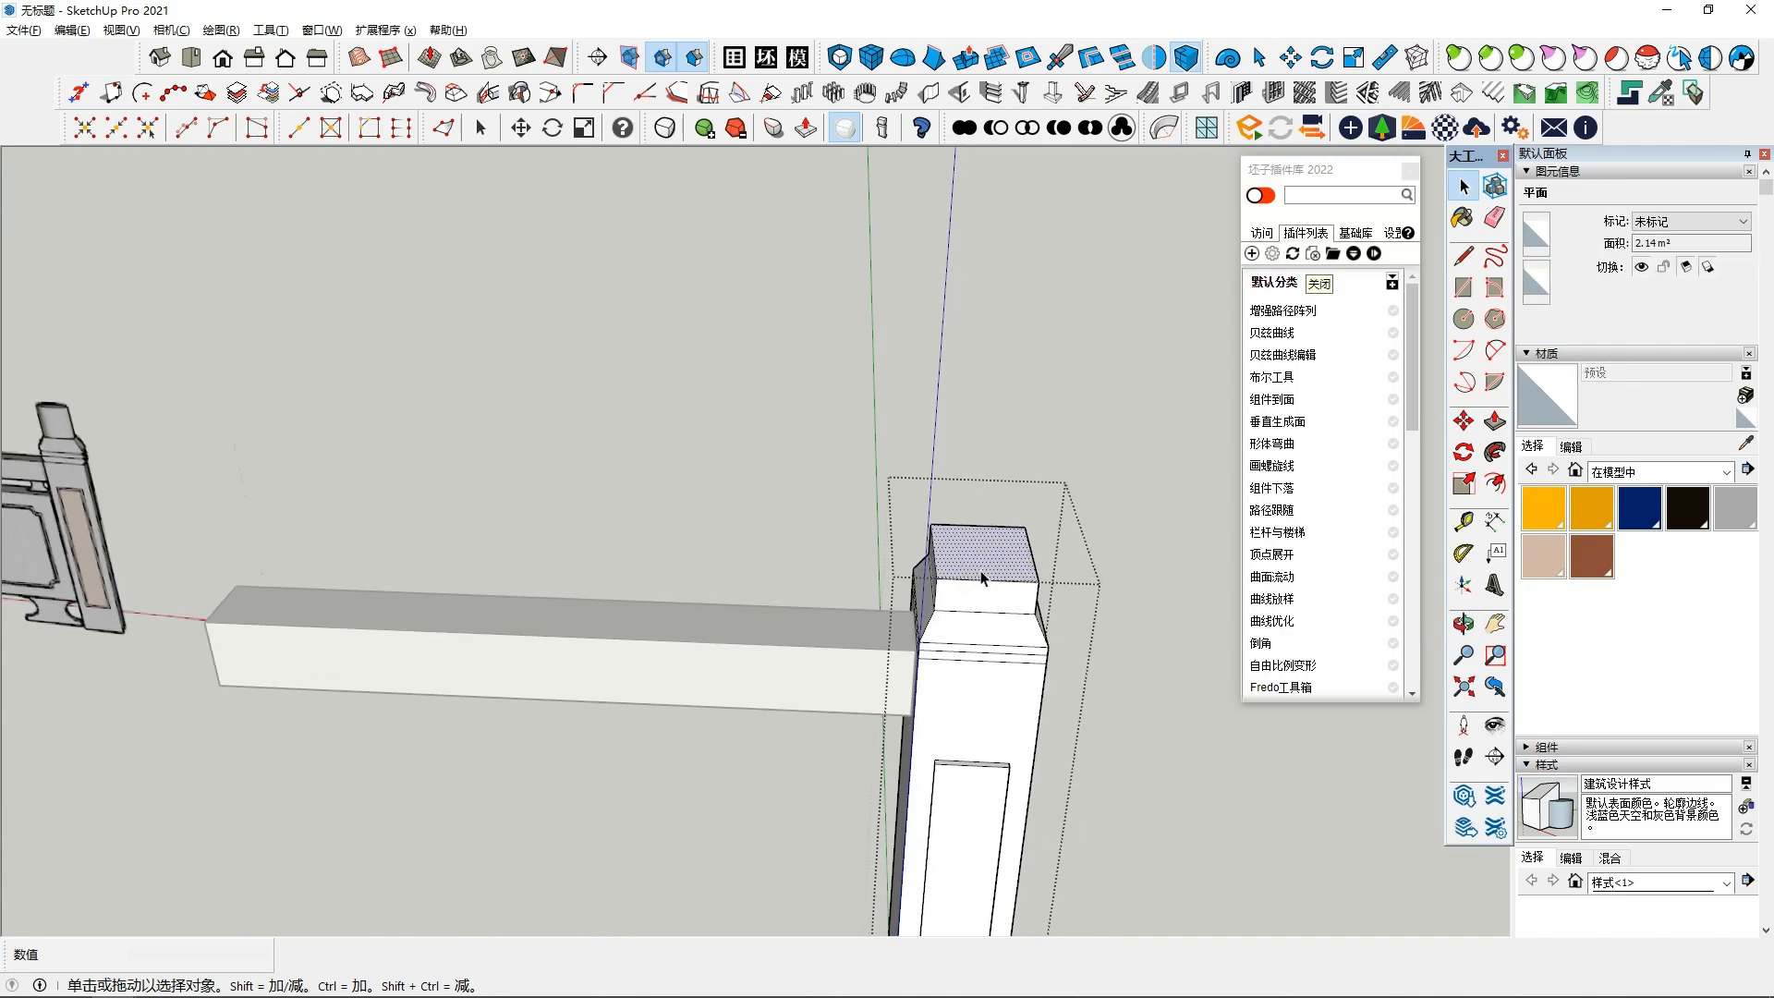
mouse_move(983, 578)
middle_down()
mouse_move(942, 408)
mouse_move(1028, 474)
mouse_move(918, 495)
mouse_move(947, 561)
middle_up()
key(Delete)
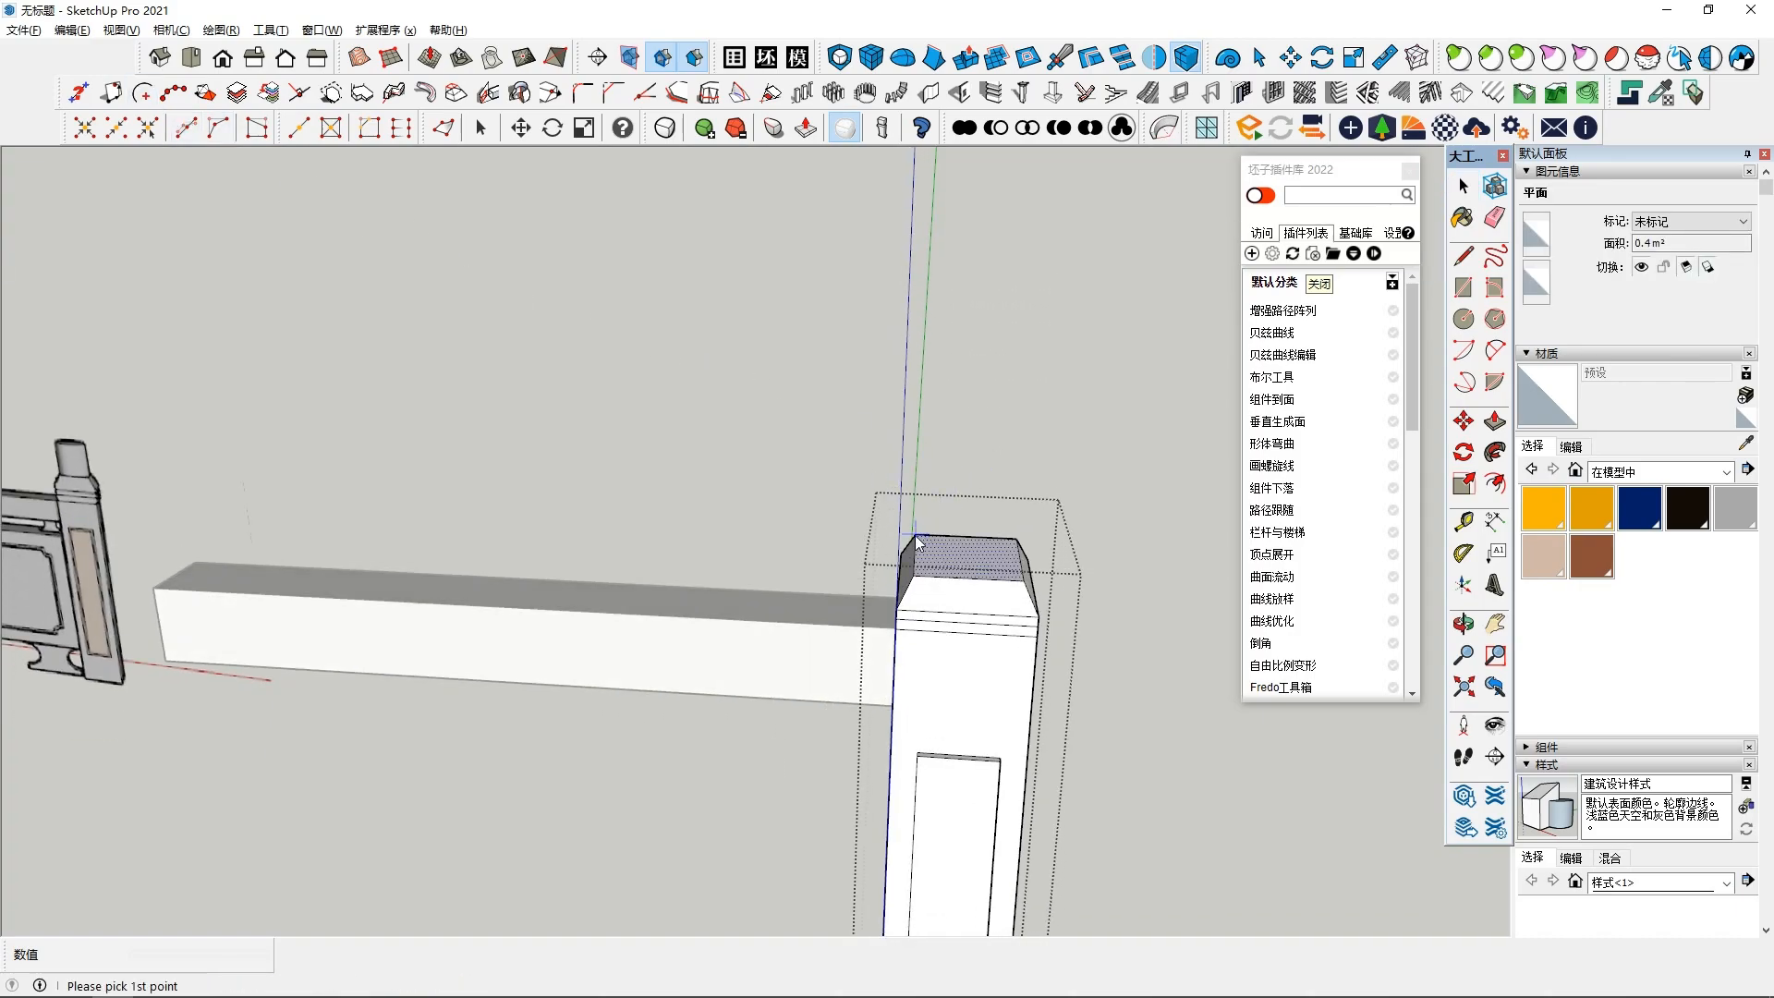
Draw a circle centred on the flat top face of the post's tapered block, kept inside the face's edges
click(1024, 582)
click(1463, 317)
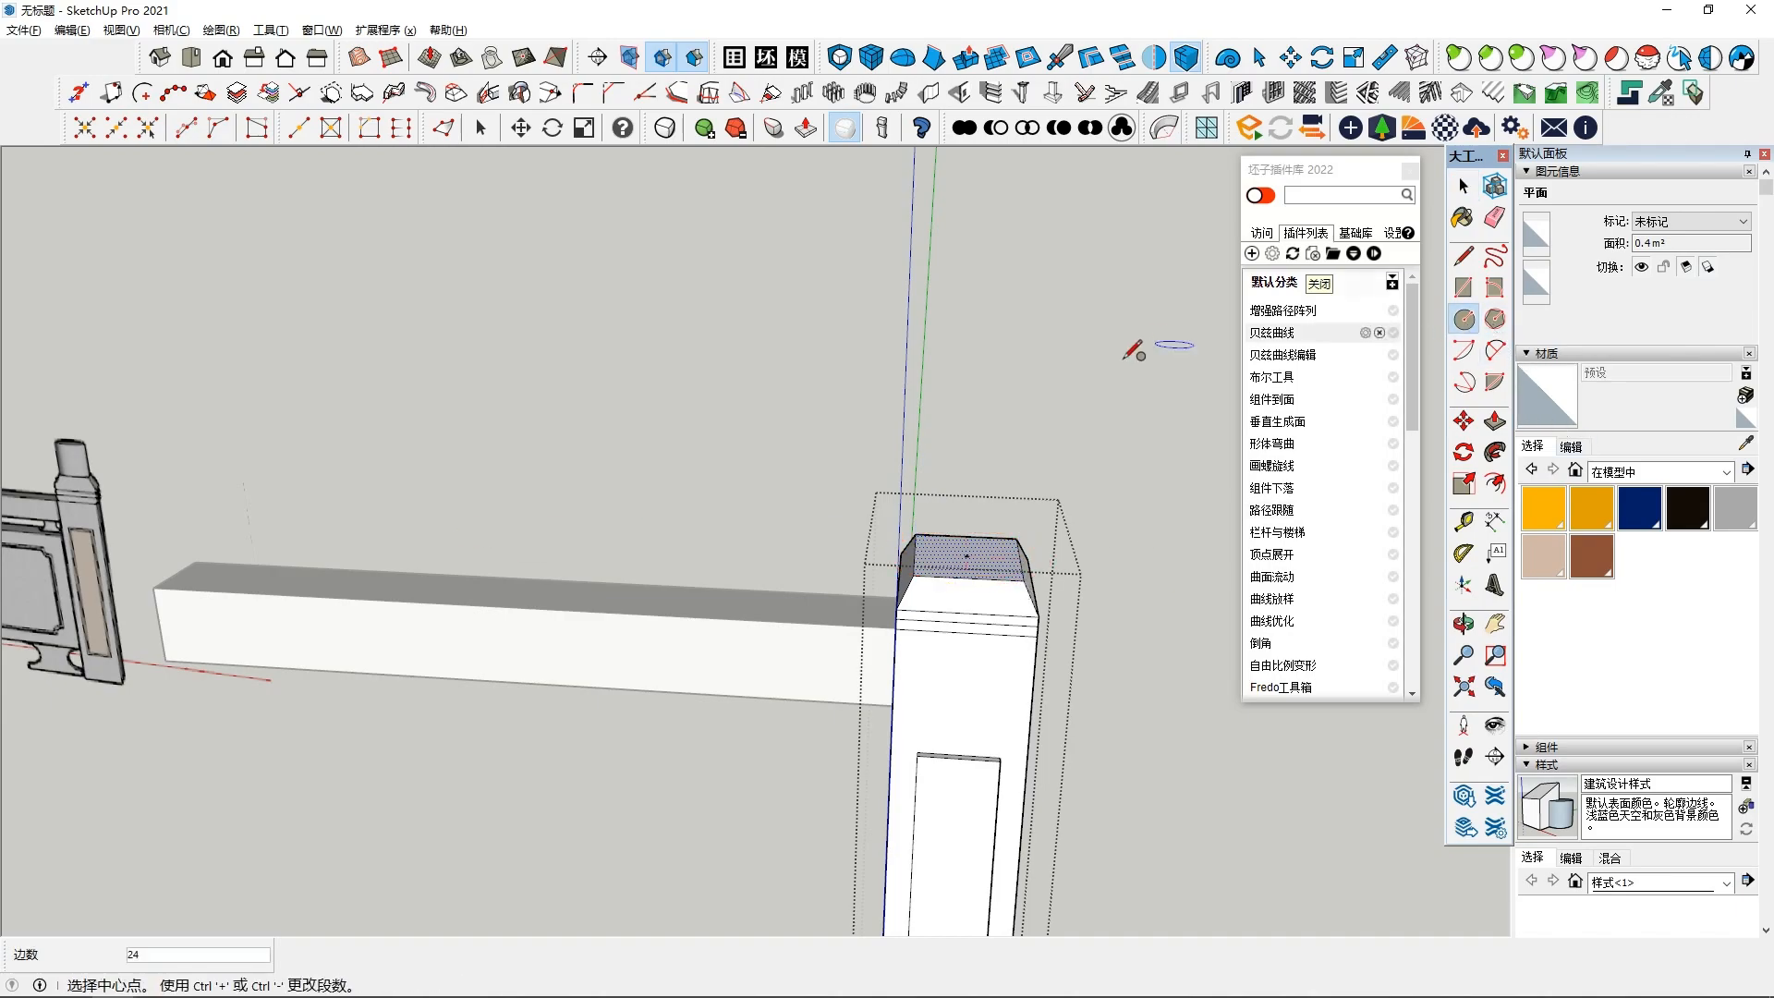
middle_drag(1148, 336, 954, 634)
click(948, 637)
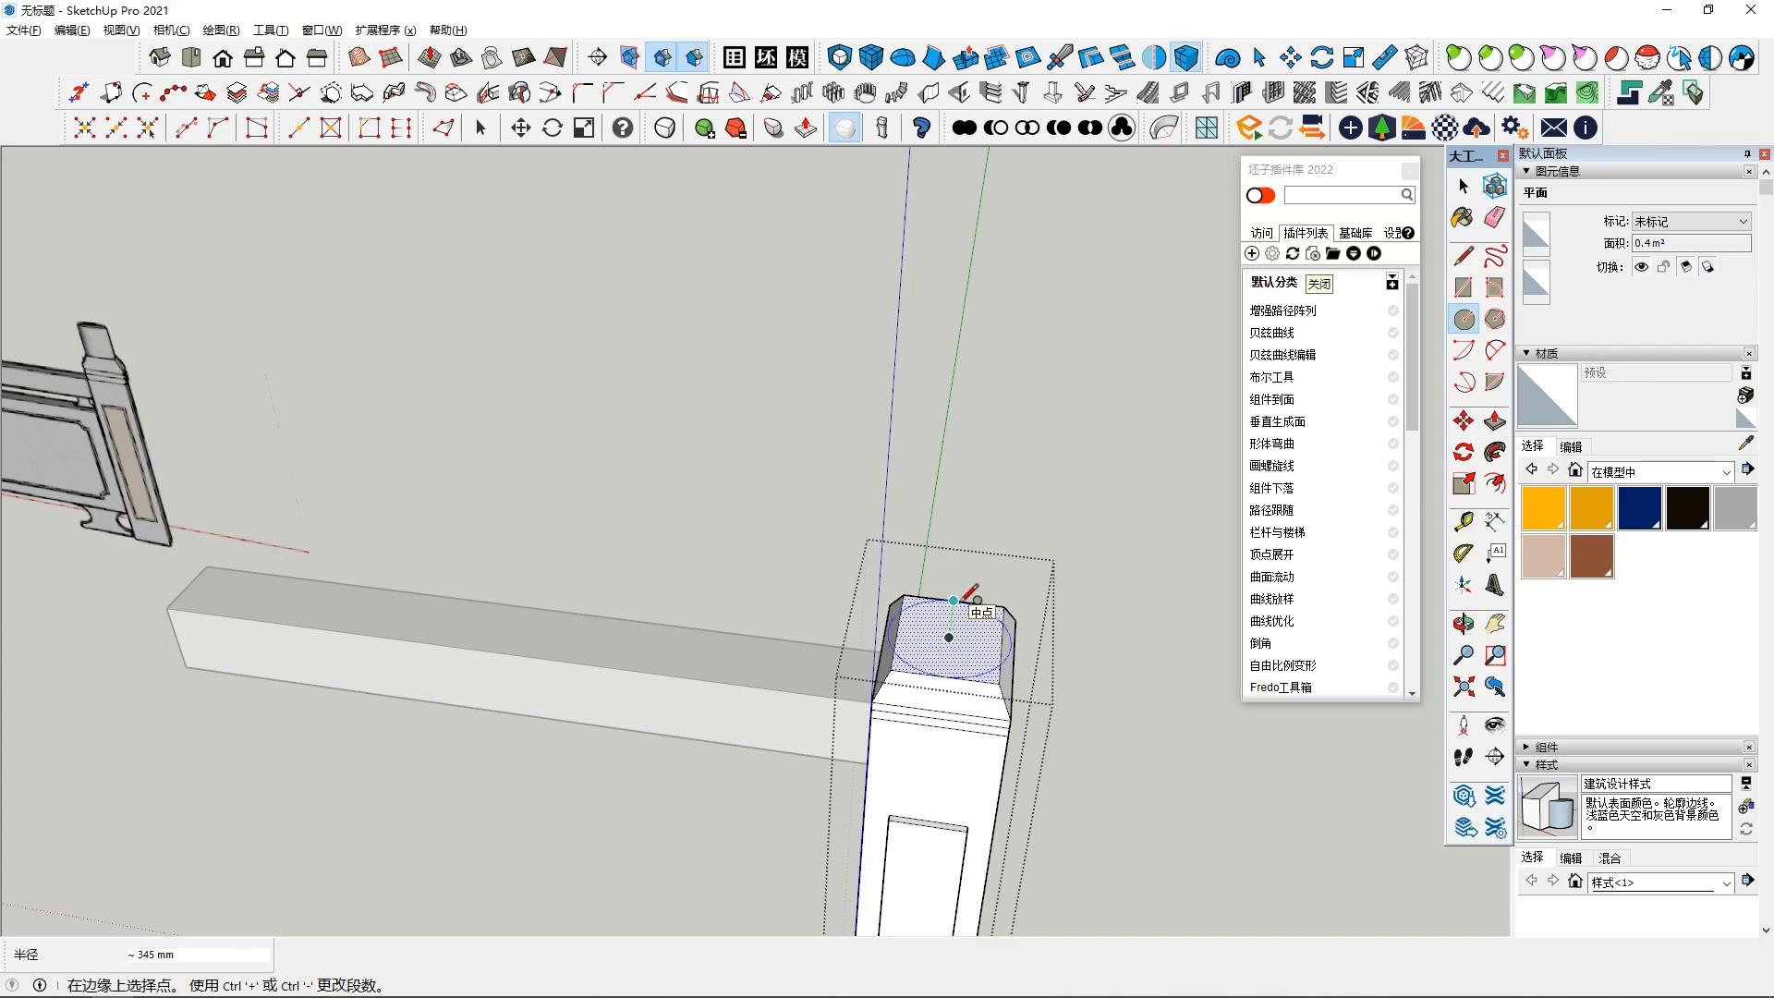
scroll(970, 591, up, 2)
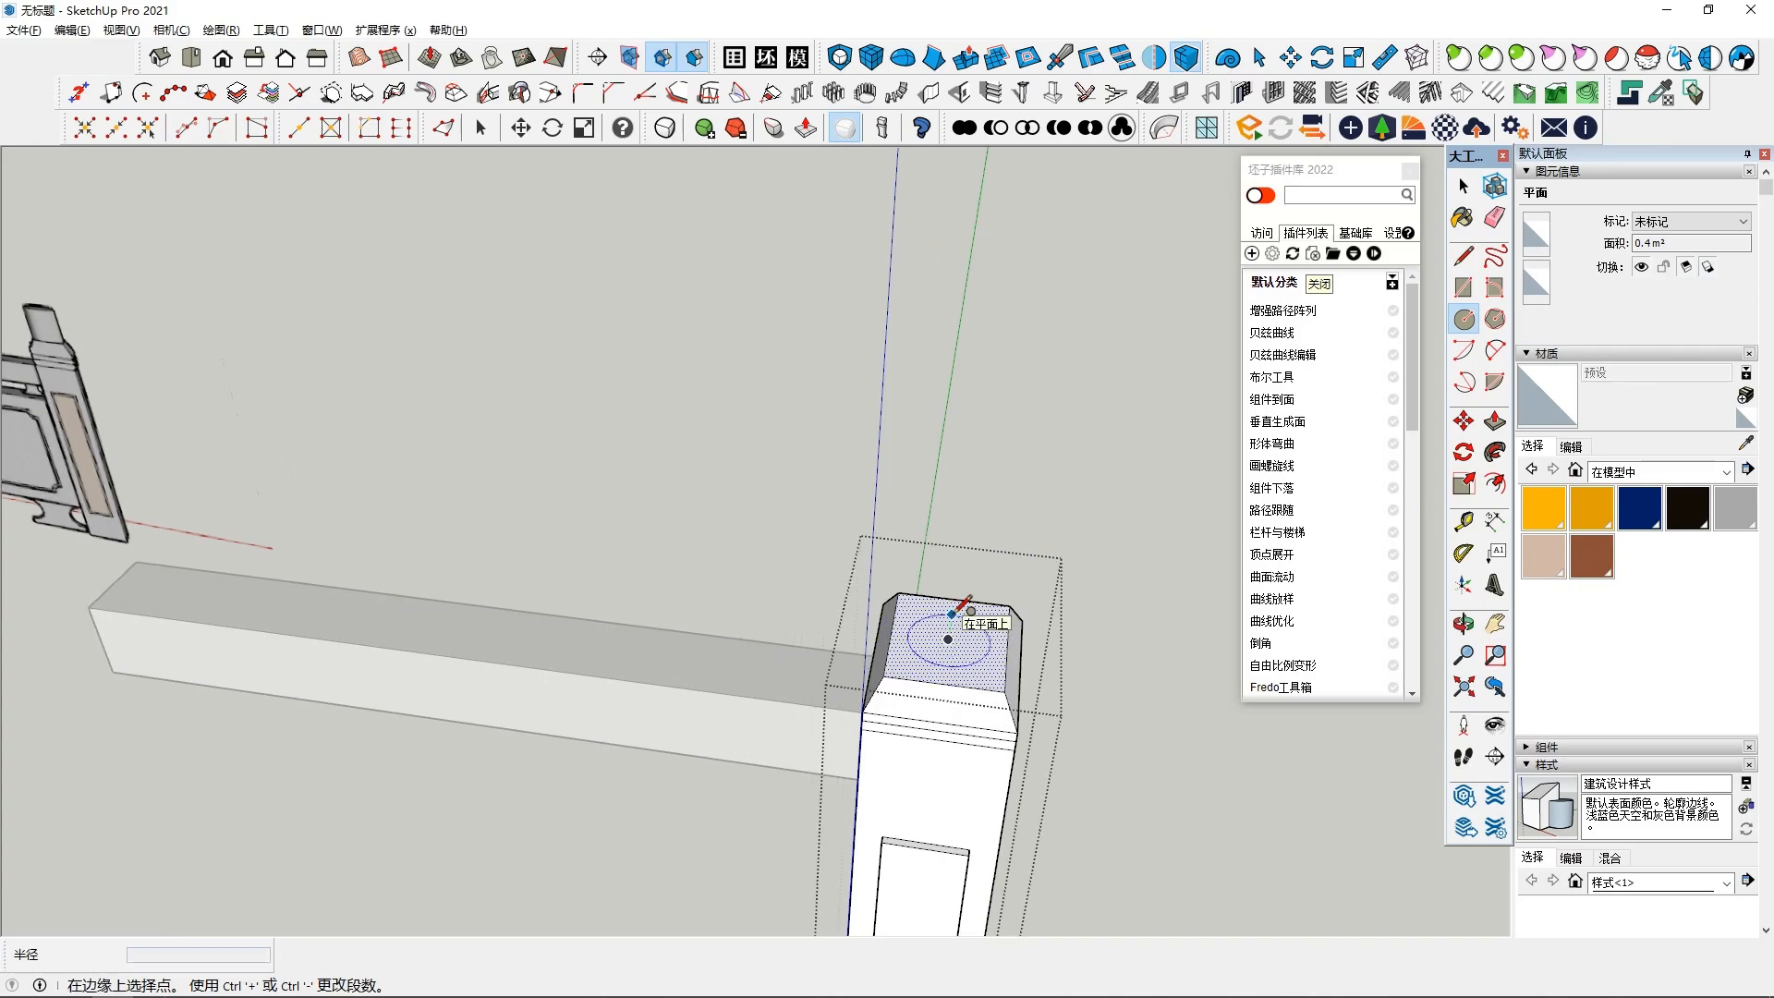
click(1020, 656)
Push/Pull the circle upward about 457 mm to form a round cap, and leave the post group
key(space)
click(934, 664)
middle_drag(934, 663, 1063, 596)
click(1495, 423)
click(986, 600)
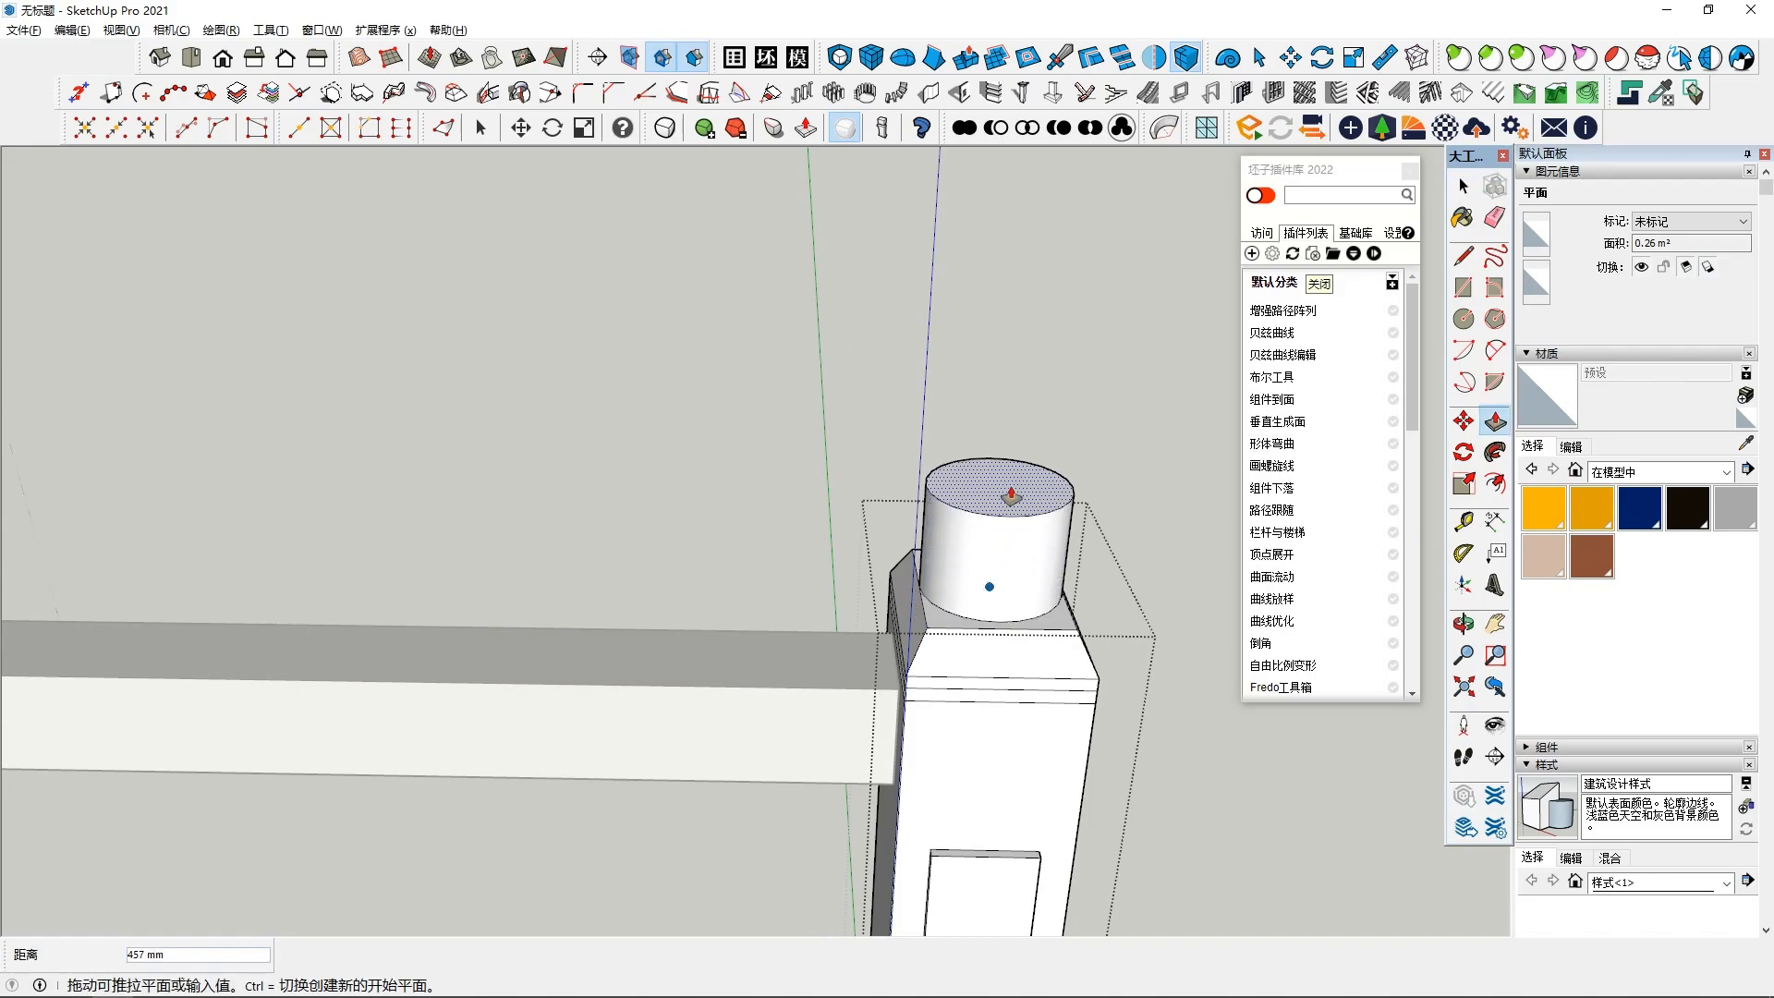
click(1013, 499)
key(space)
click(764, 460)
Draw a rectangle on the post's side face directly beneath the rail, starting from the rail's lower corner and matching its width
scroll(763, 460, down, 3)
middle_drag(776, 518, 729, 436)
scroll(729, 435, down, 3)
middle_drag(679, 518, 689, 444)
scroll(758, 522, up, 2)
scroll(900, 562, down, 2)
middle_drag(793, 628, 1374, 406)
click(1463, 289)
middle_drag(839, 651, 825, 565)
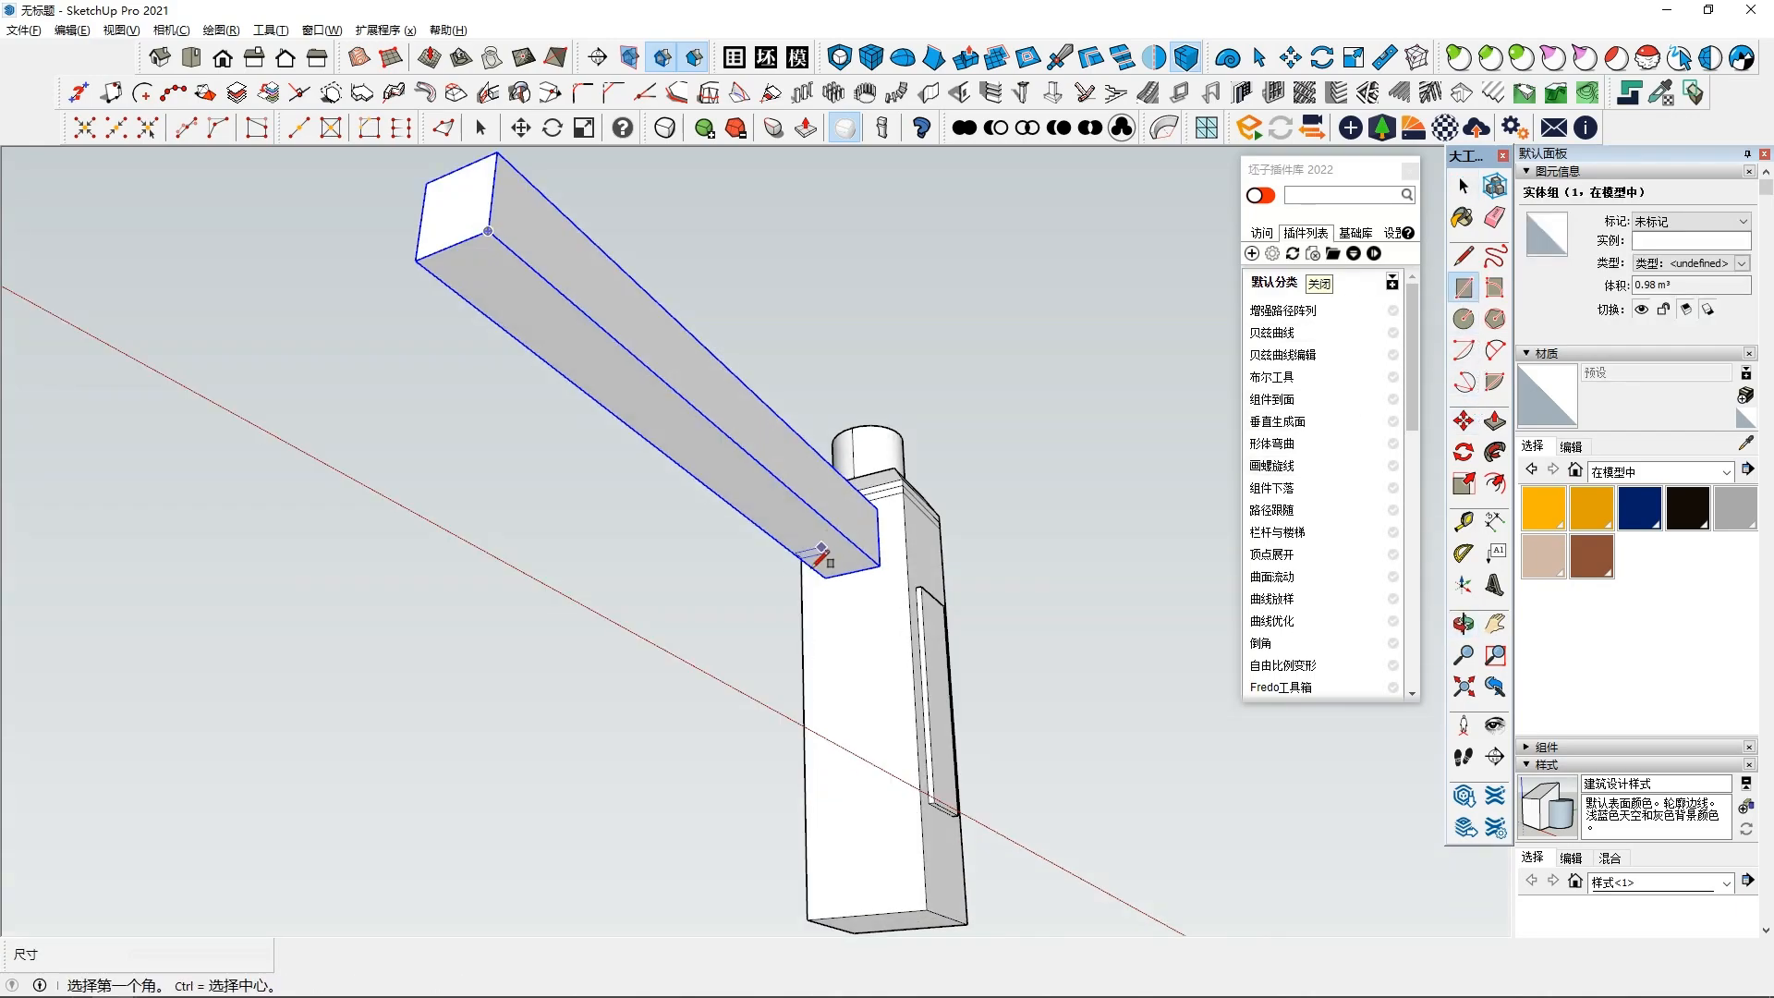
click(827, 579)
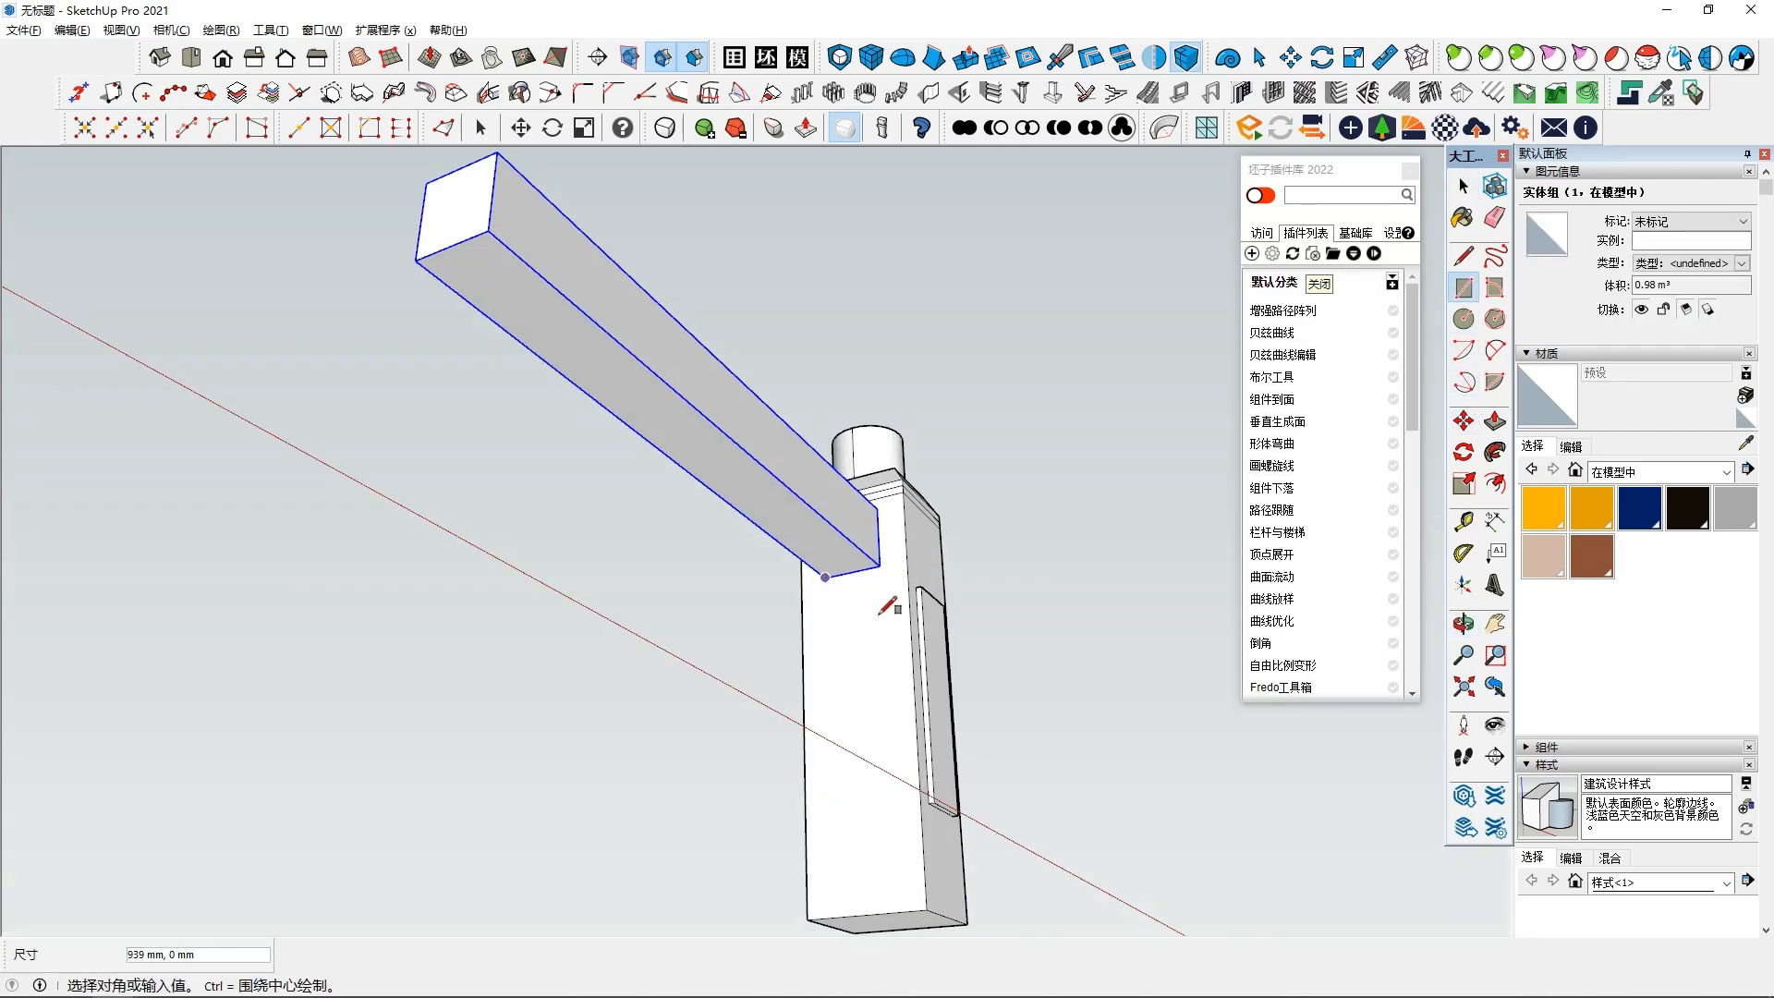
middle_drag(880, 601, 900, 605)
scroll(884, 596, up, 2)
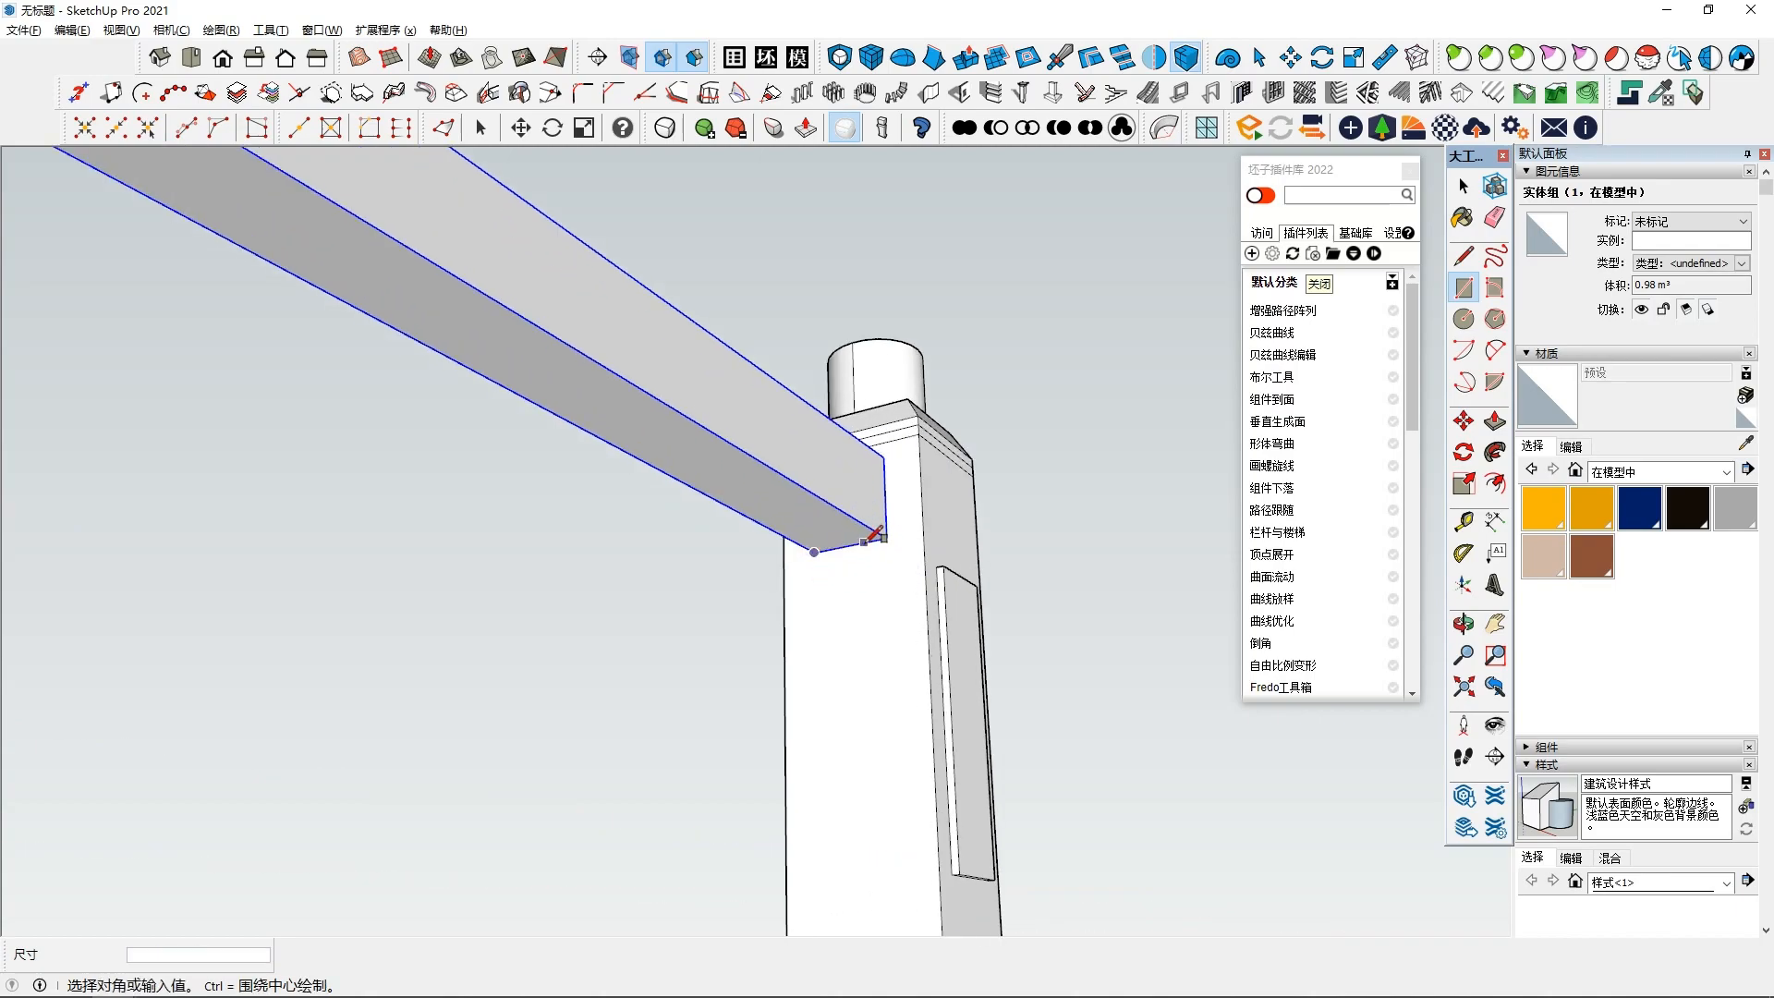
click(882, 612)
Move the rectangle straight down the post's side face about 489 mm to leave a gap below the rail
middle_drag(883, 612, 781, 631)
scroll(721, 701, down, 2)
key(space)
click(781, 630)
key(m)
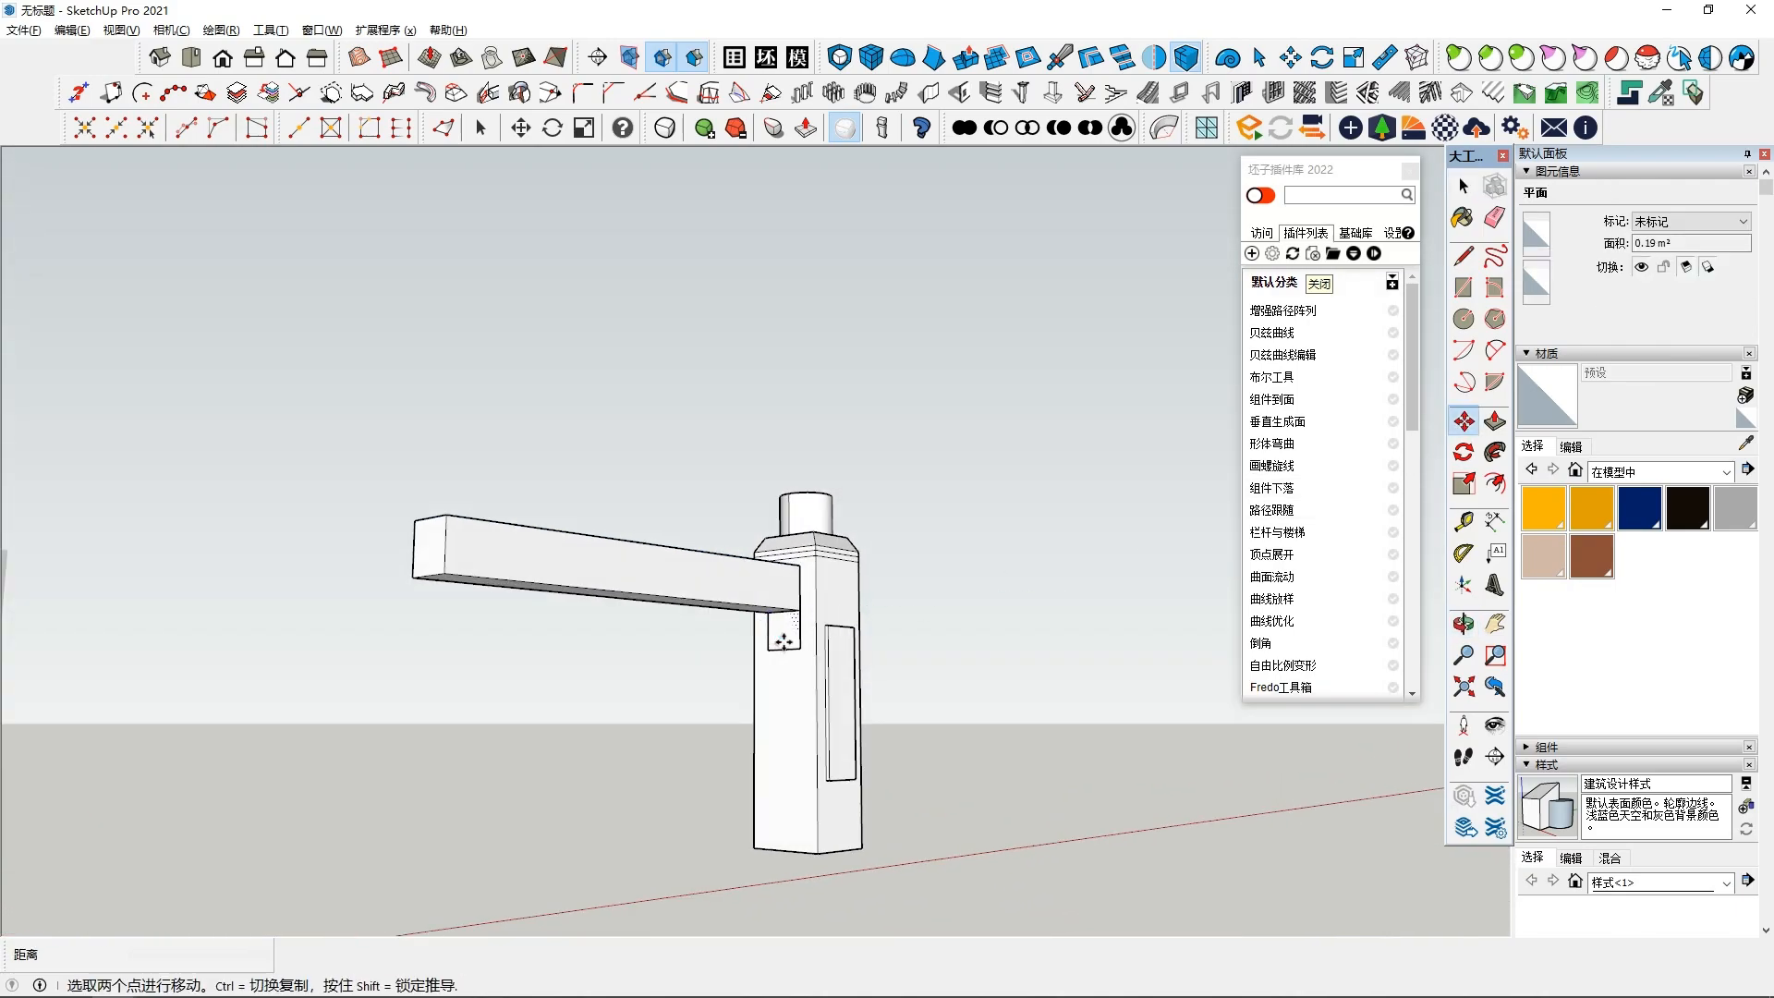
click(783, 639)
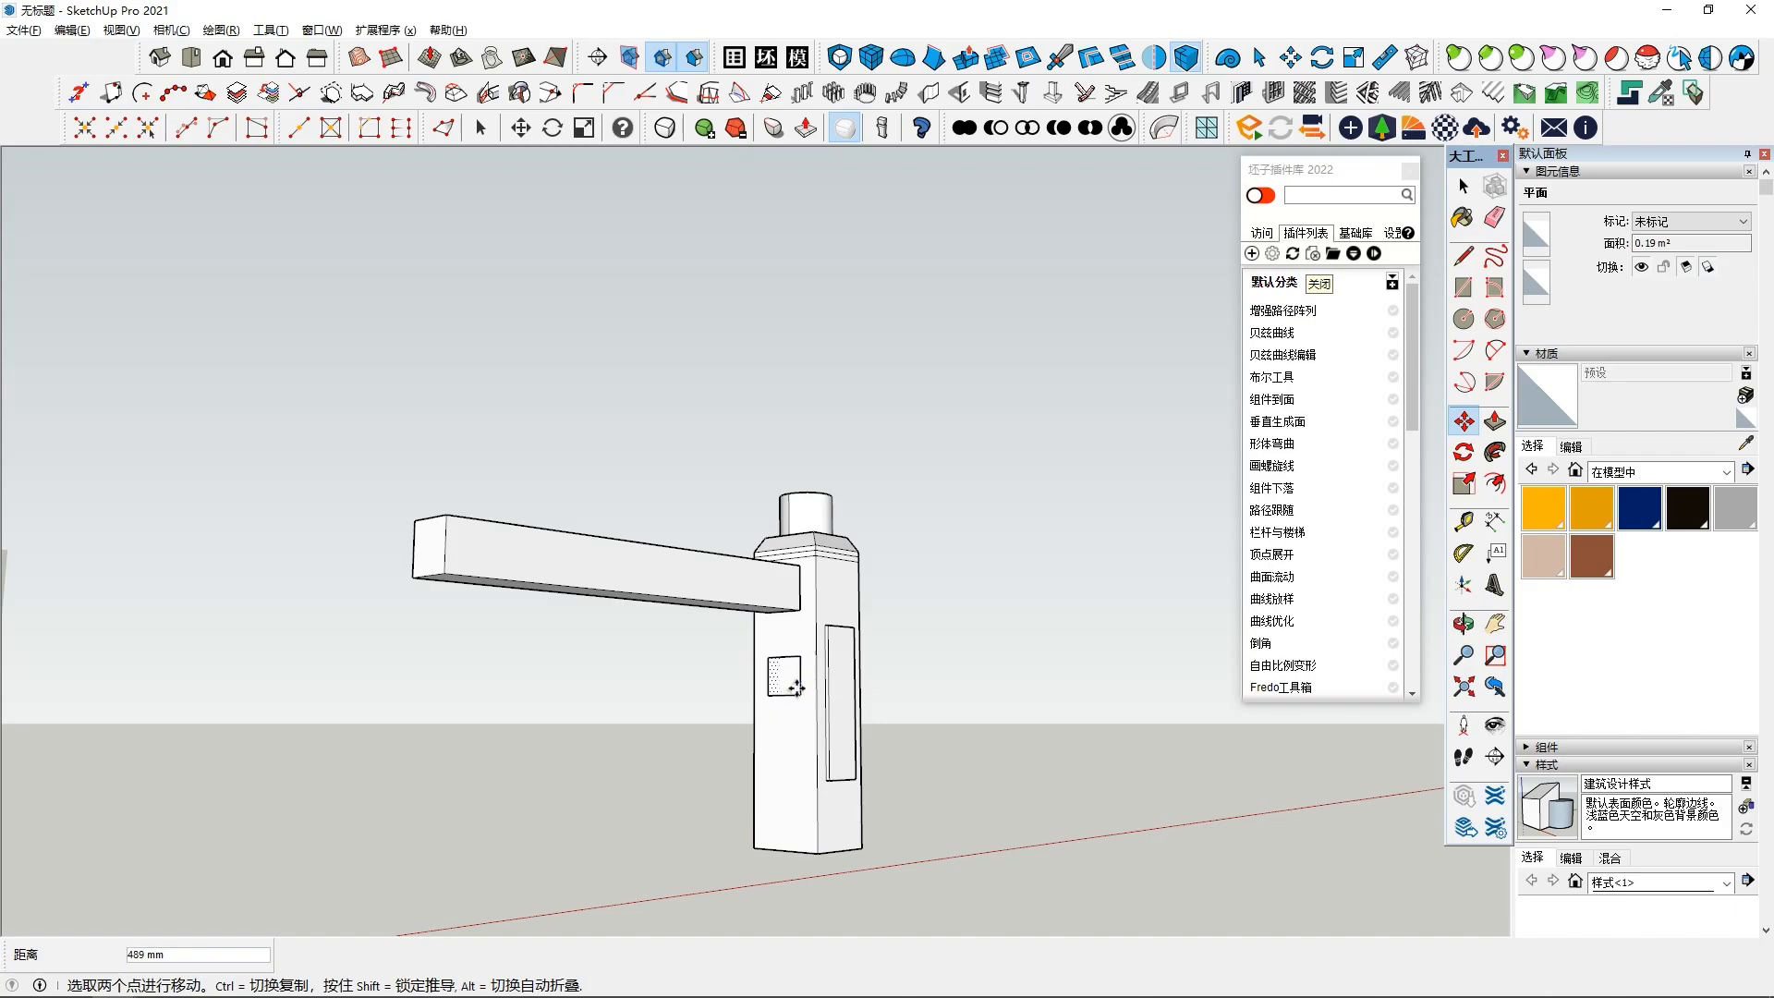
click(788, 685)
Scale the rectangle taller, extending its lower edge toward the post's base and raising its upper edge slightly
middle_drag(785, 682, 819, 719)
key(s)
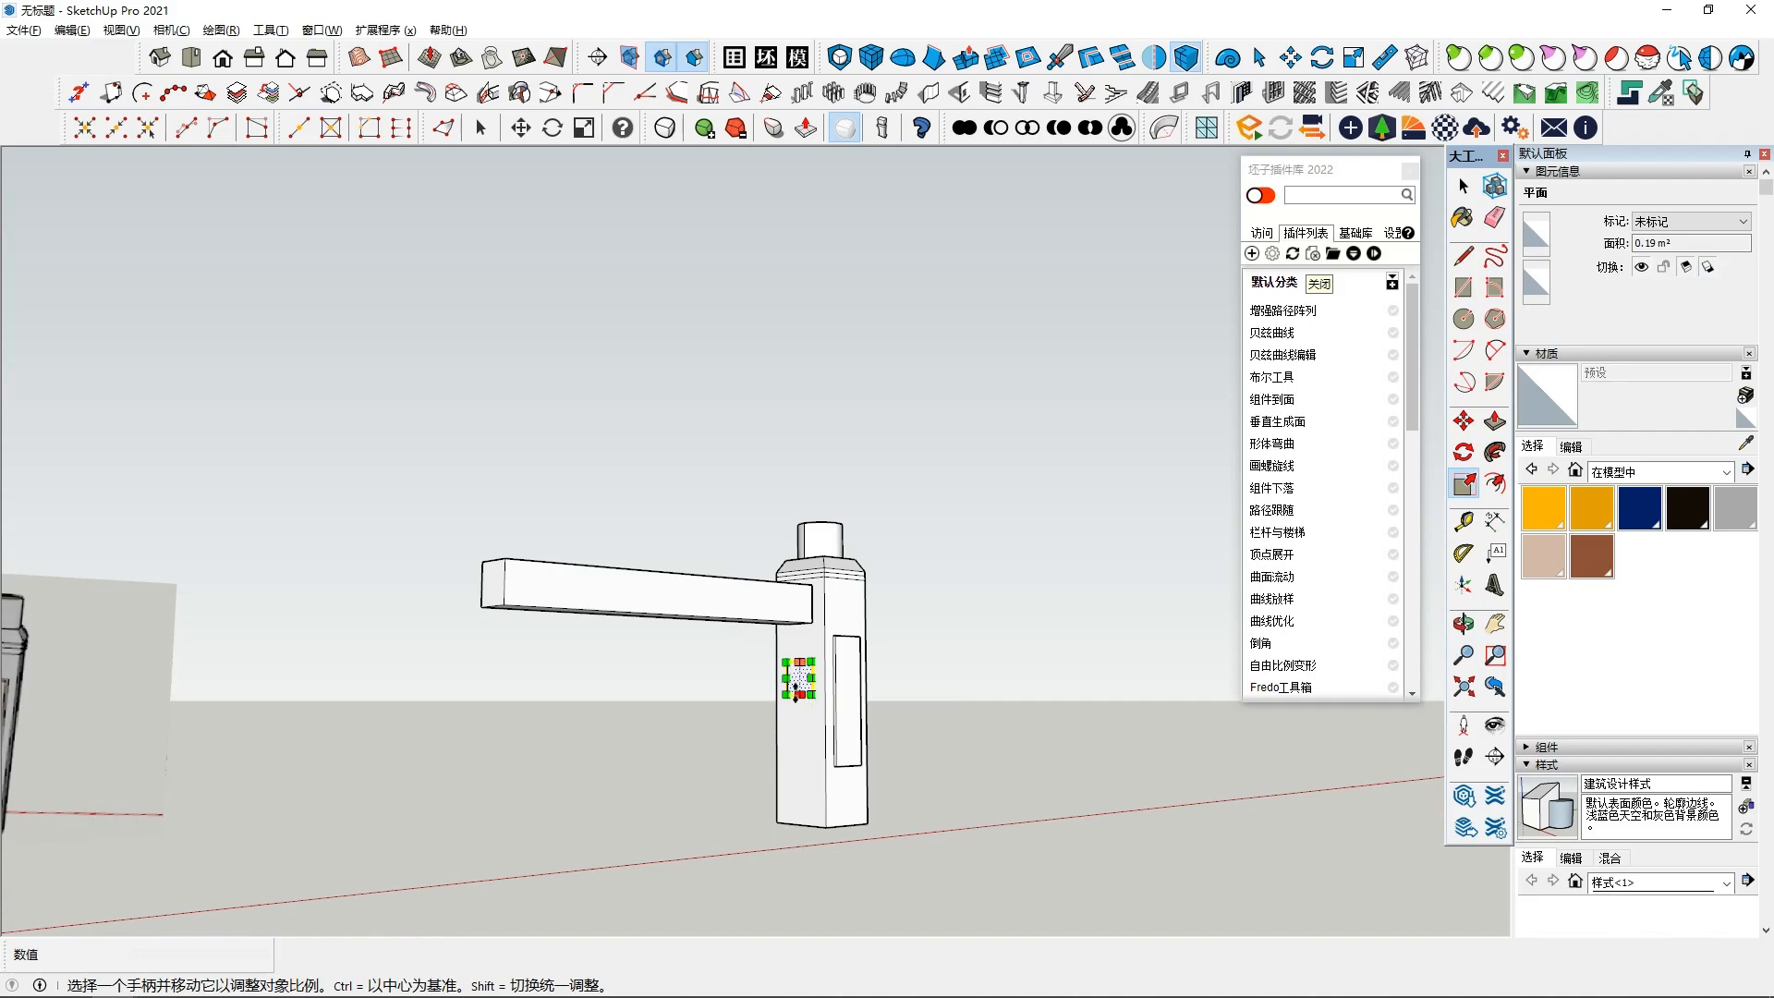
drag(798, 695, 799, 730)
click(809, 775)
middle_drag(809, 774, 778, 792)
drag(787, 796, 790, 780)
middle_drag(790, 780, 739, 691)
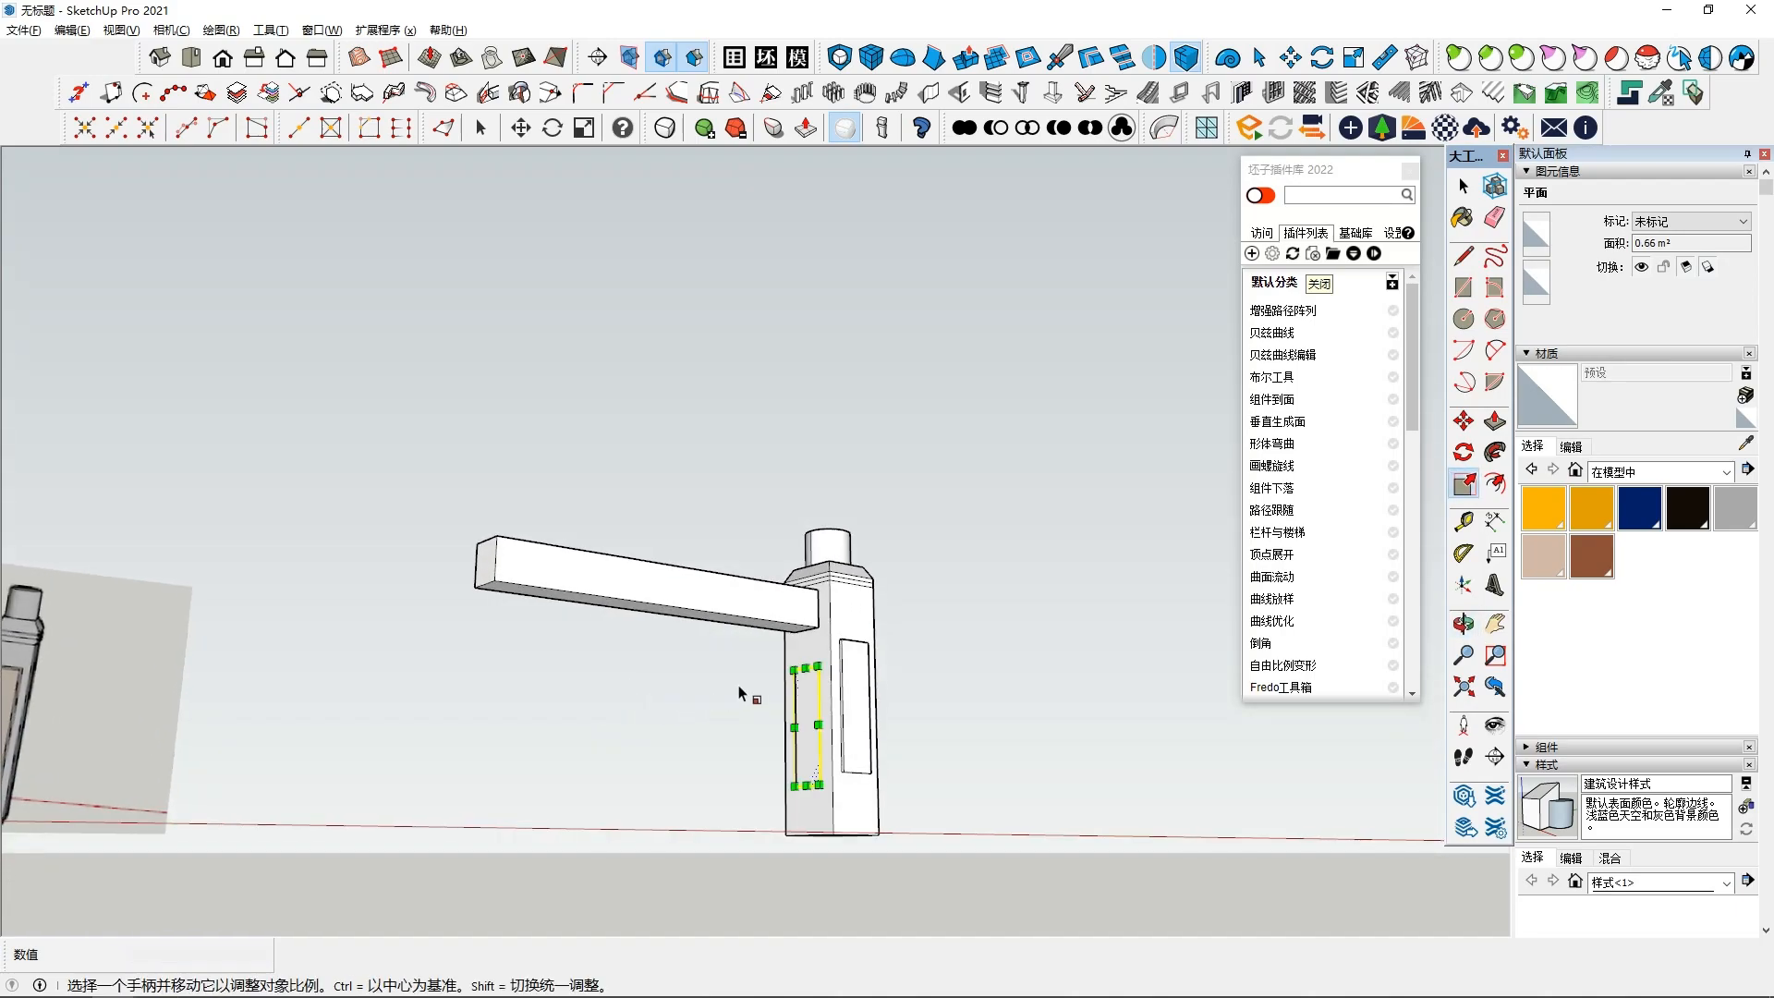
drag(805, 671, 807, 658)
middle_drag(773, 675, 518, 726)
Push/Pull the tall rectangle outward 4457 mm to the rail's free end, forming the infill panel
key(space)
middle_drag(785, 720, 792, 753)
key(p)
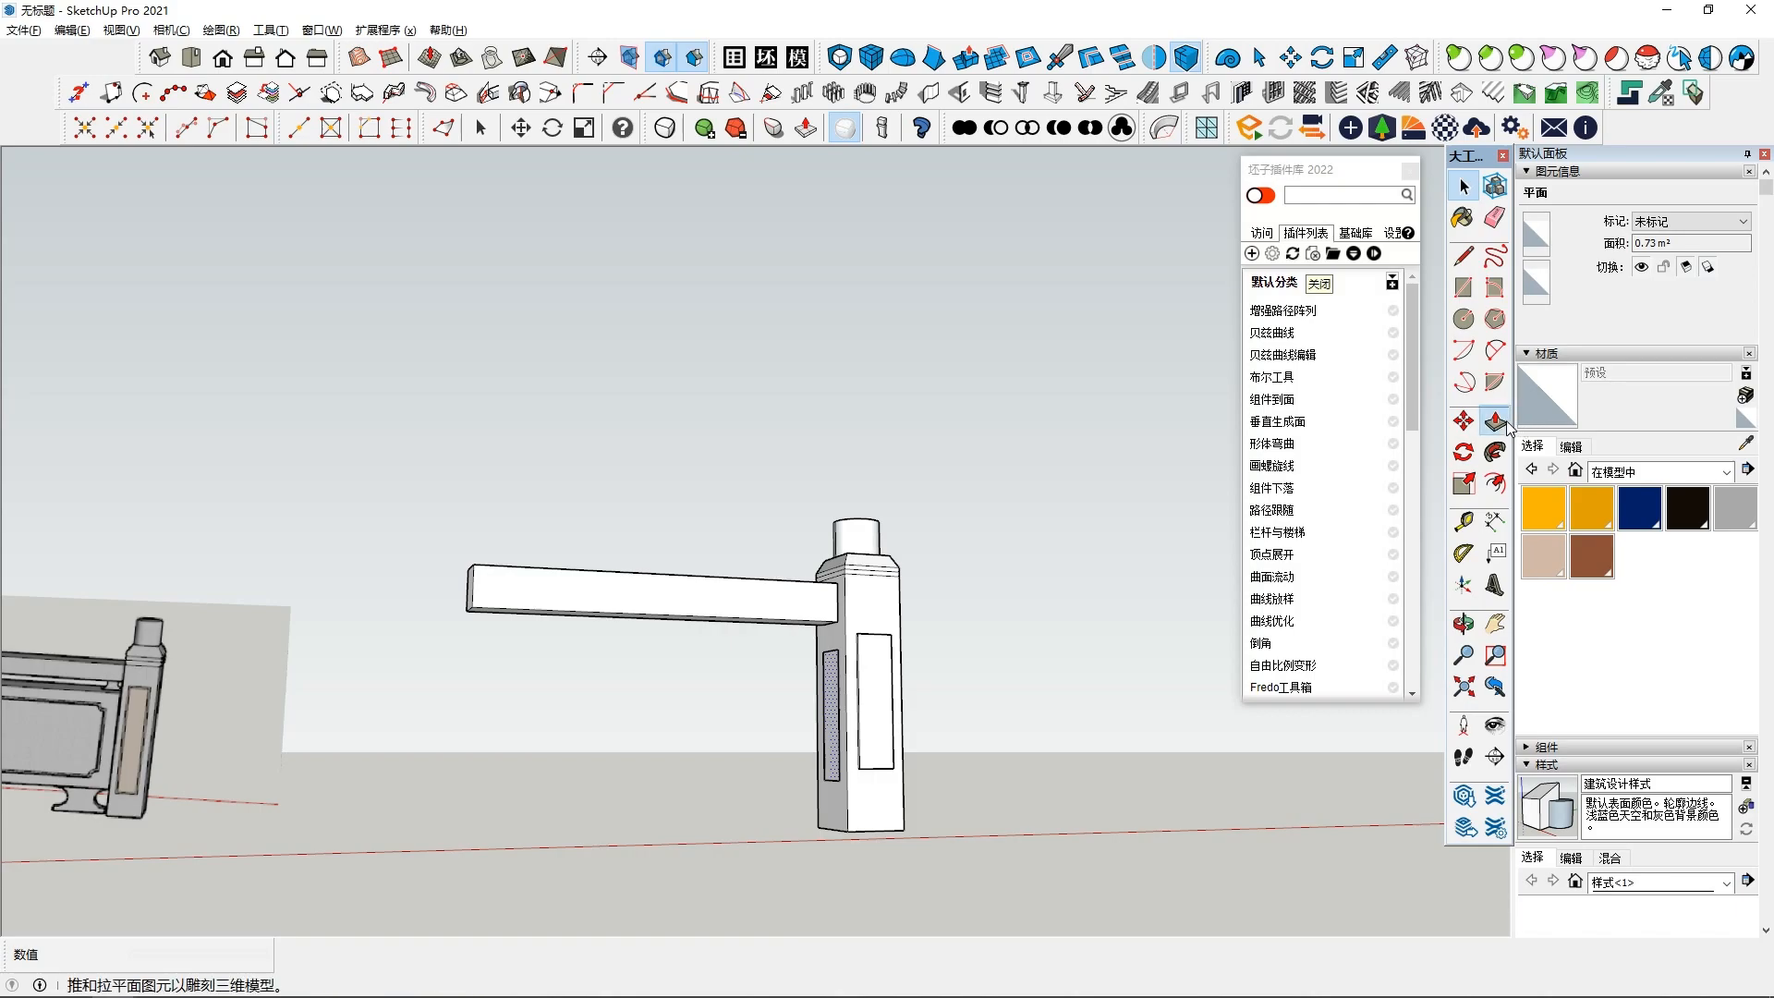
click(471, 610)
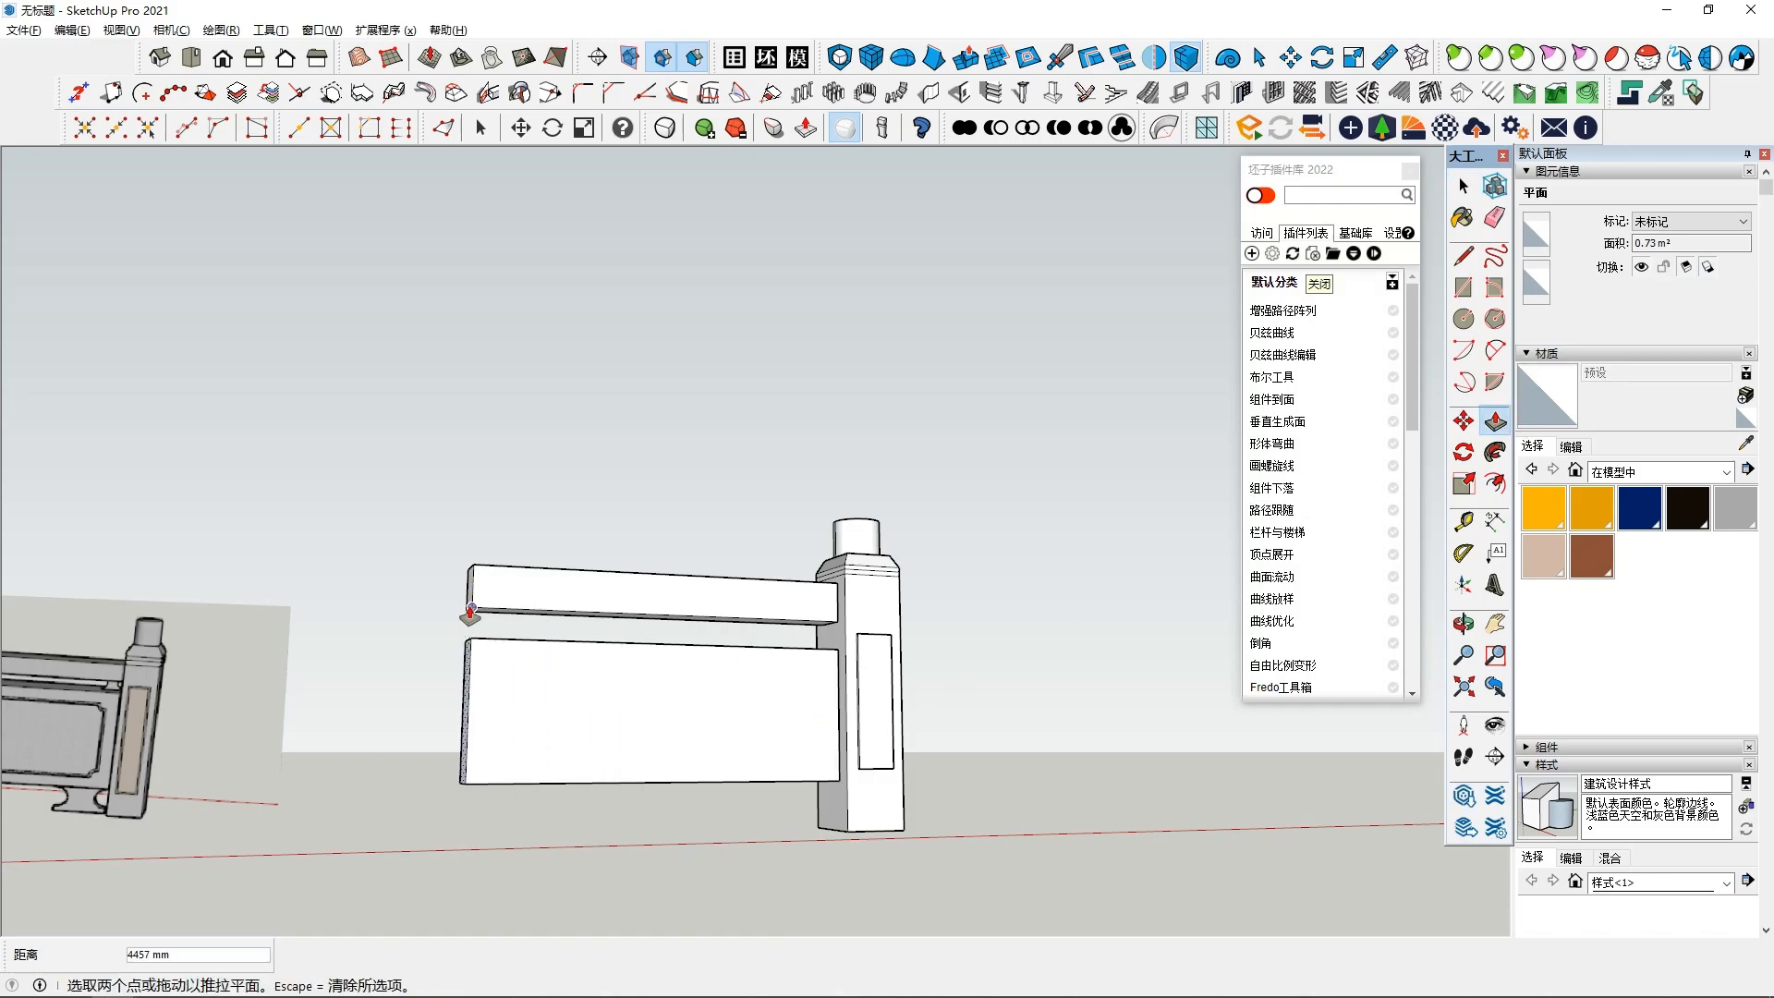
Select all the connected geometry of the infill panel and make it a group
key(space)
triple_click(628, 700)
right_click(627, 698)
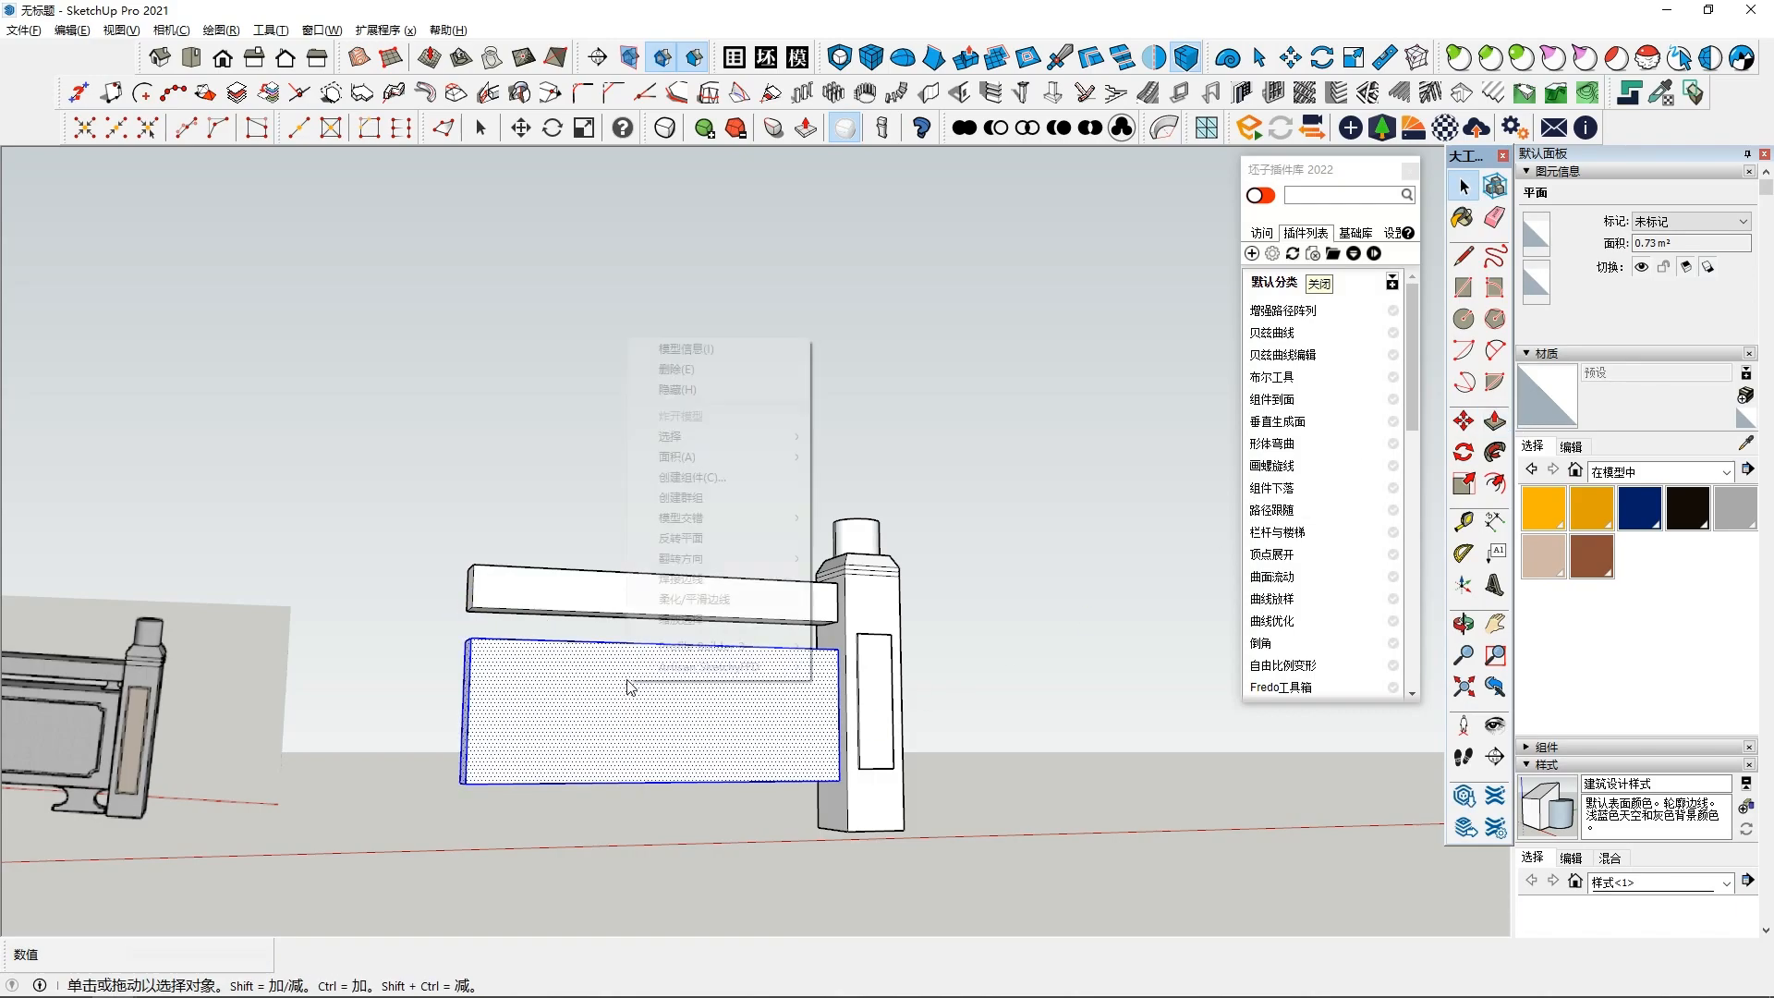
click(762, 499)
Examine the new rail and panel from several angles and compare them with the reference railing
middle_drag(725, 527, 725, 562)
scroll(724, 562, up, 3)
middle_drag(591, 739, 938, 642)
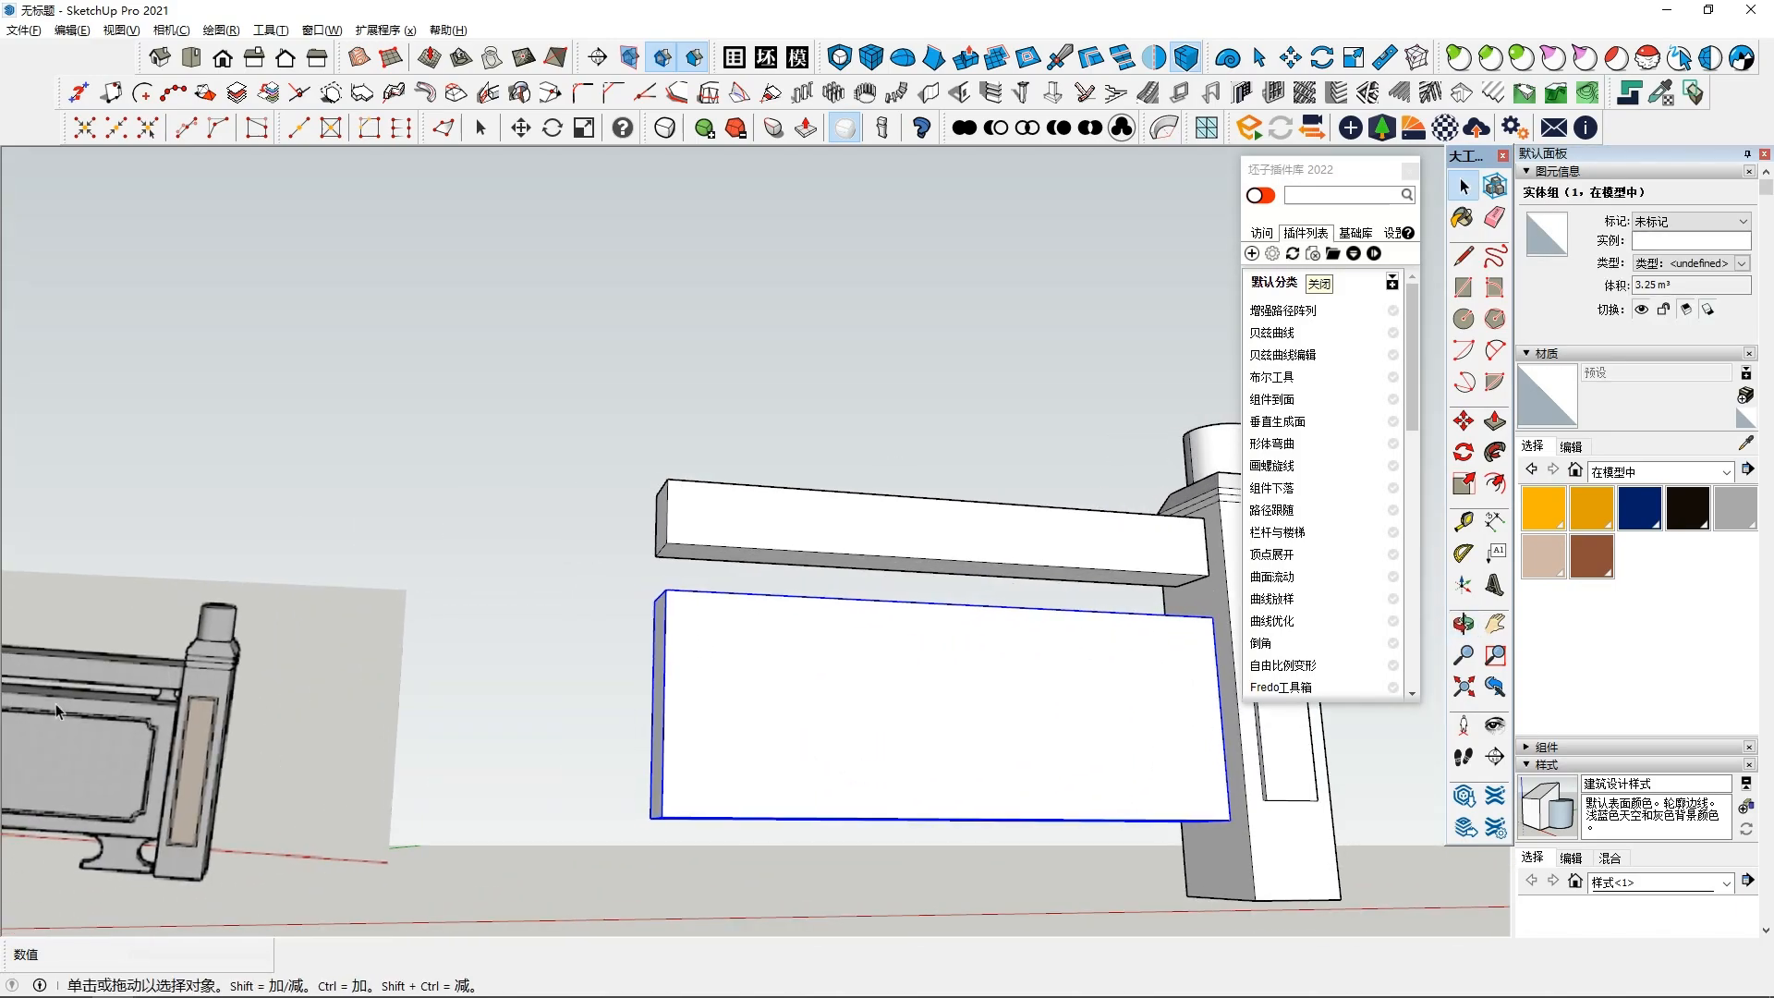
middle_drag(802, 693, 689, 685)
scroll(690, 682, up, 2)
middle_drag(818, 637, 729, 716)
middle_drag(598, 641, 535, 780)
scroll(535, 780, down, 2)
shift+middle_drag(287, 822, 629, 644)
middle_drag(793, 662, 730, 730)
double_click(728, 728)
click(688, 695)
click(915, 761)
click(638, 685)
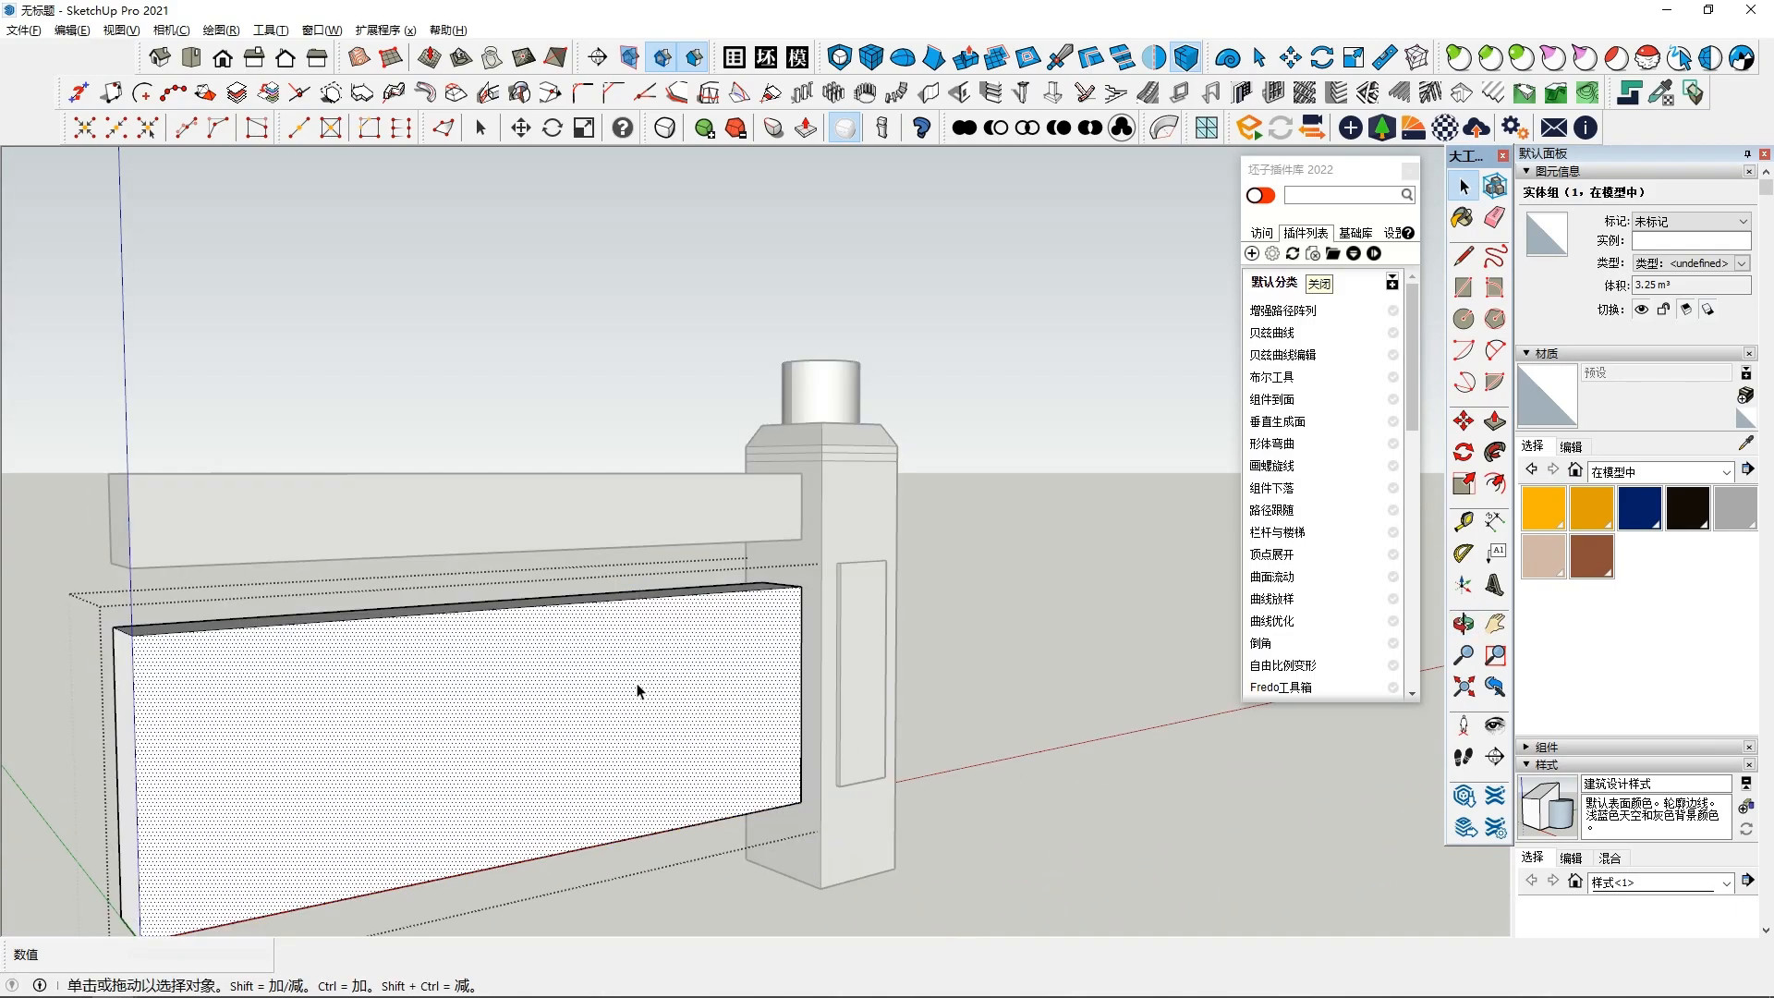
click(1152, 737)
Scale the infill panel group thinner across its depth, keeping its length and height
click(1464, 483)
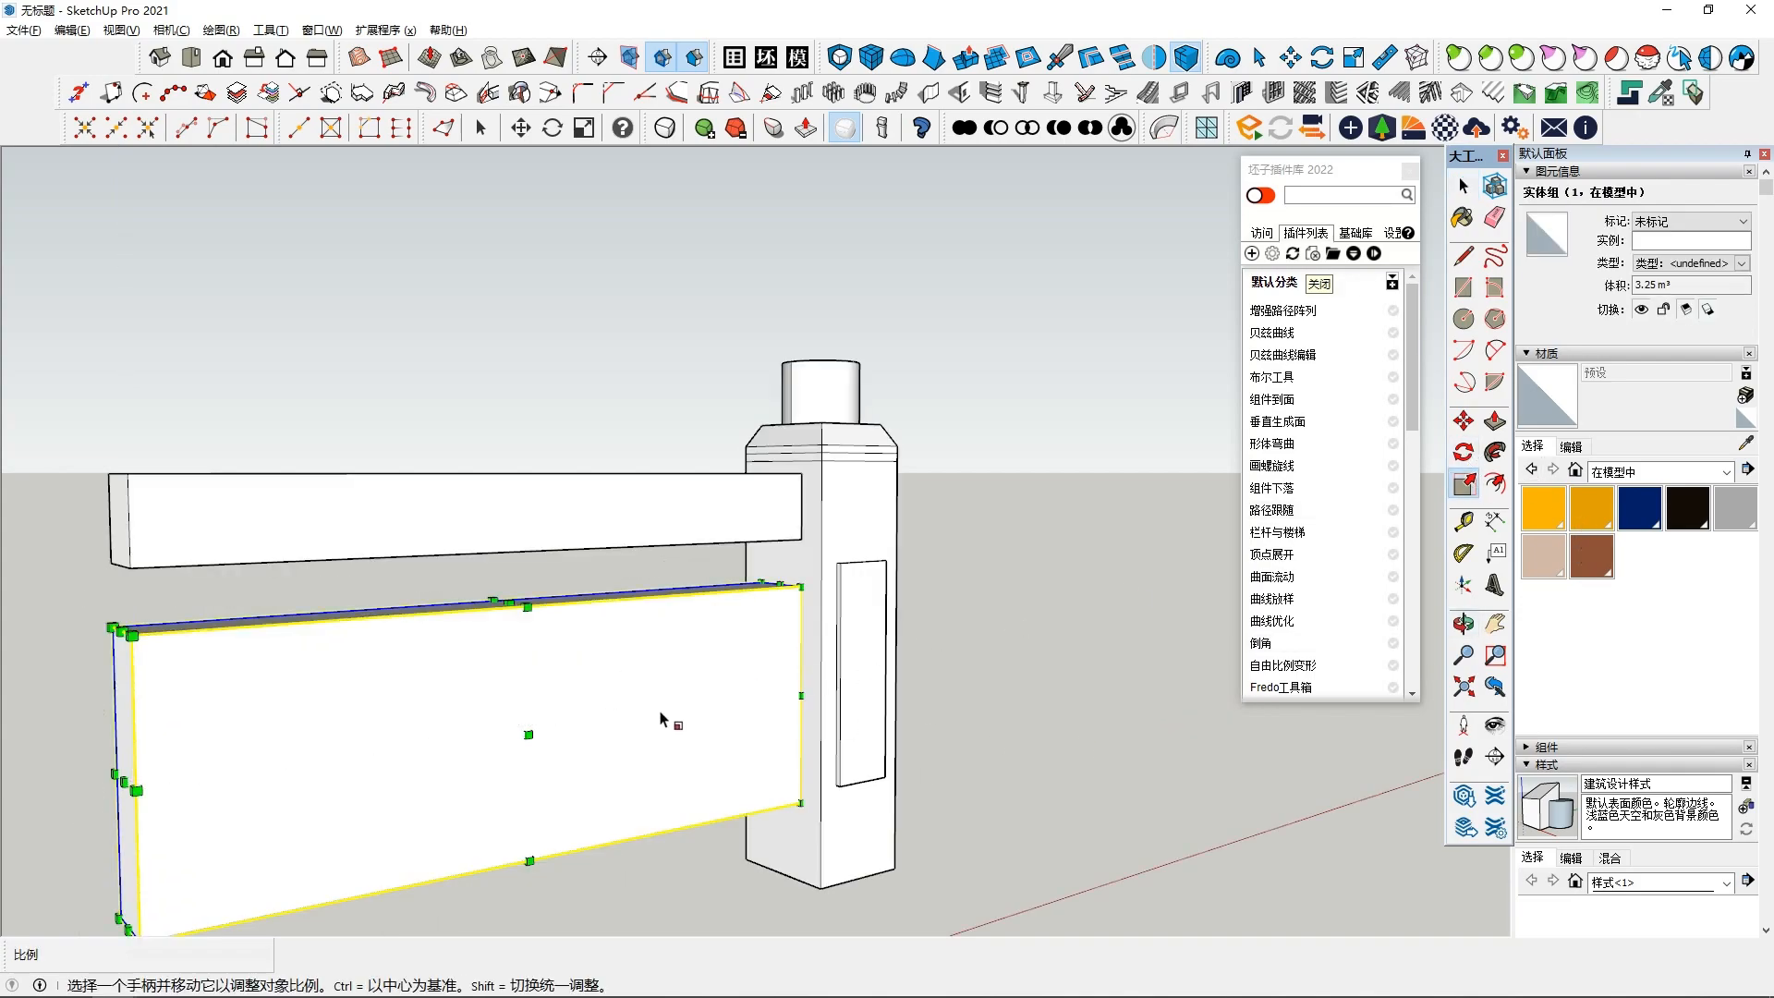
drag(529, 735, 516, 730)
middle_drag(585, 737, 508, 716)
Draw a small rectangle filling the gap between the panel's top edge and the rail's underside, near the post
scroll(823, 528, up, 2)
scroll(825, 529, up, 2)
click(1471, 291)
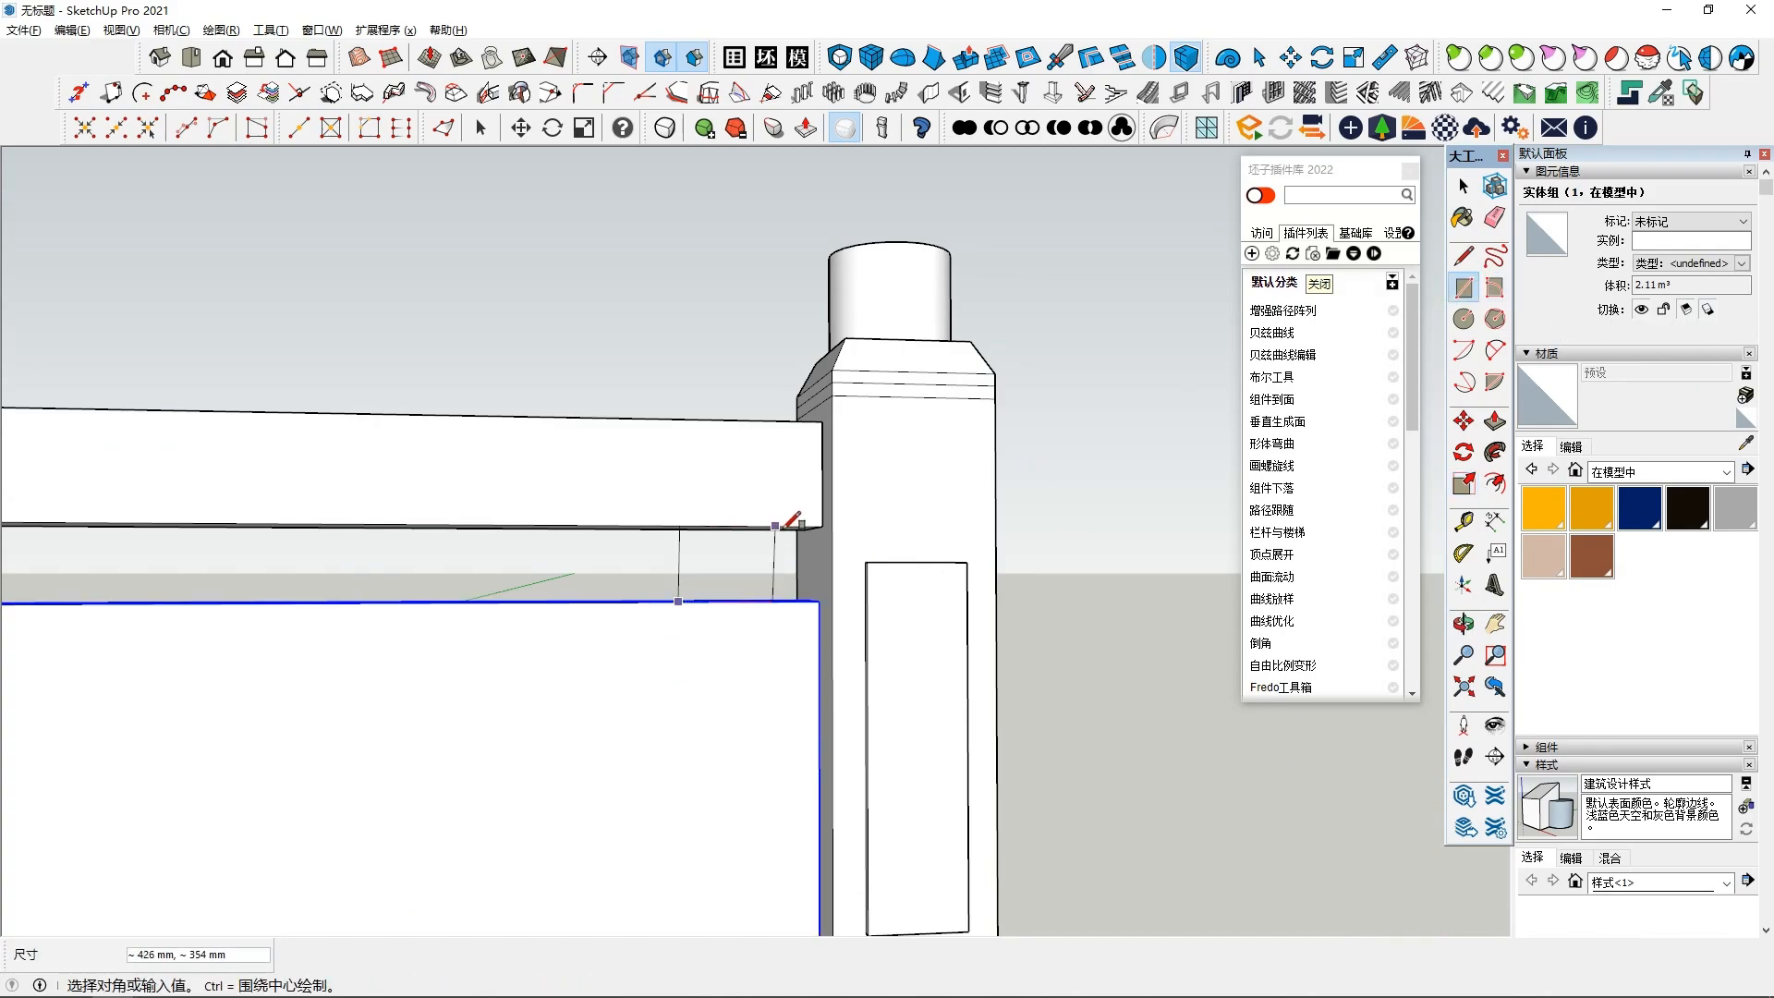
middle_drag(787, 529, 766, 571)
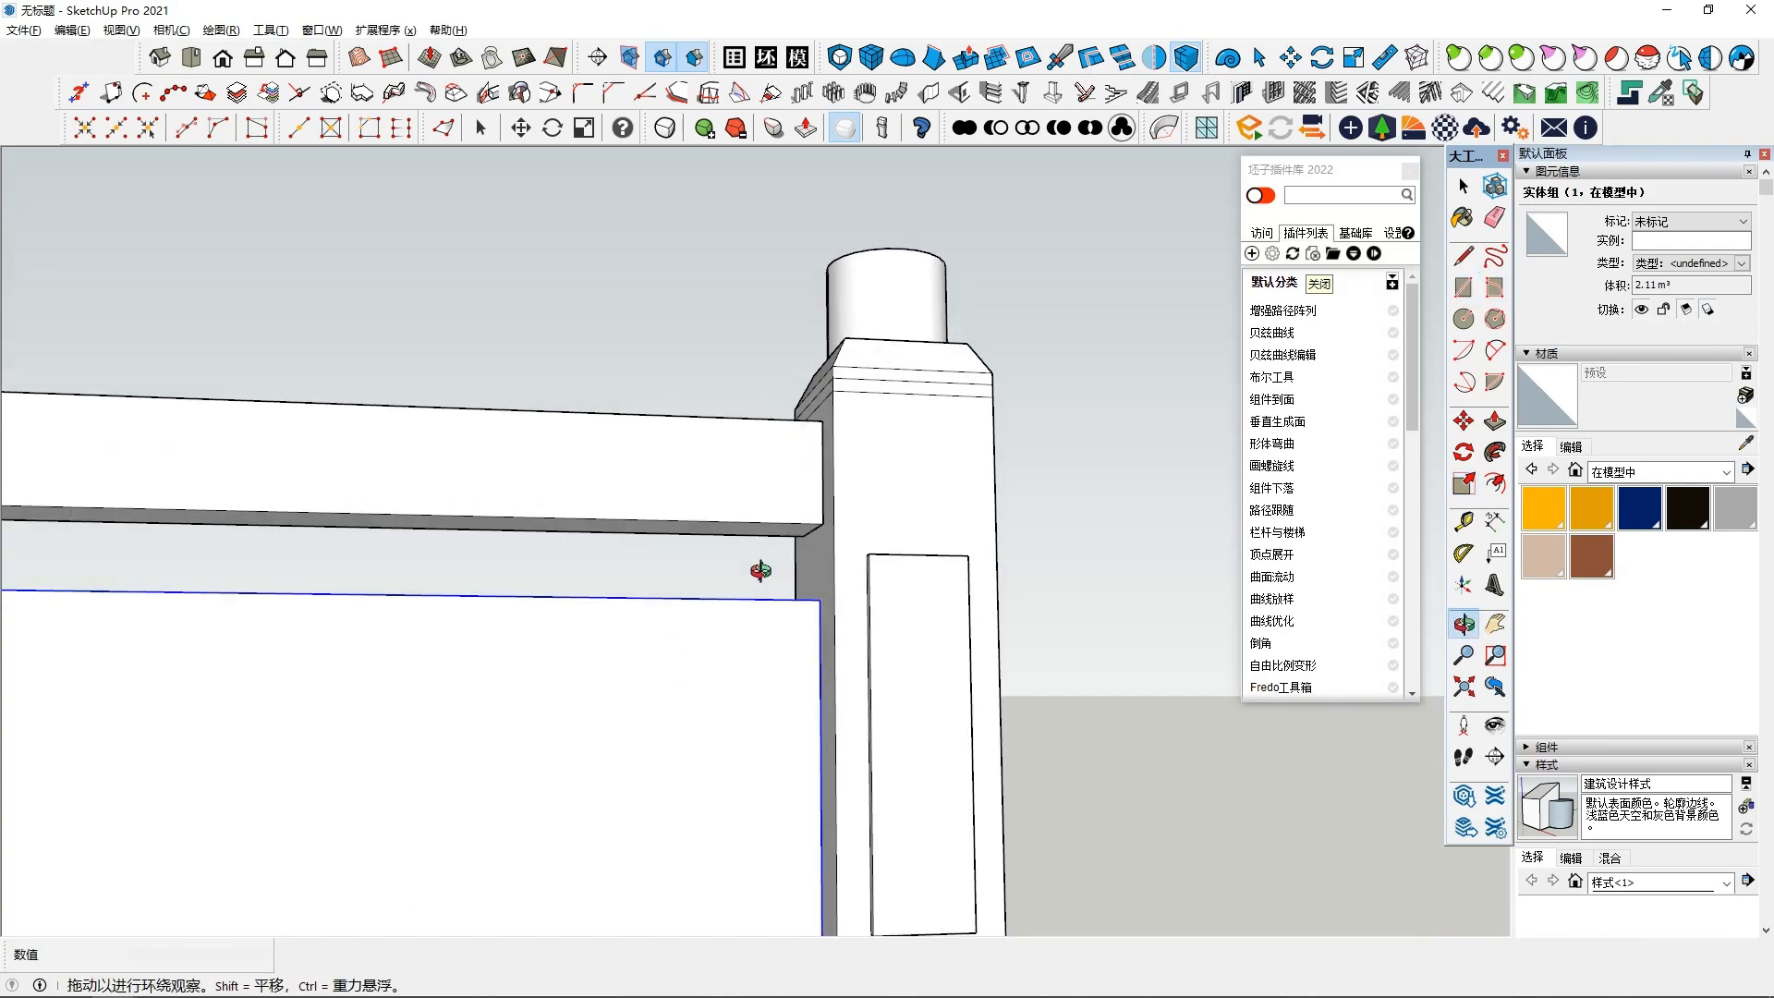
click(790, 527)
middle_drag(790, 527, 673, 632)
key(space)
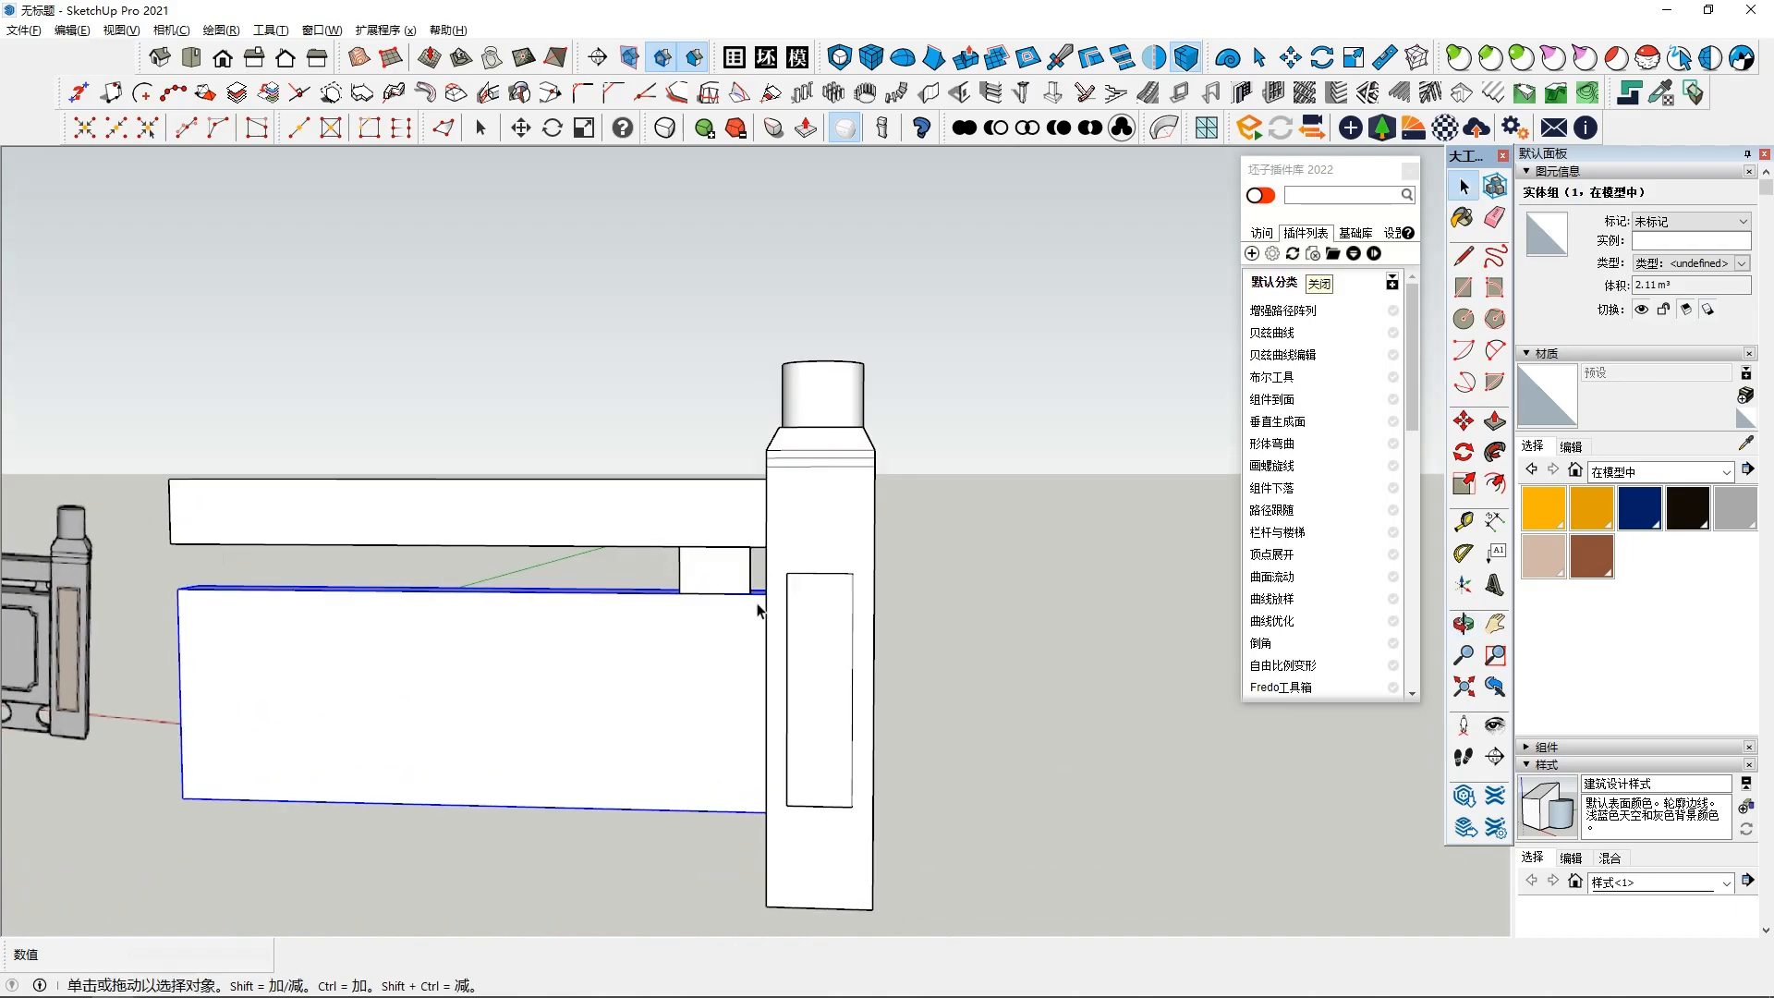
Draw two inward-curving arcs on the small rectangle, one spanning each of its vertical sides
middle_drag(1108, 518, 720, 637)
click(1495, 349)
scroll(924, 545, up, 5)
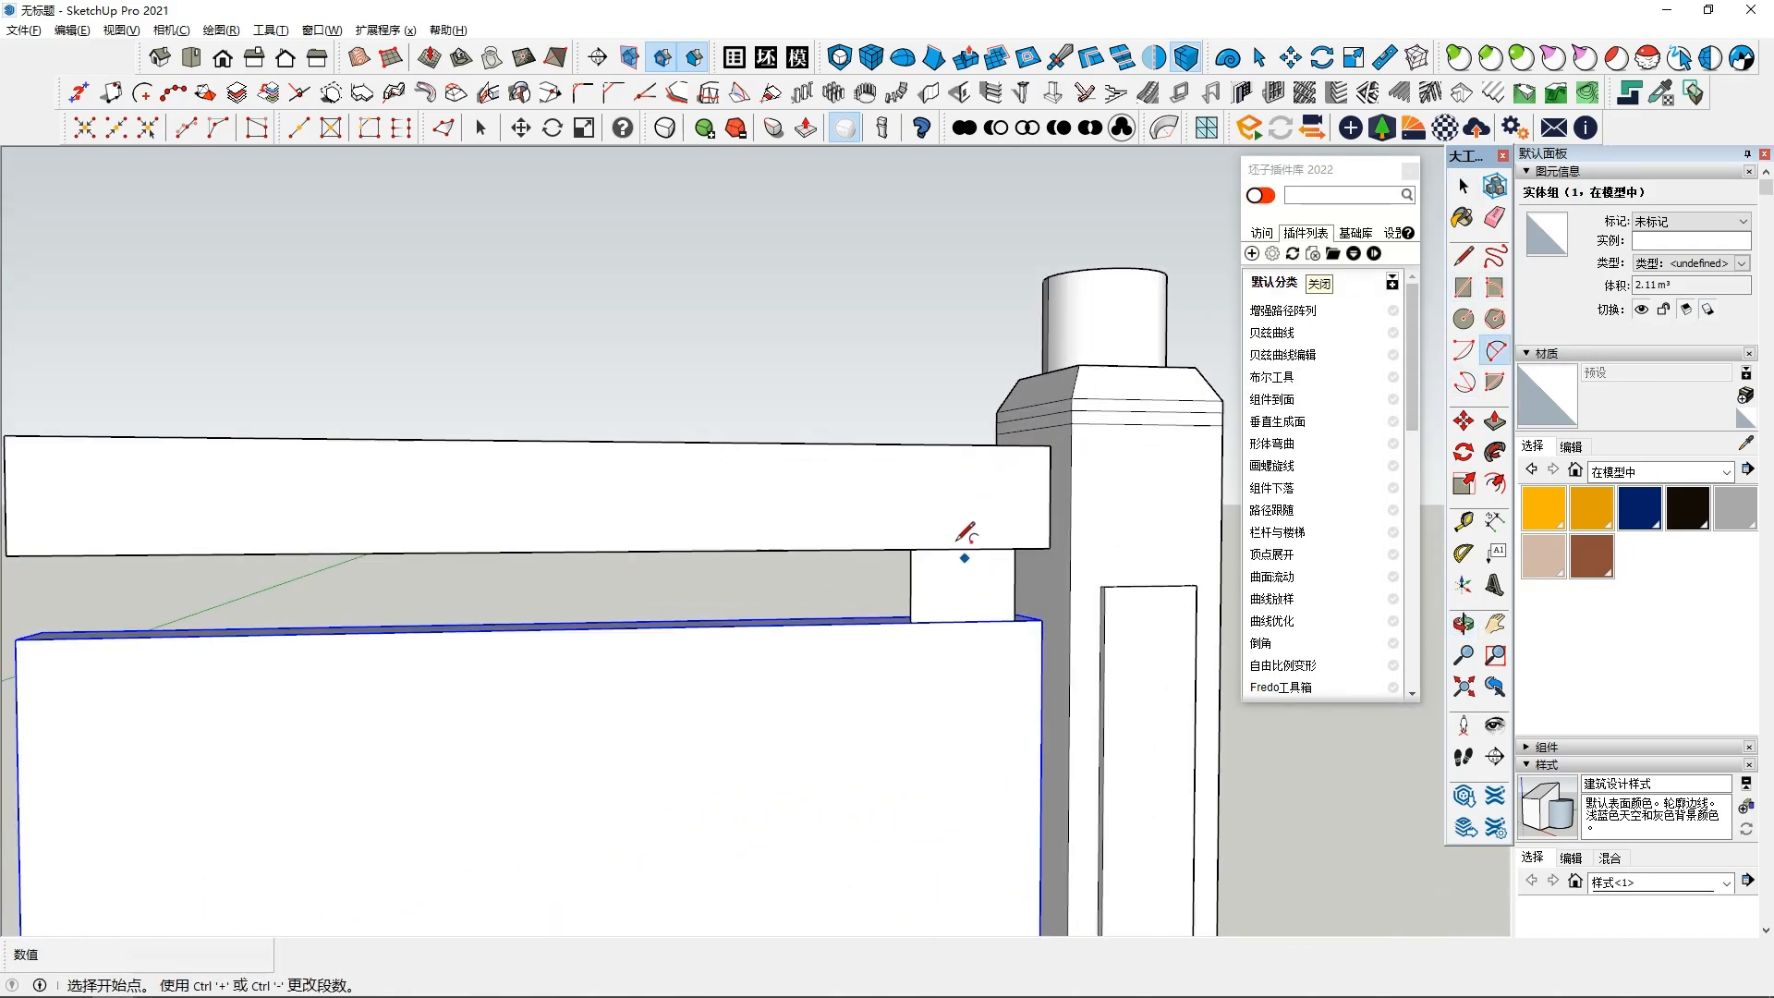
middle_drag(911, 542, 1093, 495)
click(905, 531)
click(936, 607)
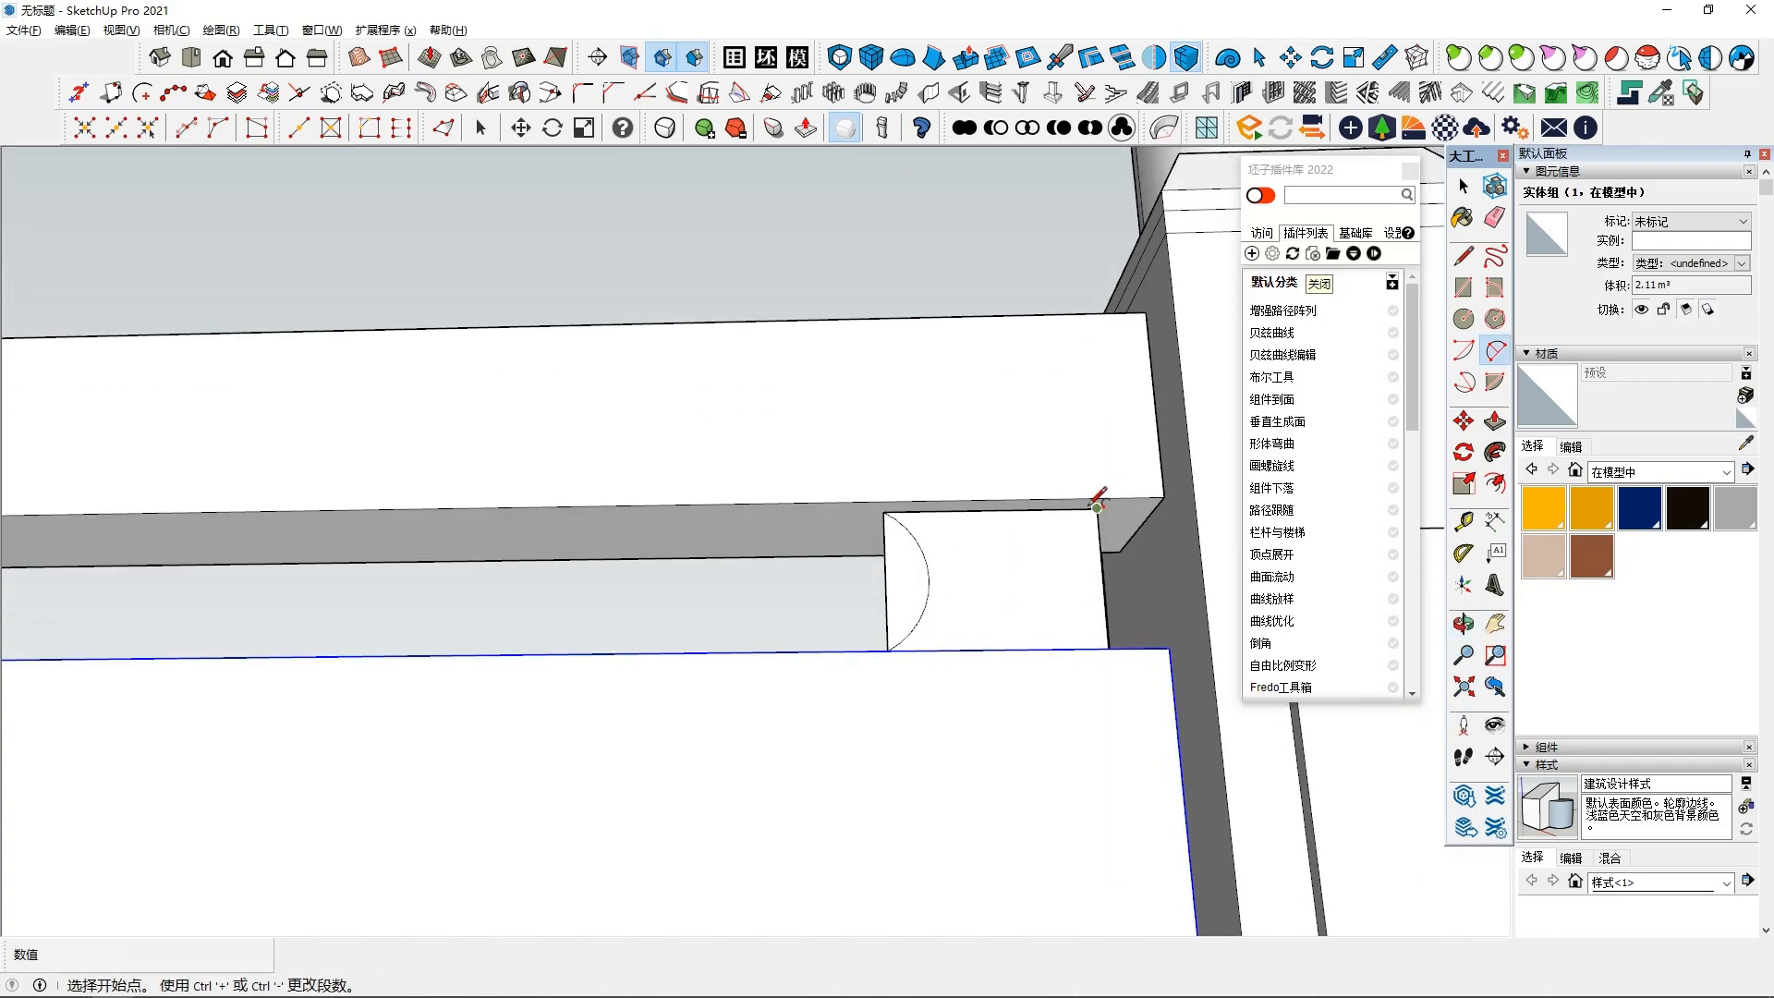
click(1110, 647)
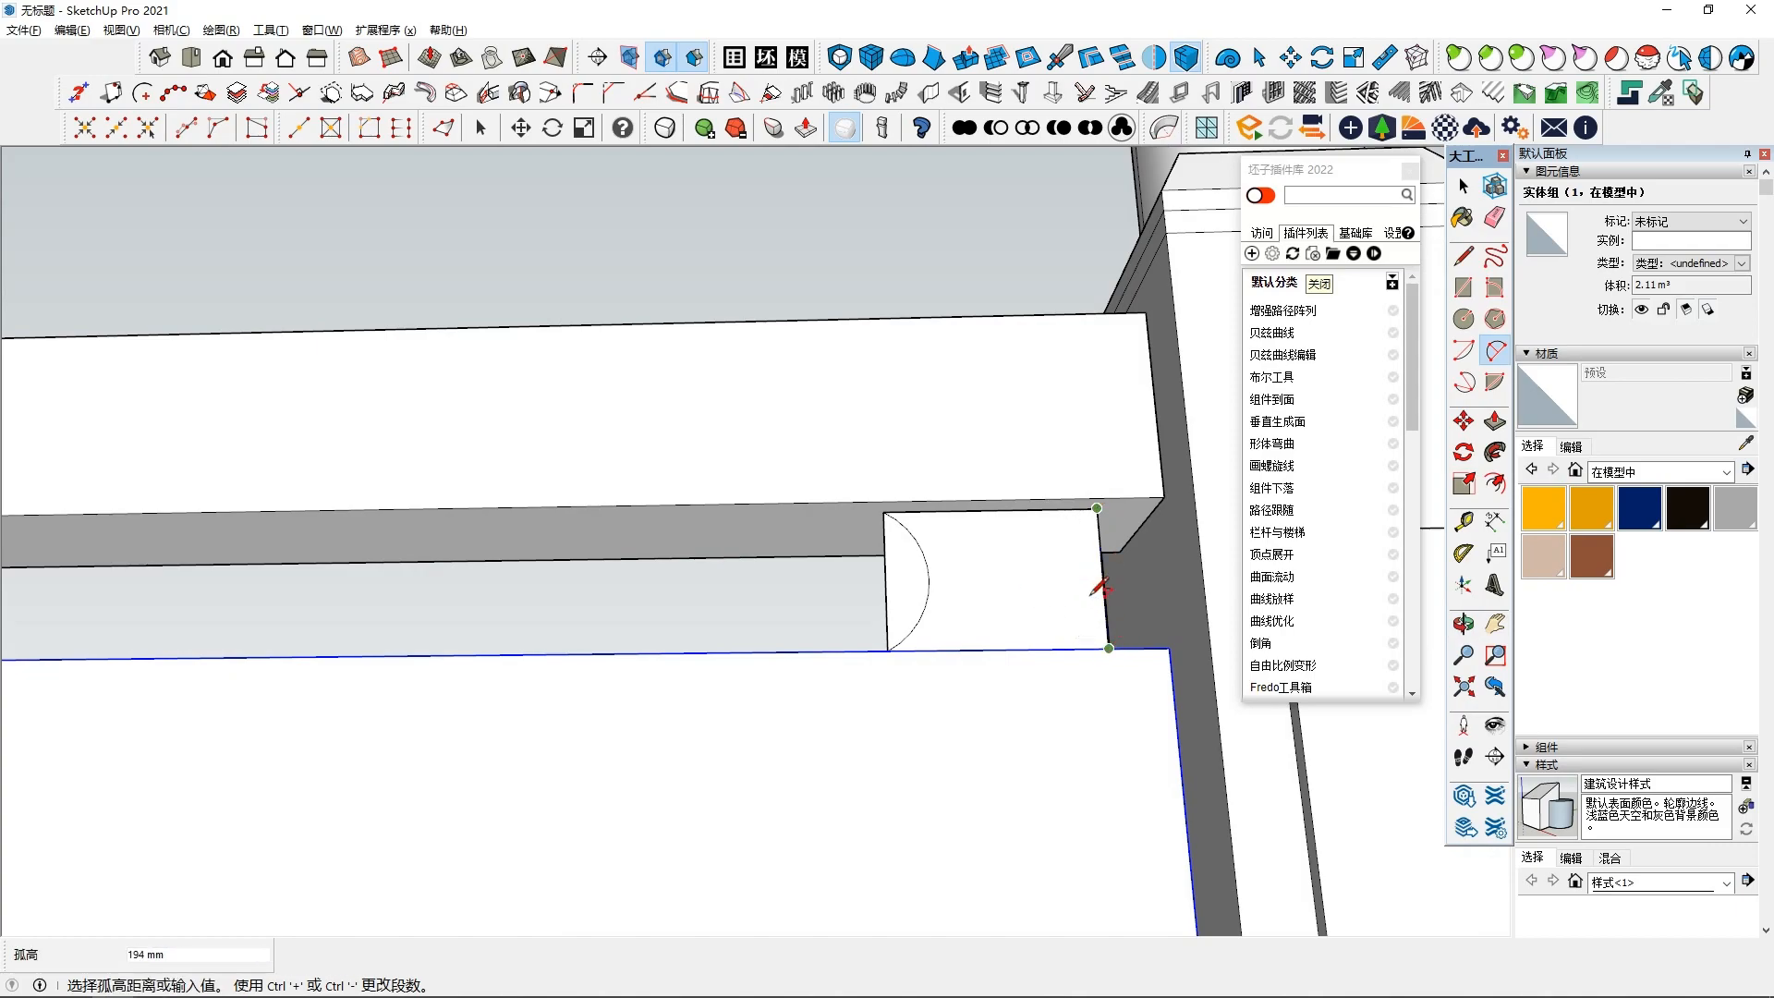
click(1067, 581)
key(space)
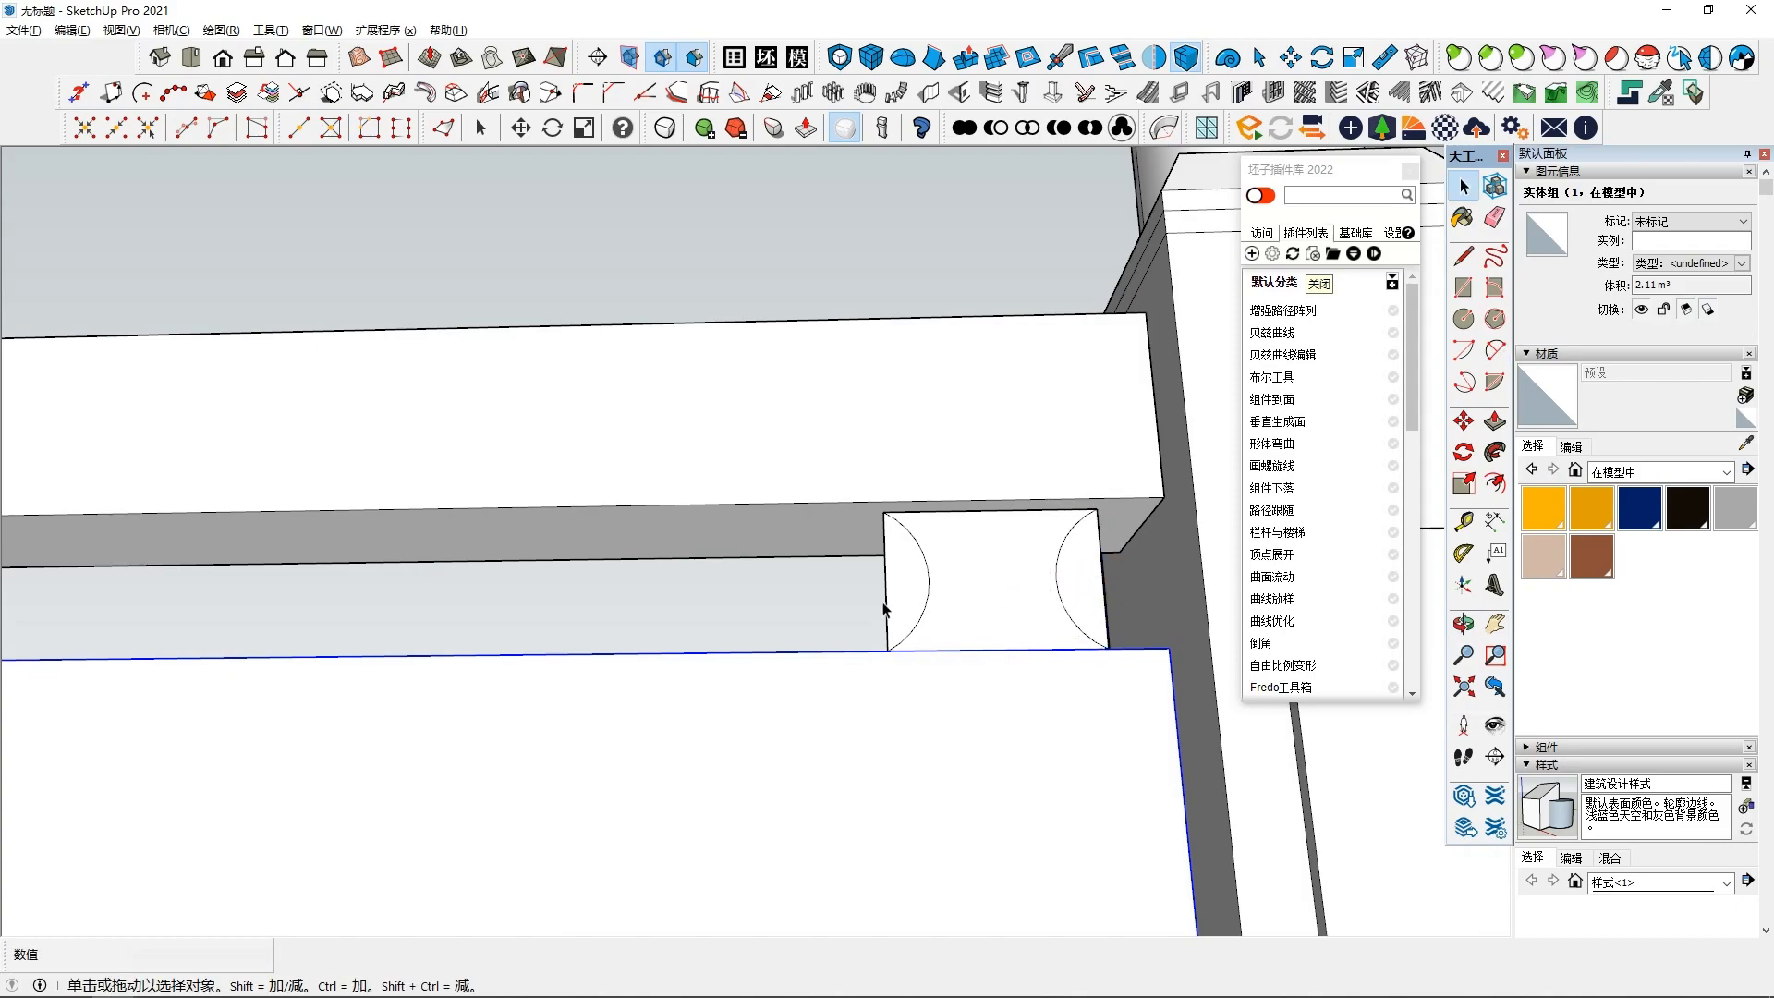
Delete the leftover pieces outside the arcs so only the concave-sided profile remains
middle_drag(951, 693, 1111, 518)
click(953, 605)
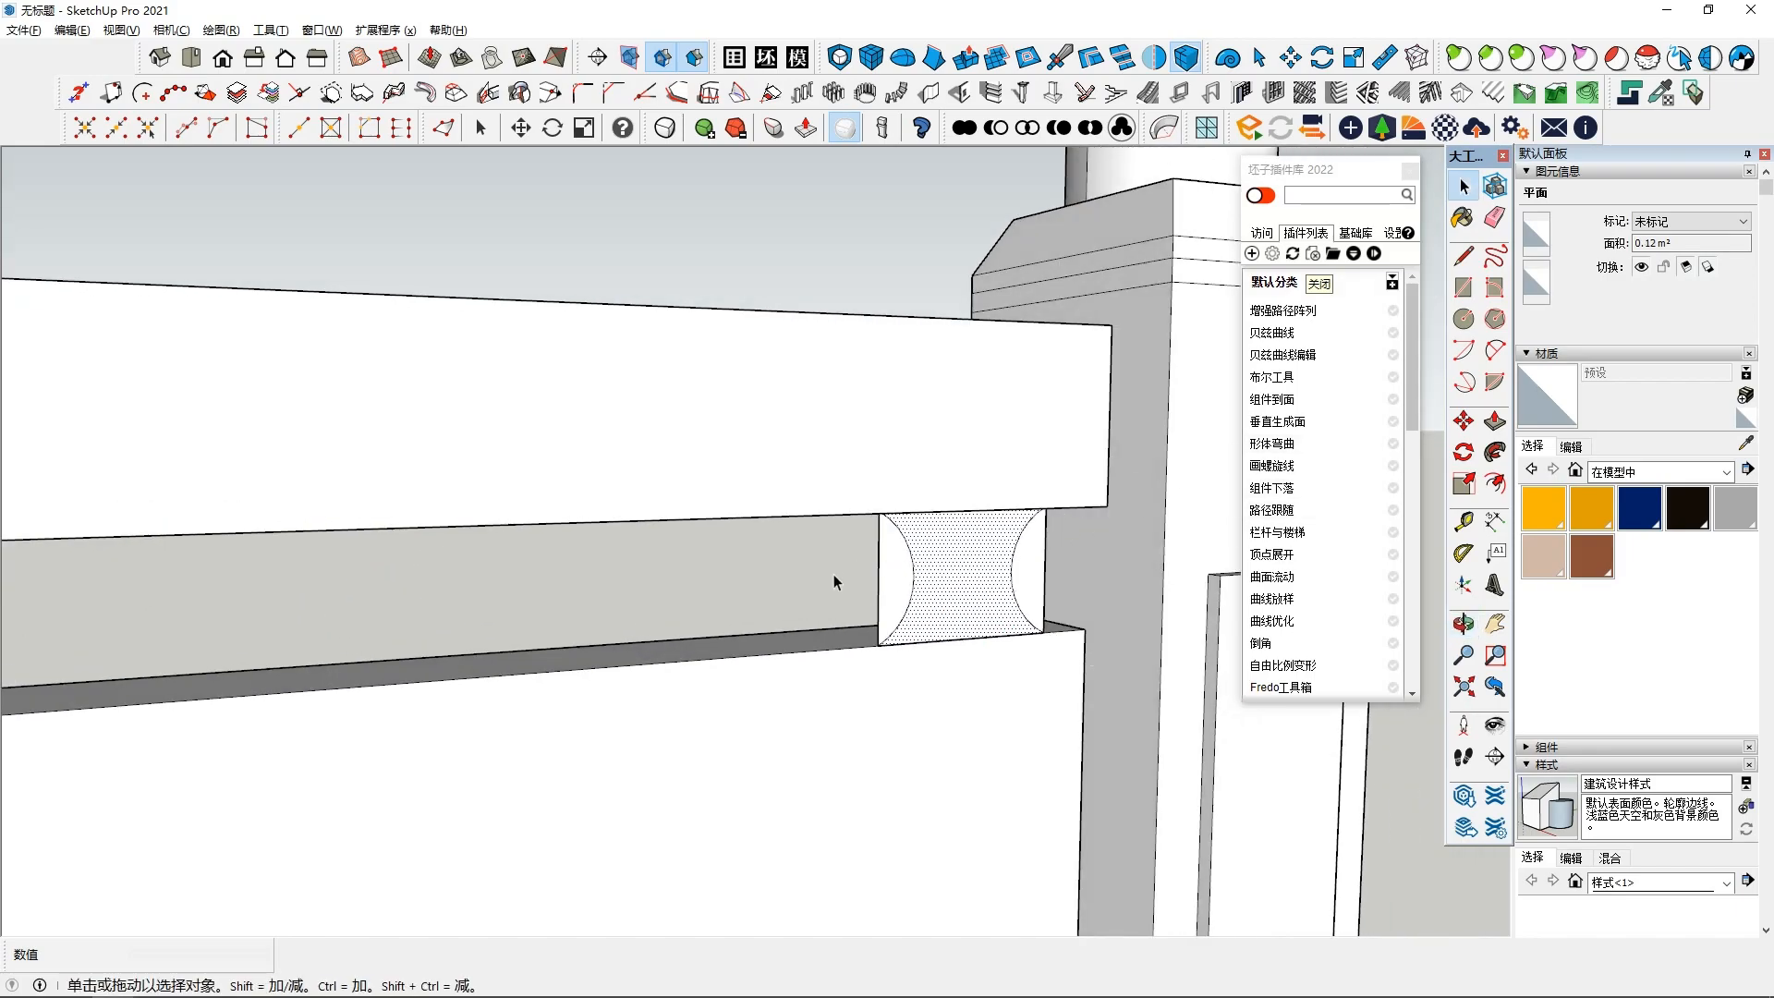
key(Delete)
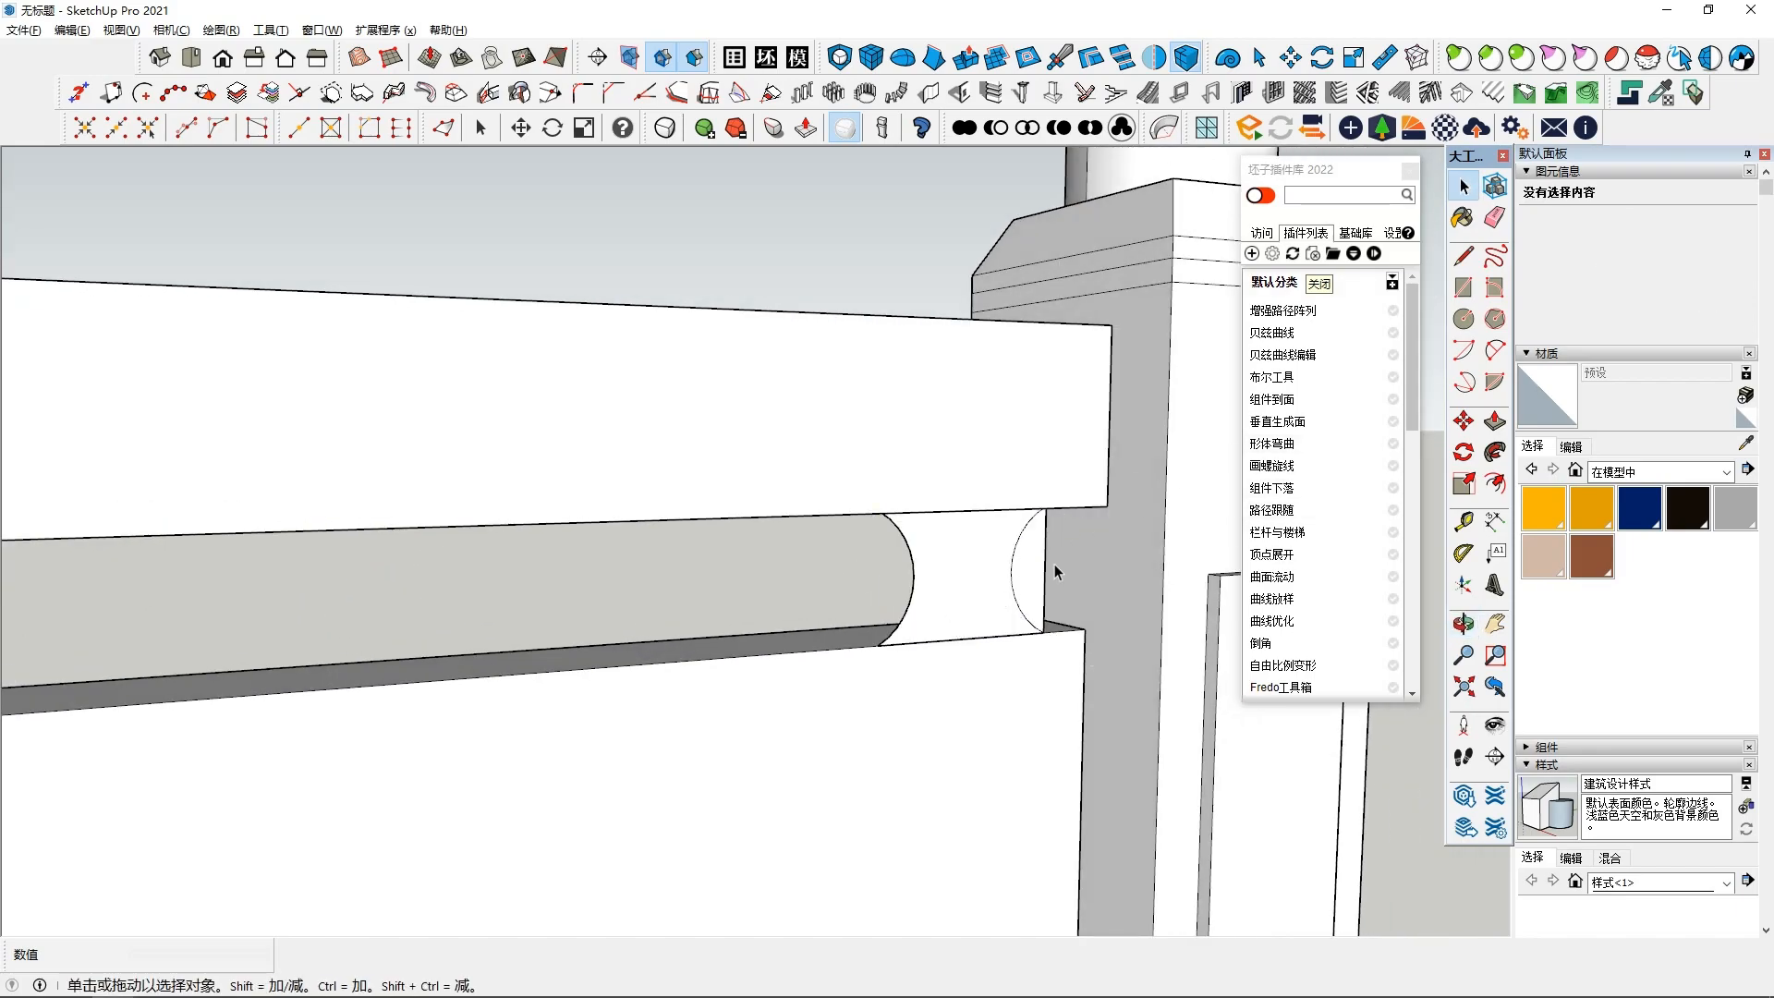
Push/Pull the concave-sided profile into a solid spacer block between the rail and the panel
click(1494, 421)
double_click(963, 592)
middle_drag(752, 631, 753, 657)
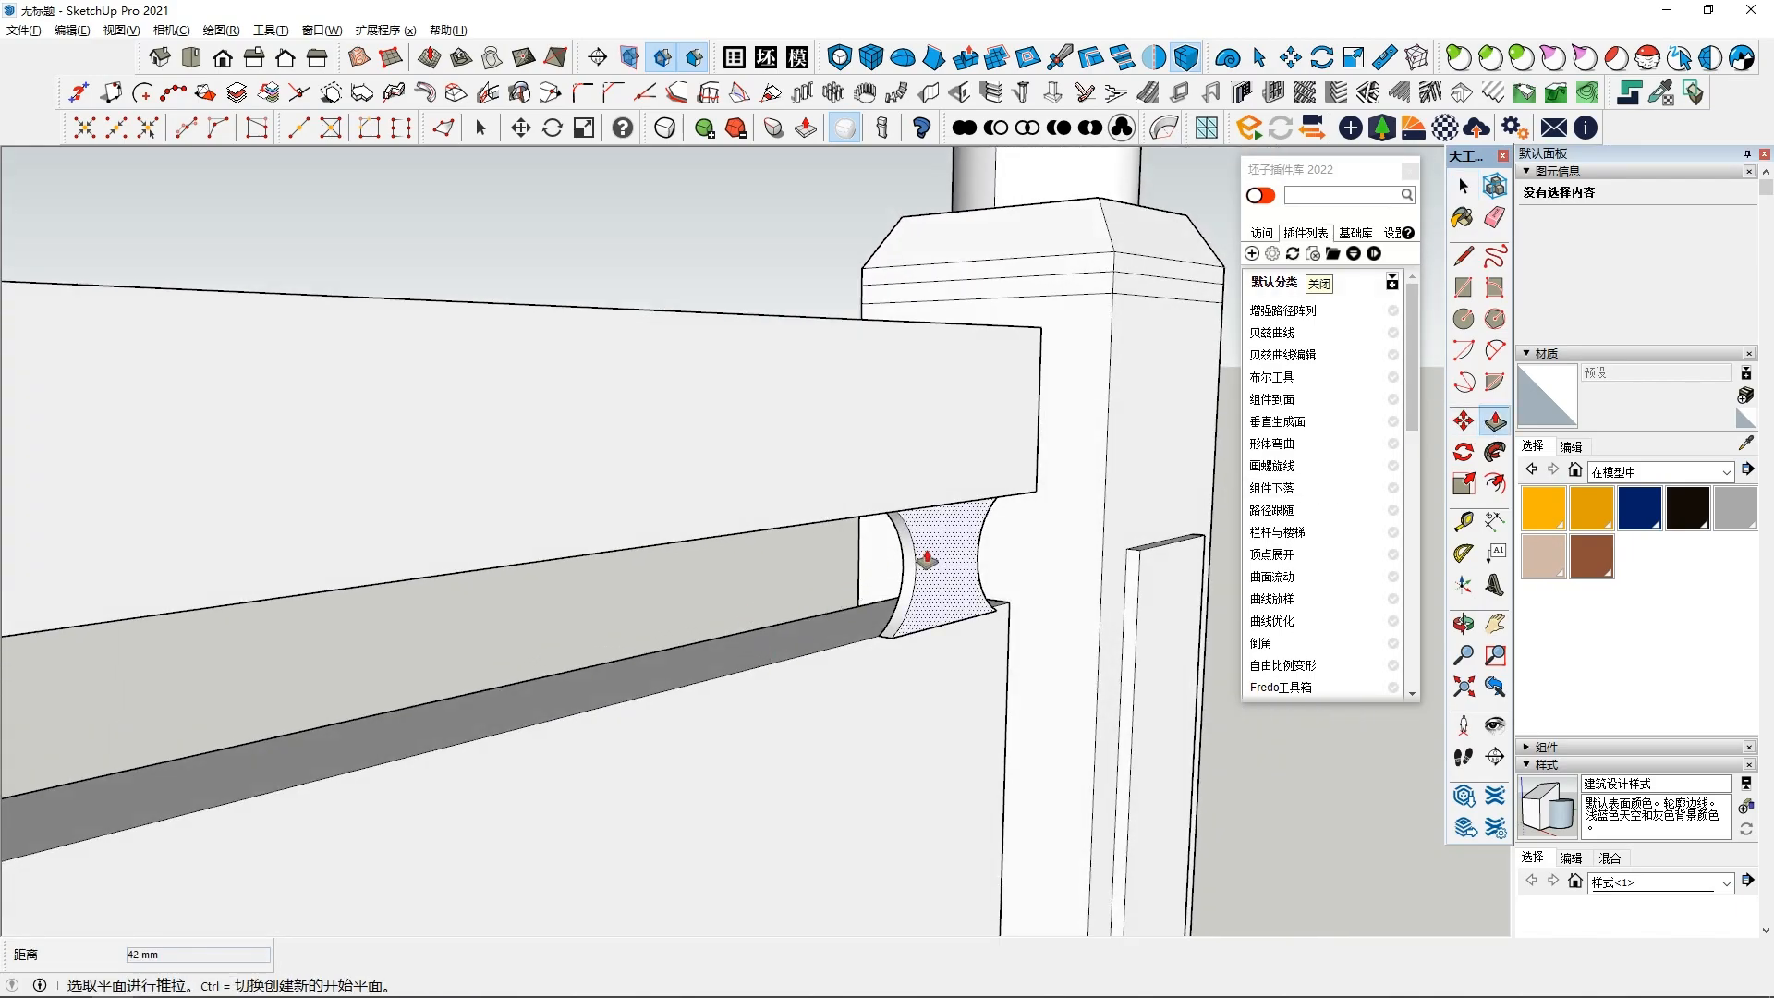
click(719, 643)
middle_drag(719, 643, 890, 591)
Select all the connected geometry of the spacer block and make it a group
key(space)
click(890, 591)
right_click(889, 592)
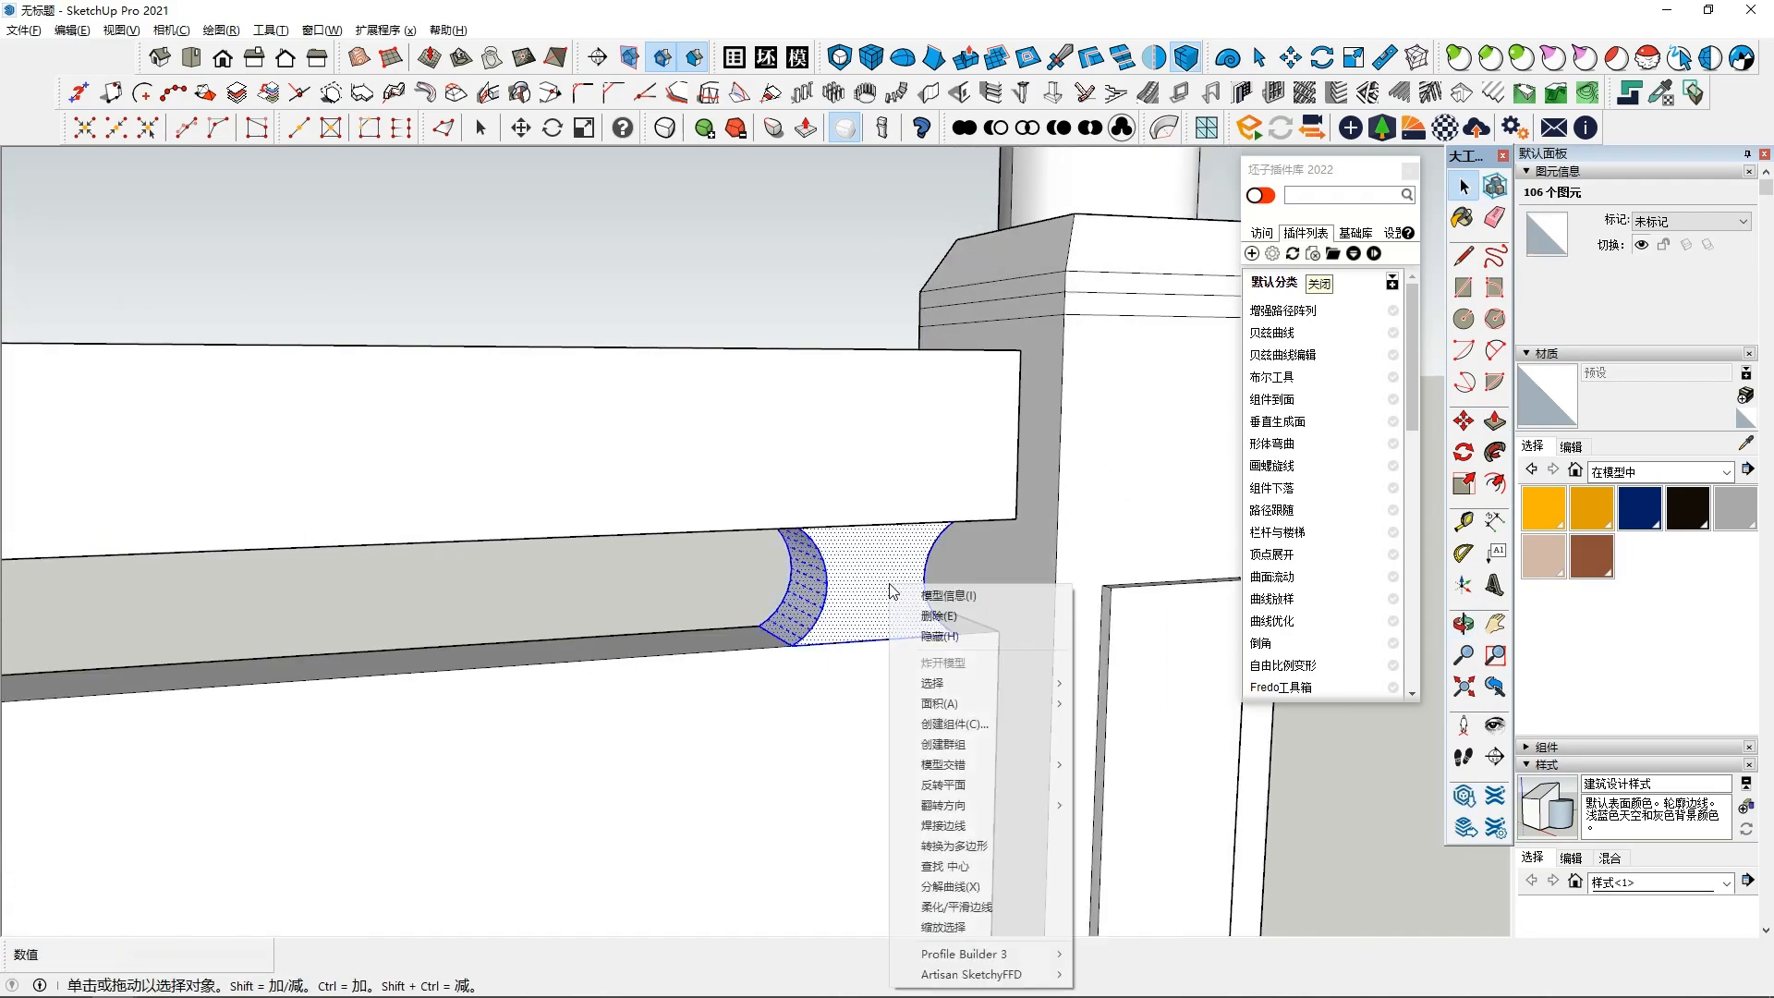
click(945, 744)
Move the spacer block about 139 mm along the panel's top edge to the panel's corner at the post
scroll(843, 619, down, 8)
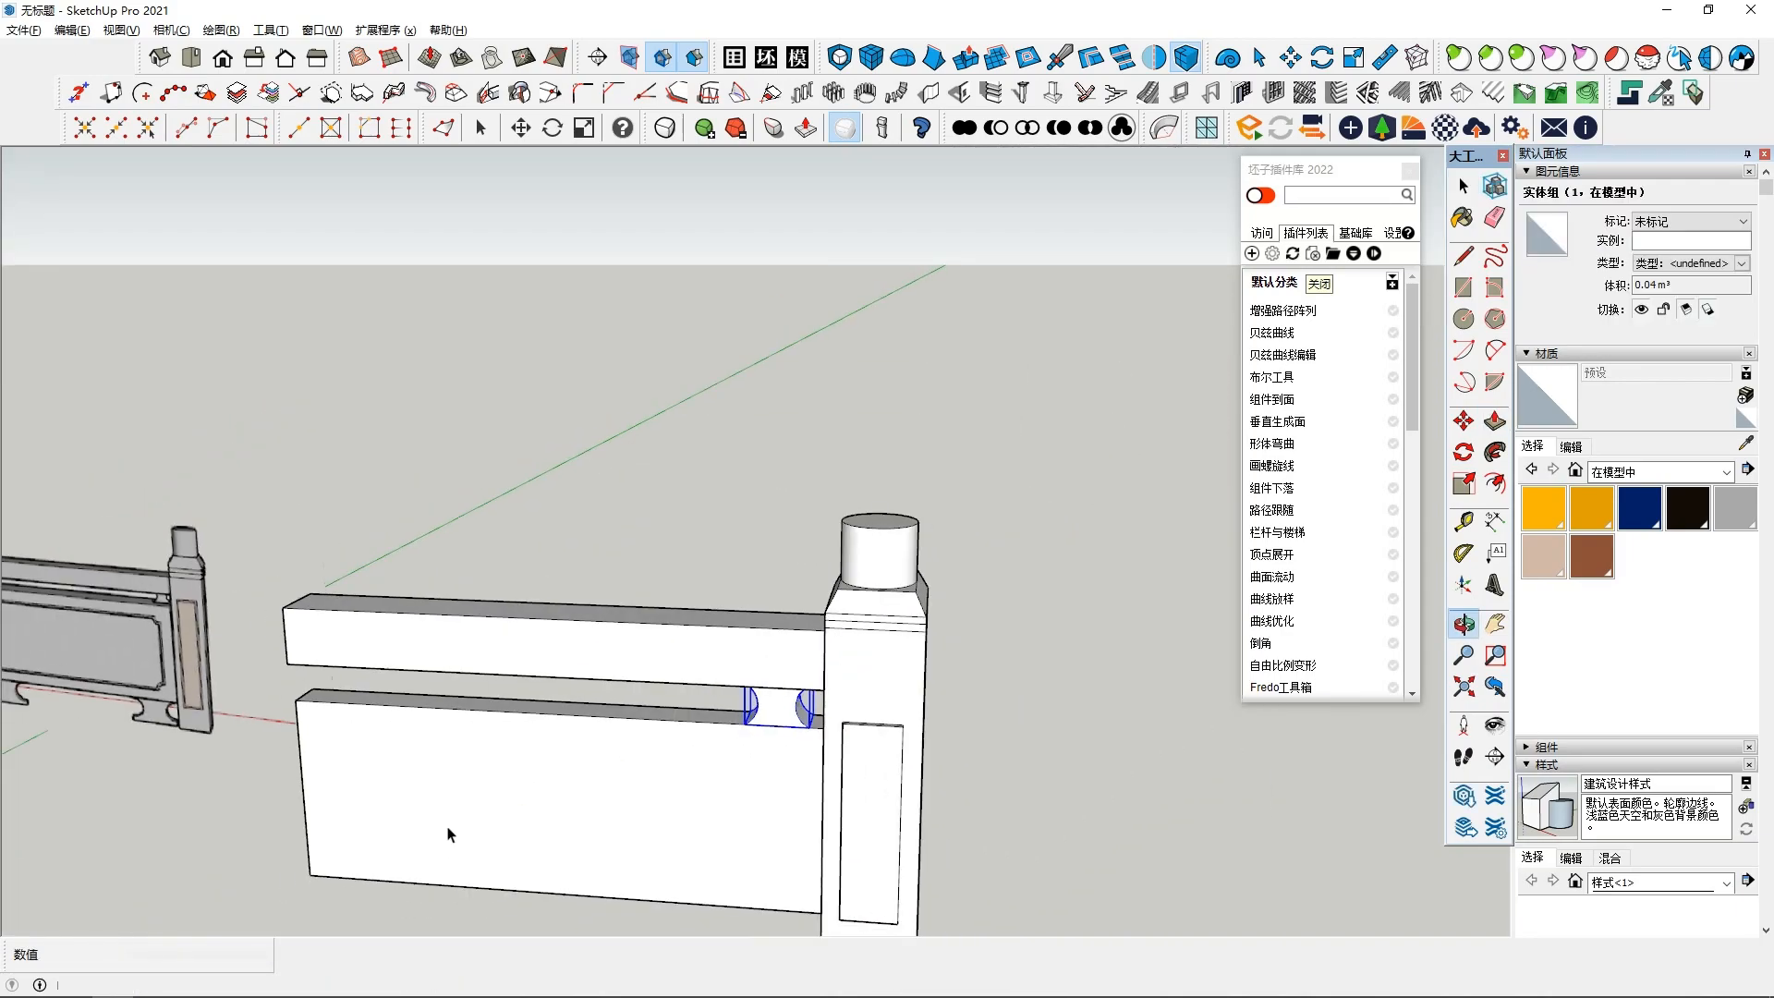
click(1464, 422)
scroll(998, 661, up, 2)
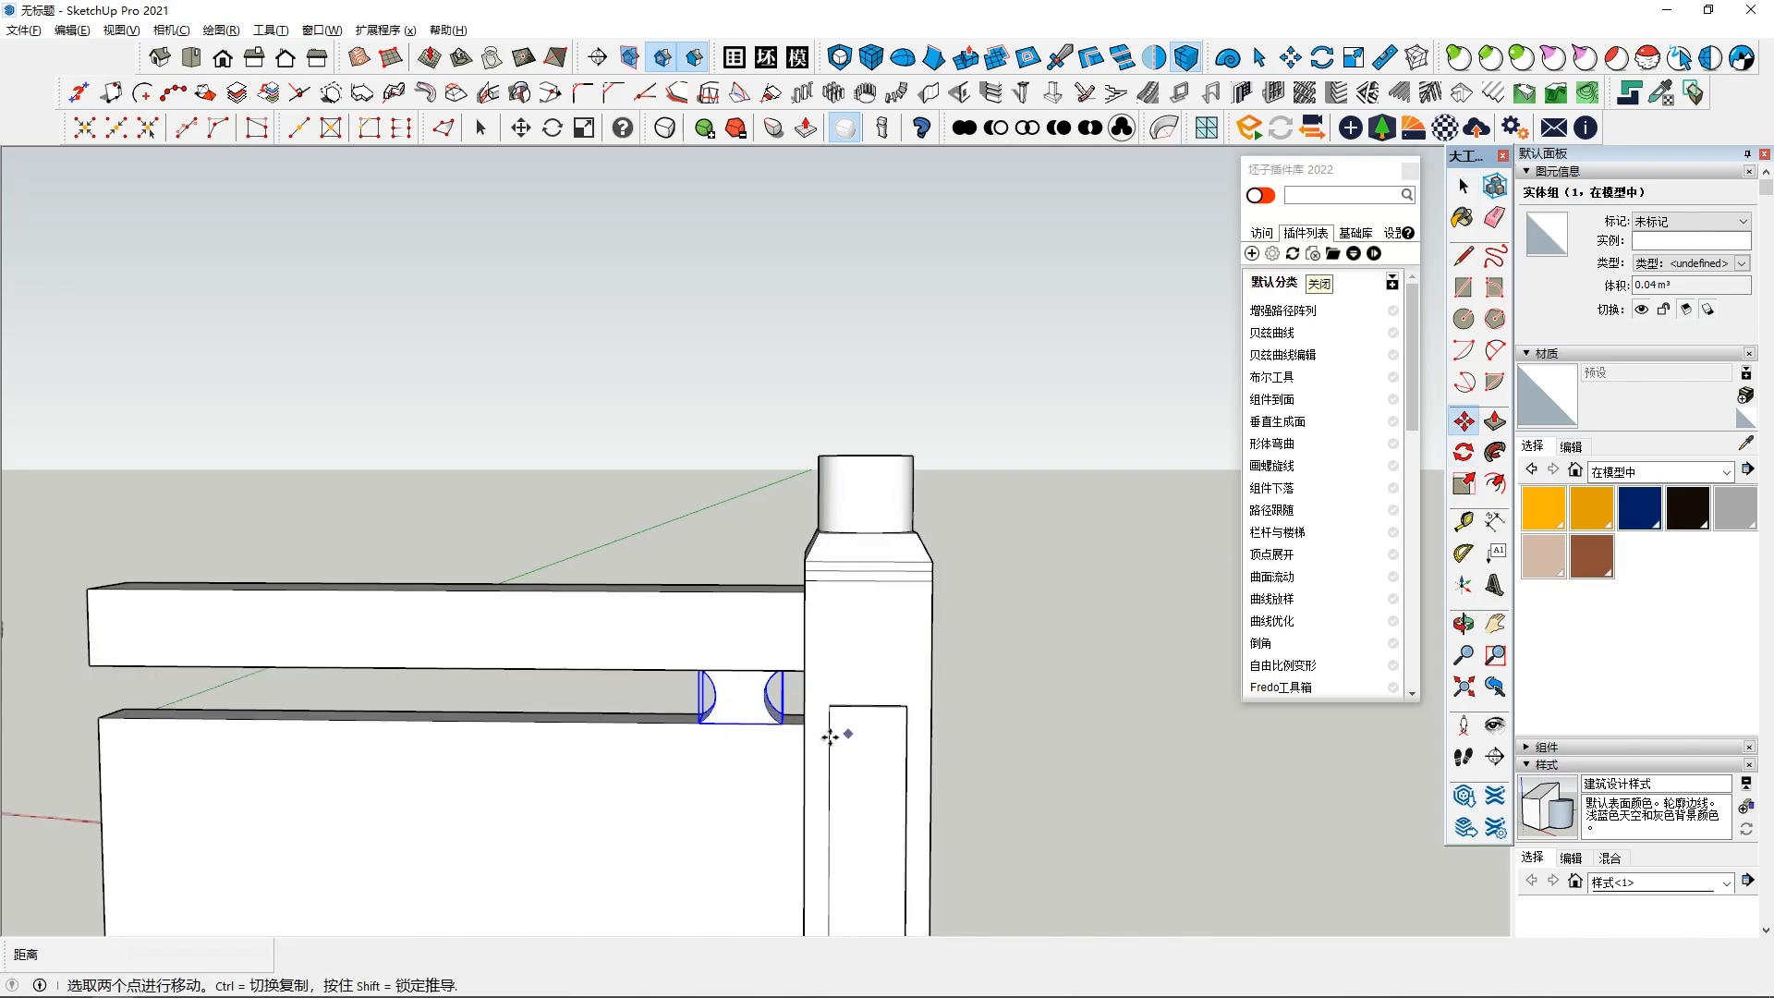
scroll(769, 753, up, 2)
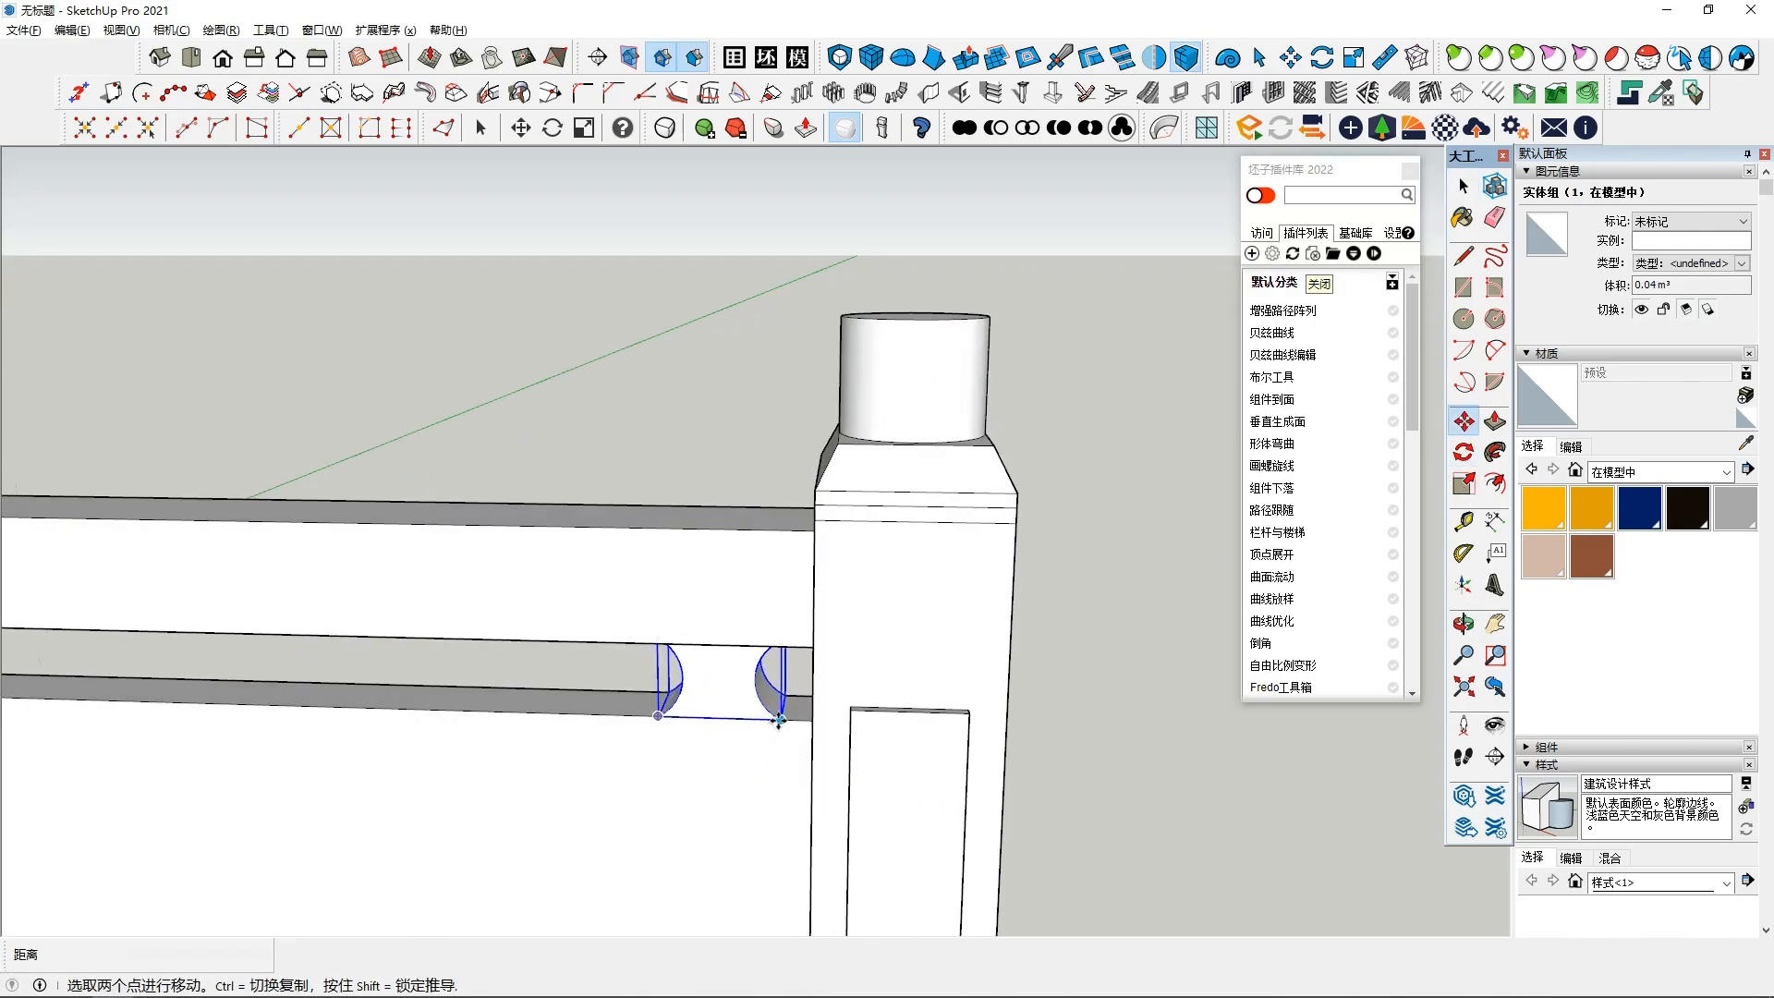
click(778, 719)
middle_drag(769, 720, 794, 720)
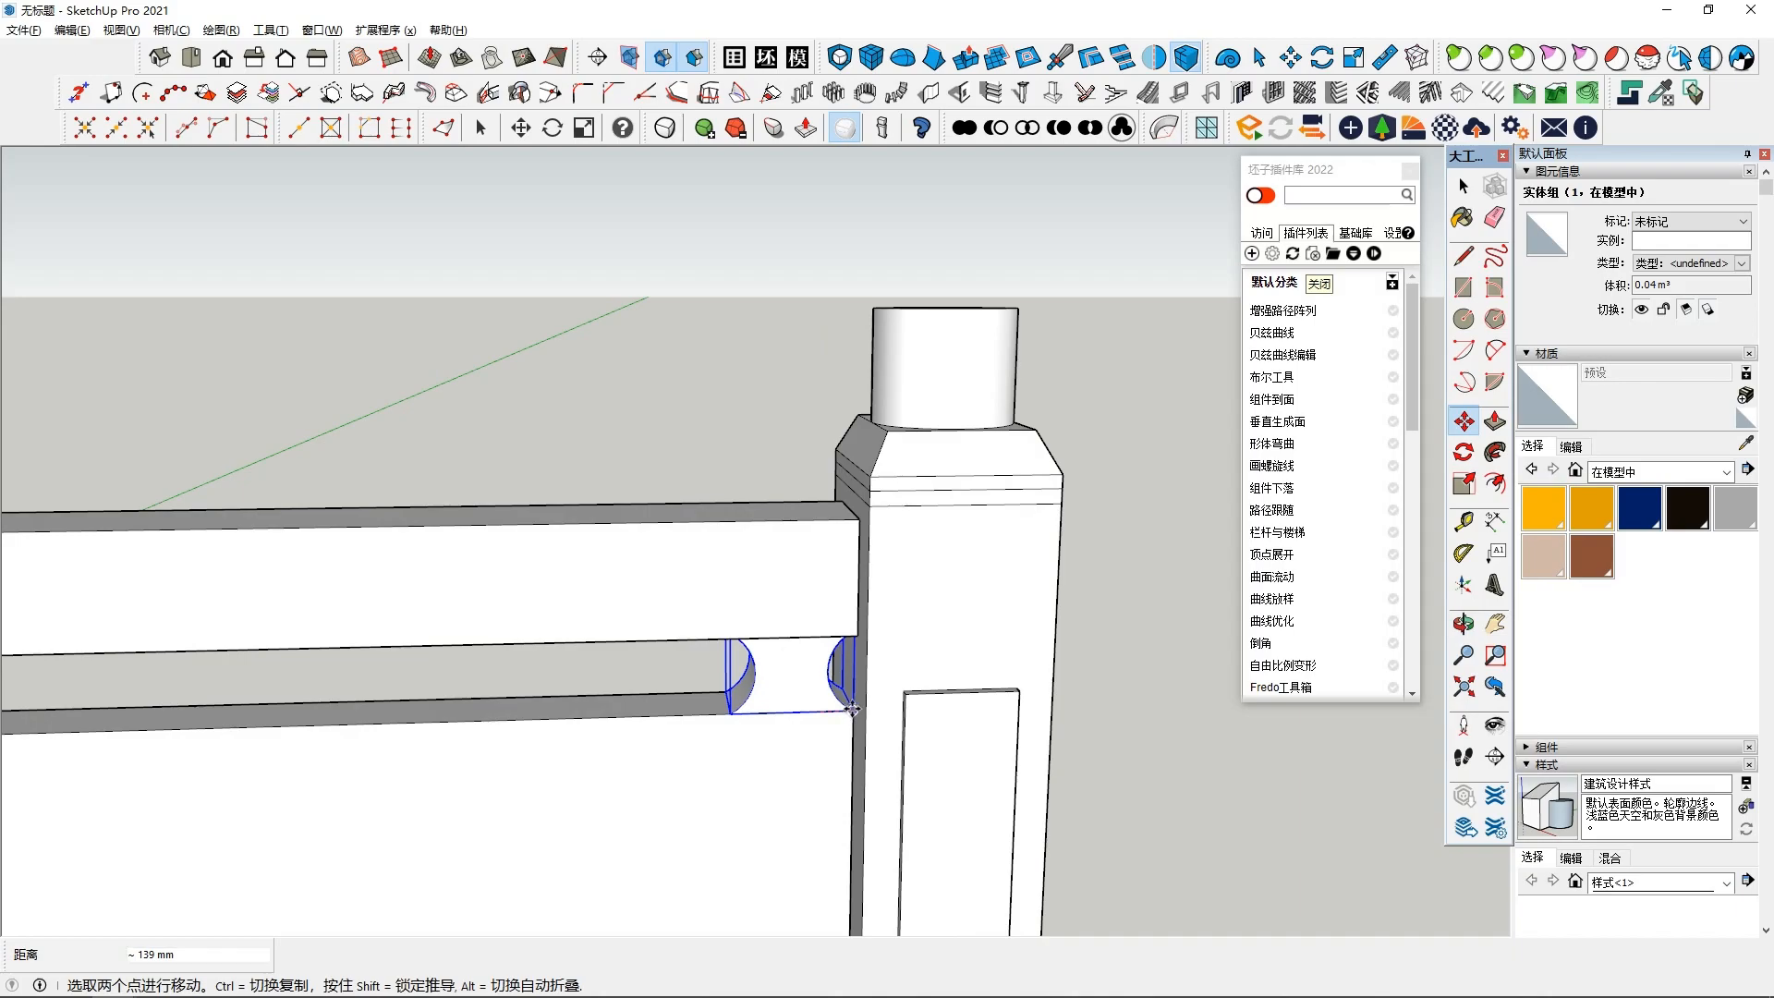
click(850, 716)
Copy the spacer block along the panel's top edge to the panel's opposite end
scroll(740, 756, down, 2)
middle_drag(716, 781, 813, 665)
shift+middle_drag(813, 665, 836, 543)
scroll(841, 605, down, 3)
ctrl+click(906, 561)
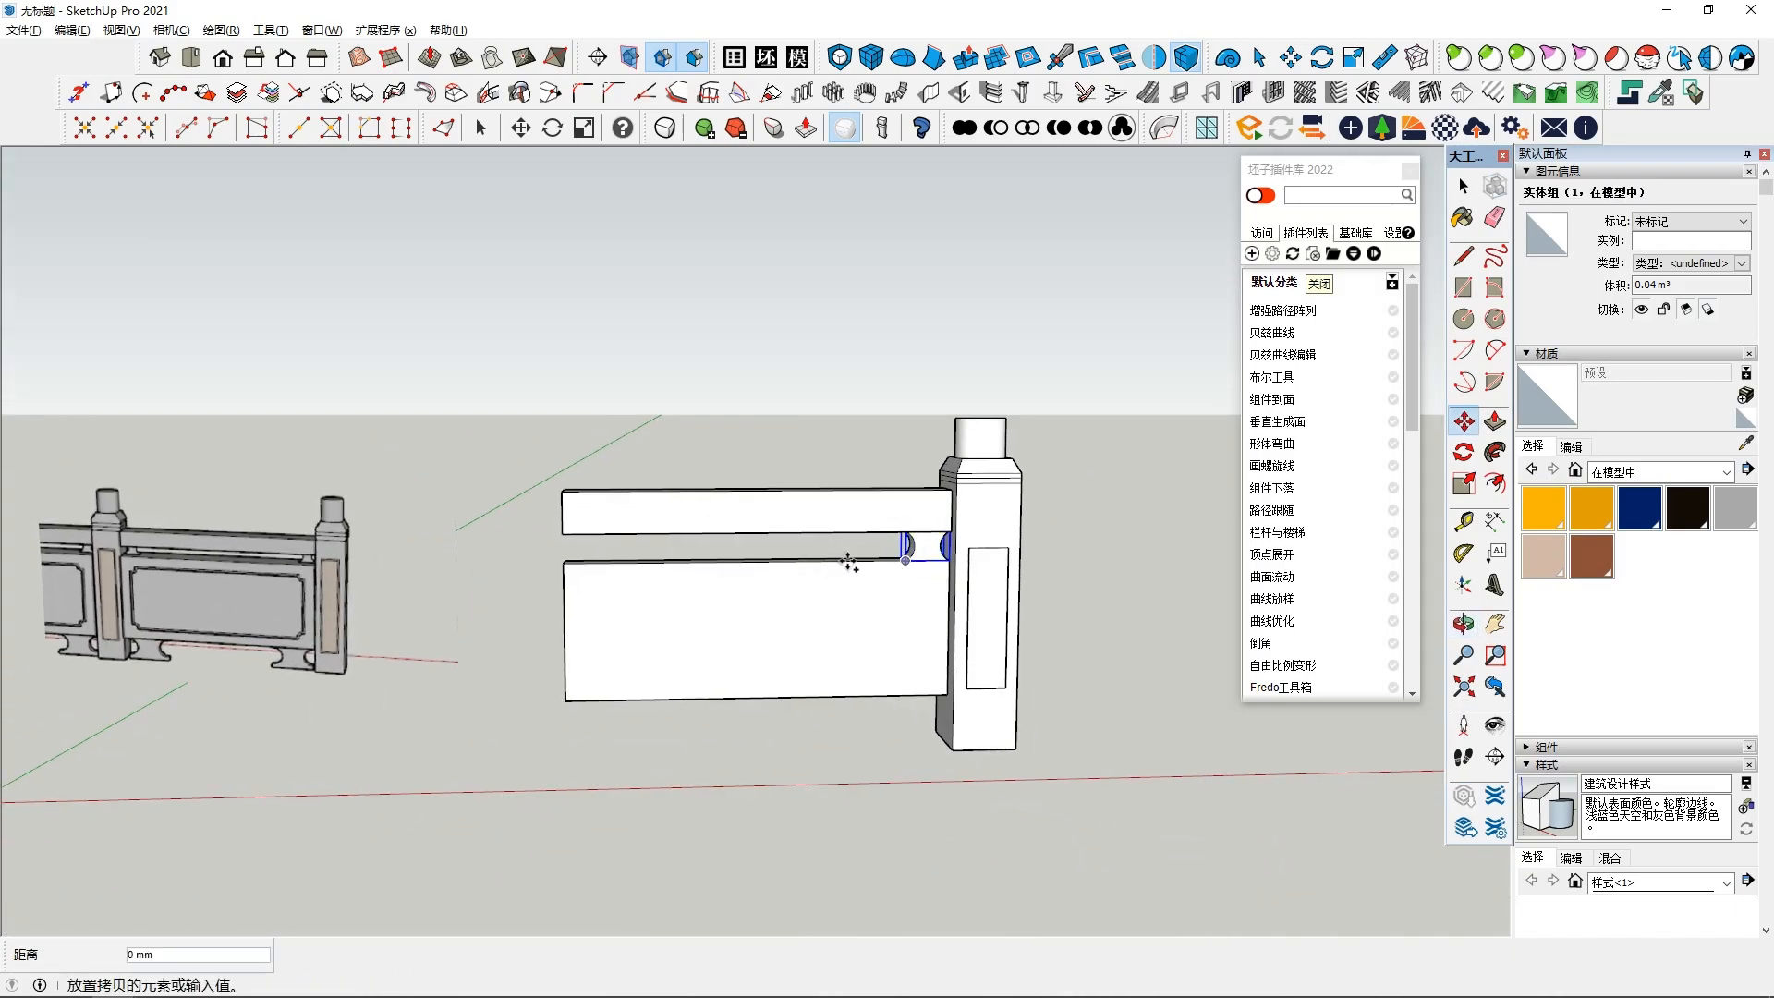
click(562, 562)
key(space)
Copy the spacer block beside the post about 2182 mm straight down to the foot of the post
middle_drag(594, 625, 720, 675)
middle_drag(602, 584, 734, 619)
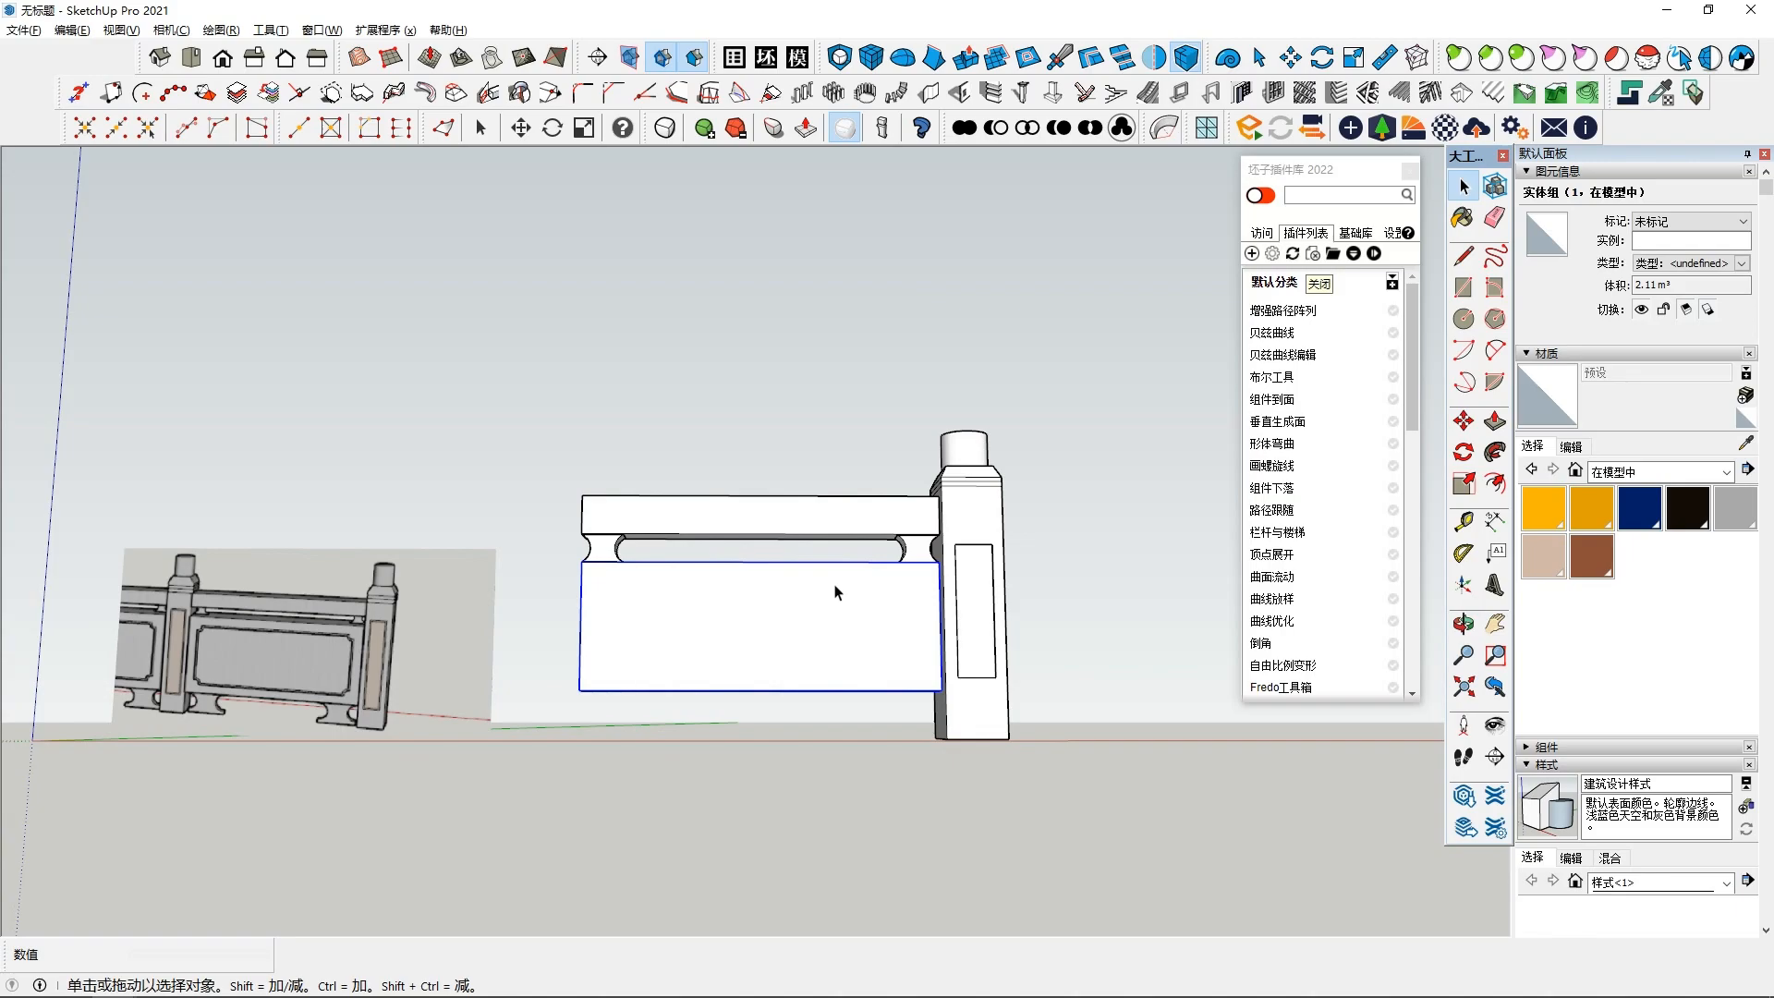
click(1464, 421)
key(space)
click(924, 551)
click(1463, 422)
click(923, 554)
key(ctrl)
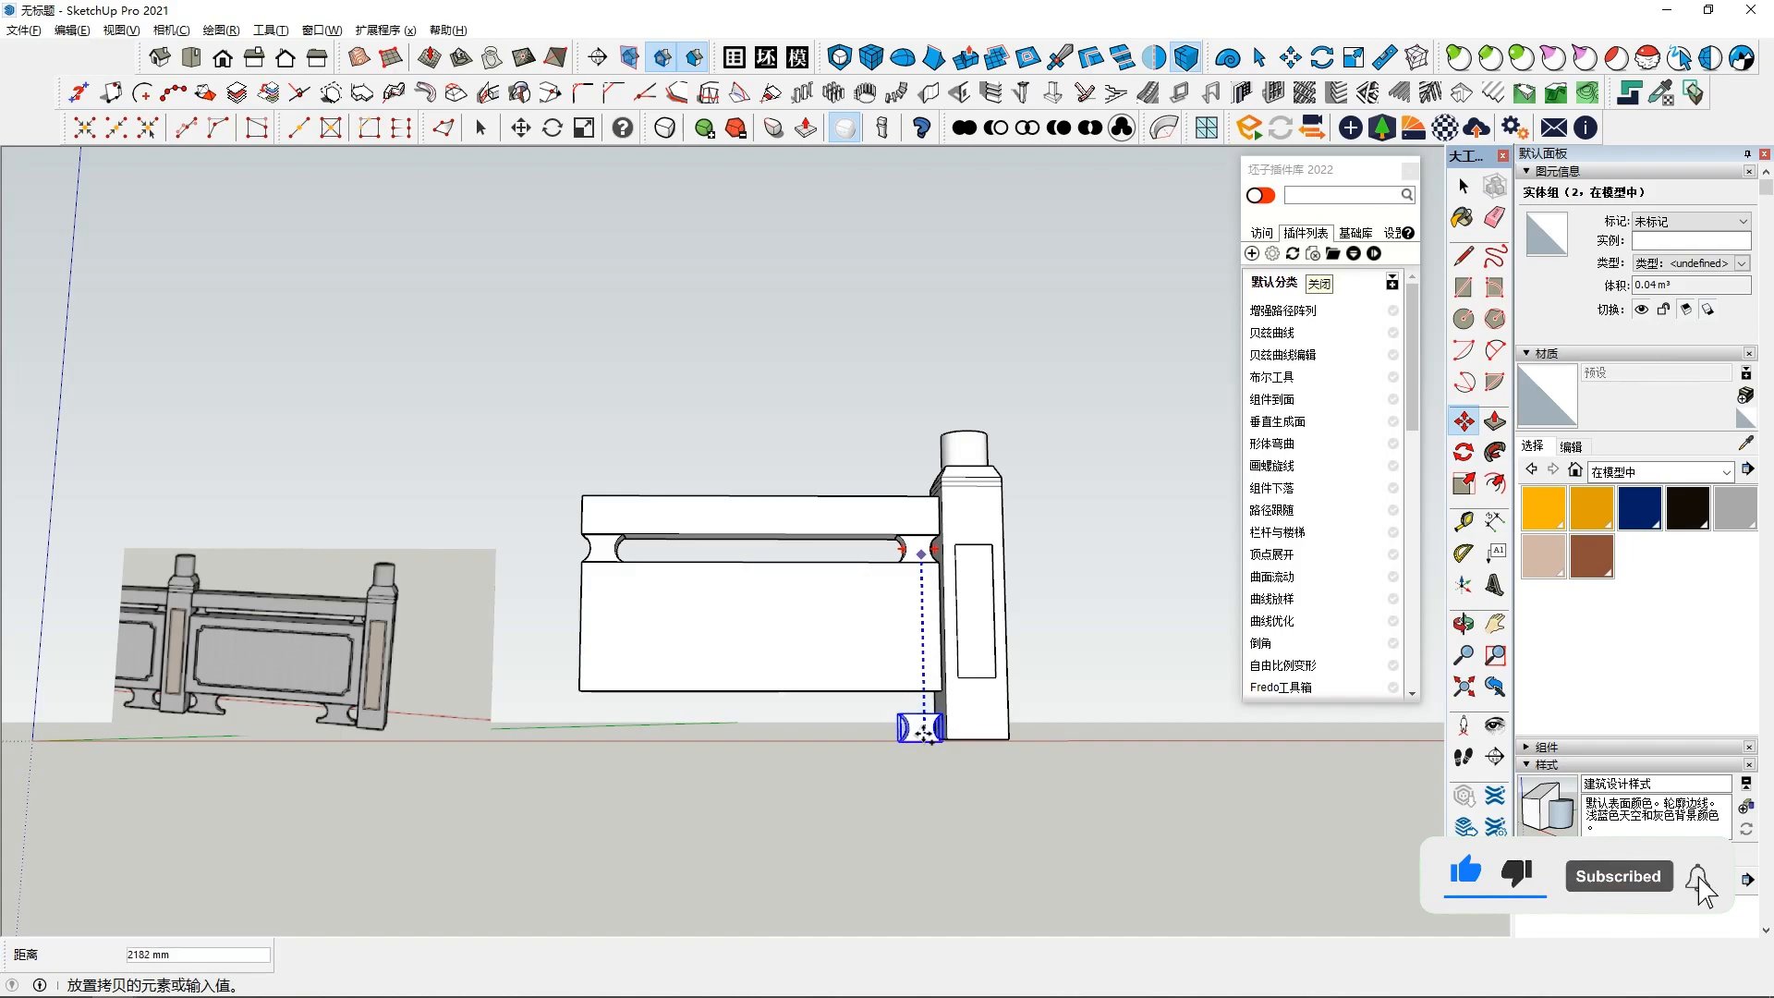
click(926, 730)
Scale the lower block up to fill the space beneath the panel and meet the post as a foot block
key(s)
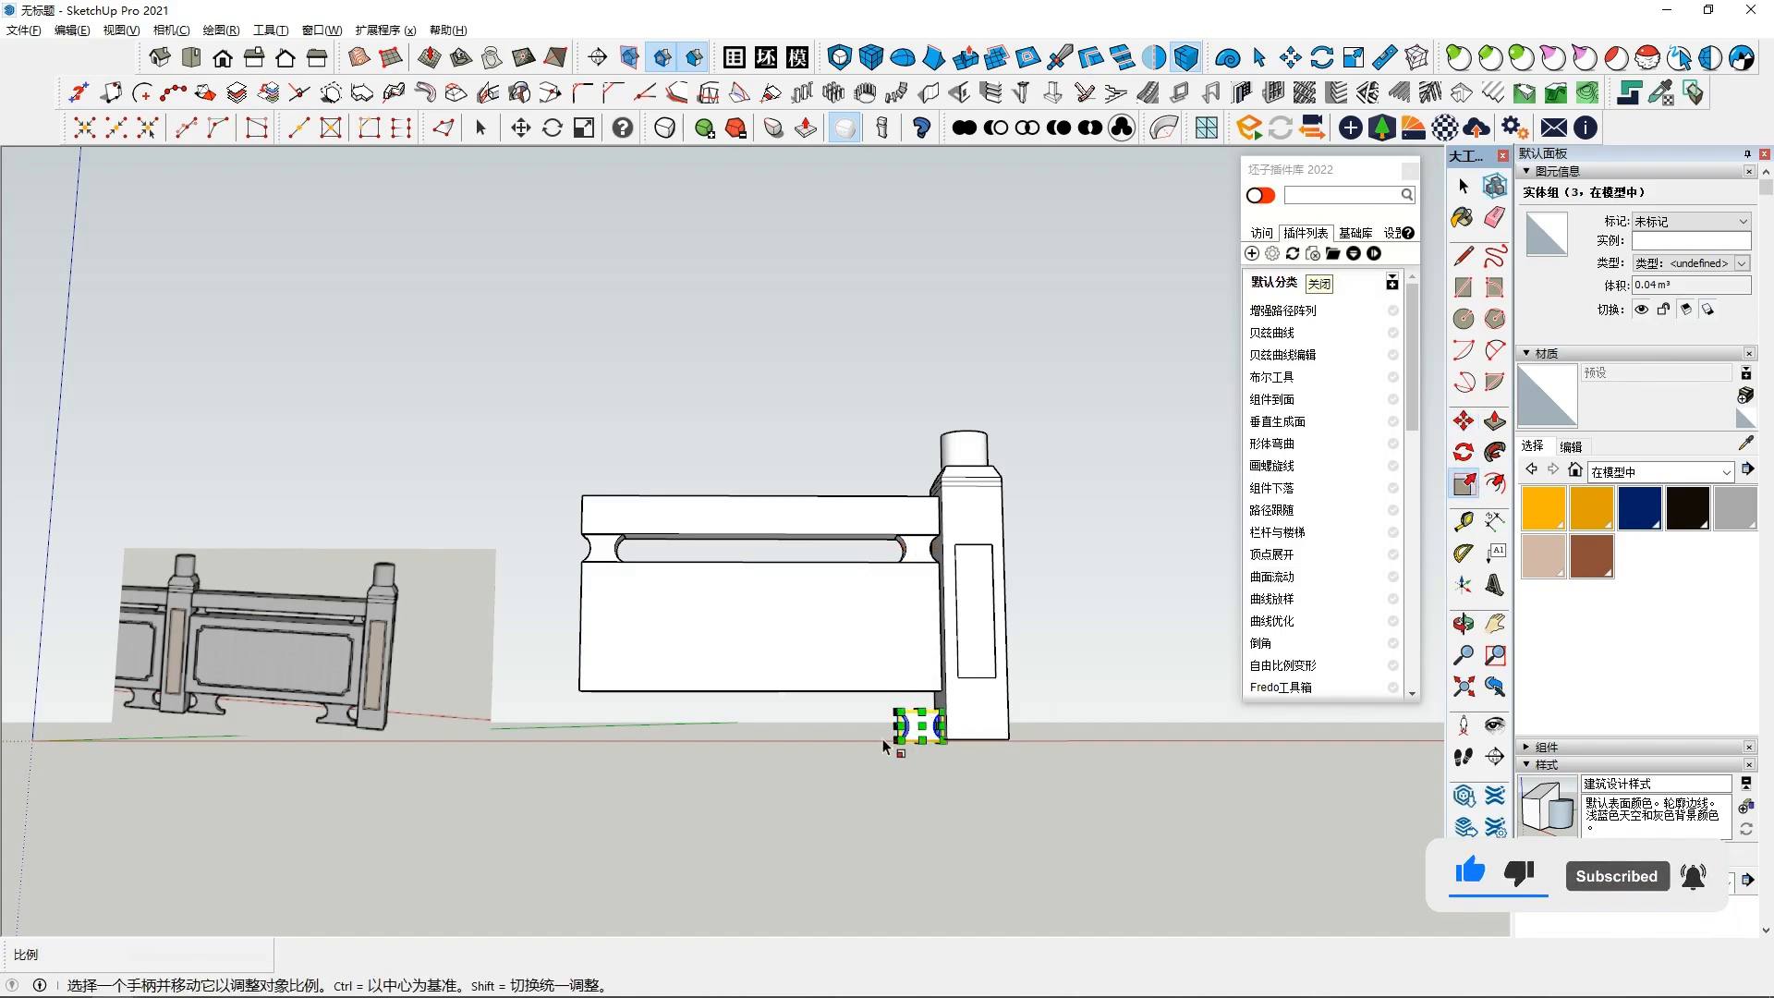
scroll(900, 710, up, 4)
middle_drag(900, 710, 999, 689)
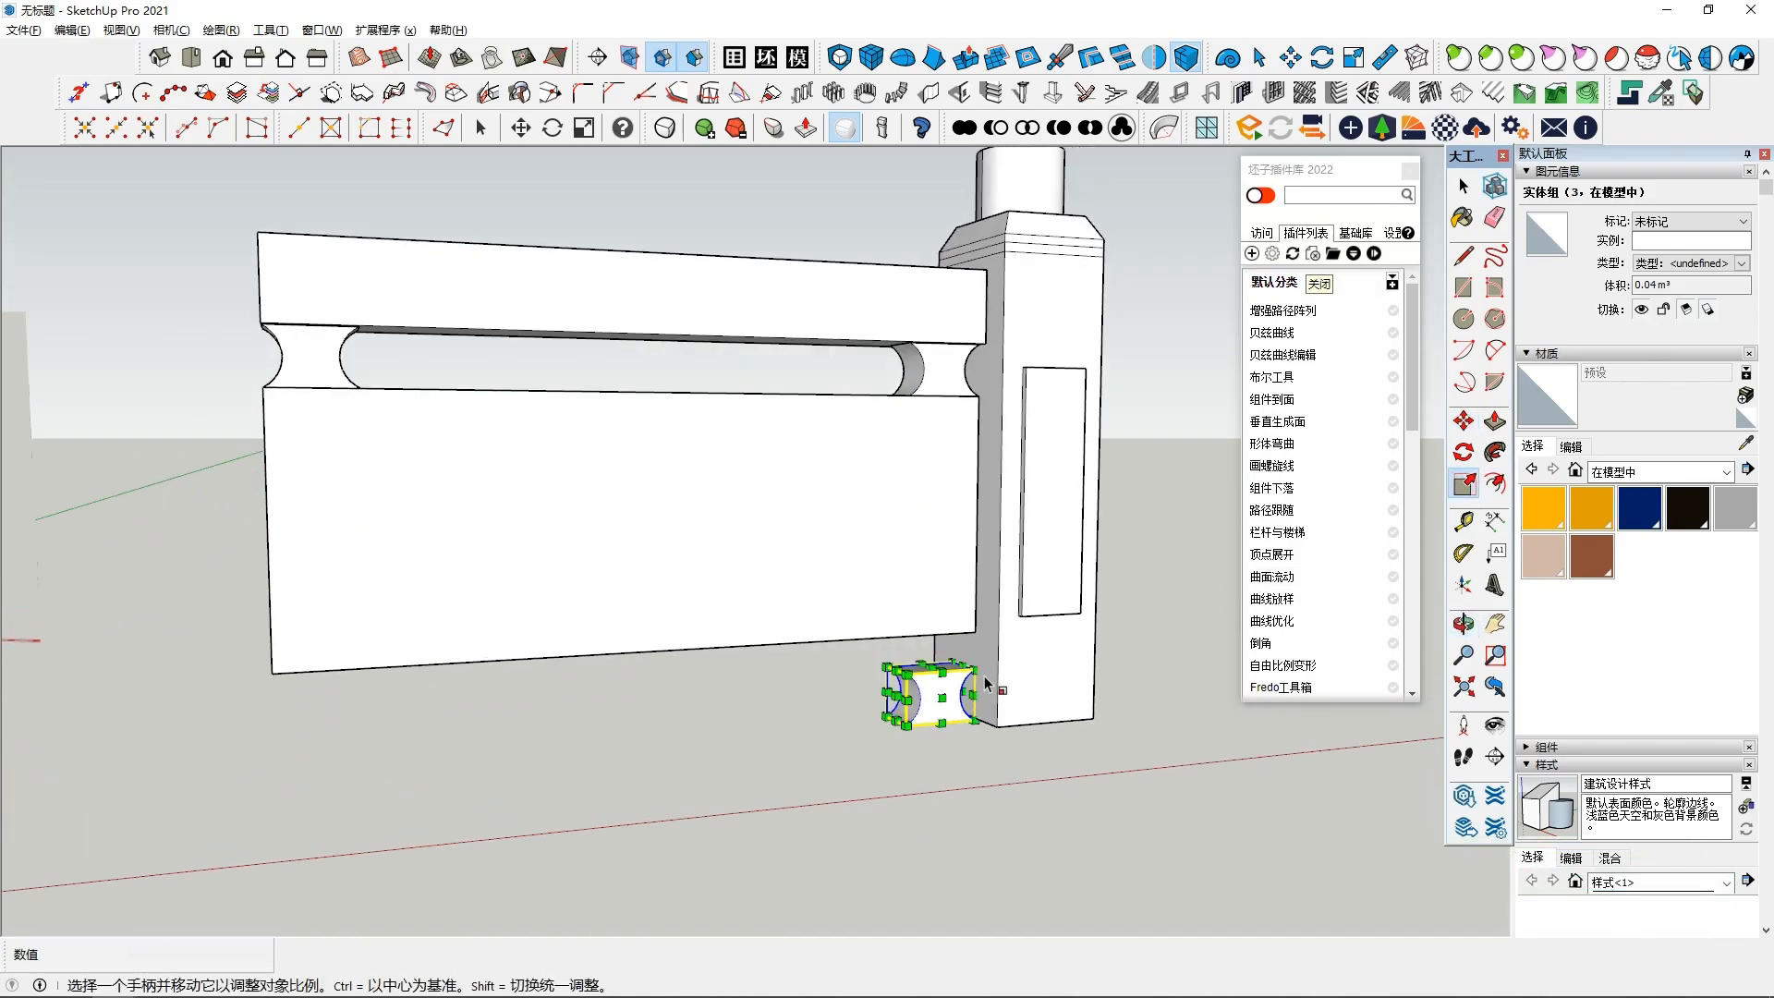
drag(895, 676, 875, 641)
middle_drag(877, 641, 1050, 820)
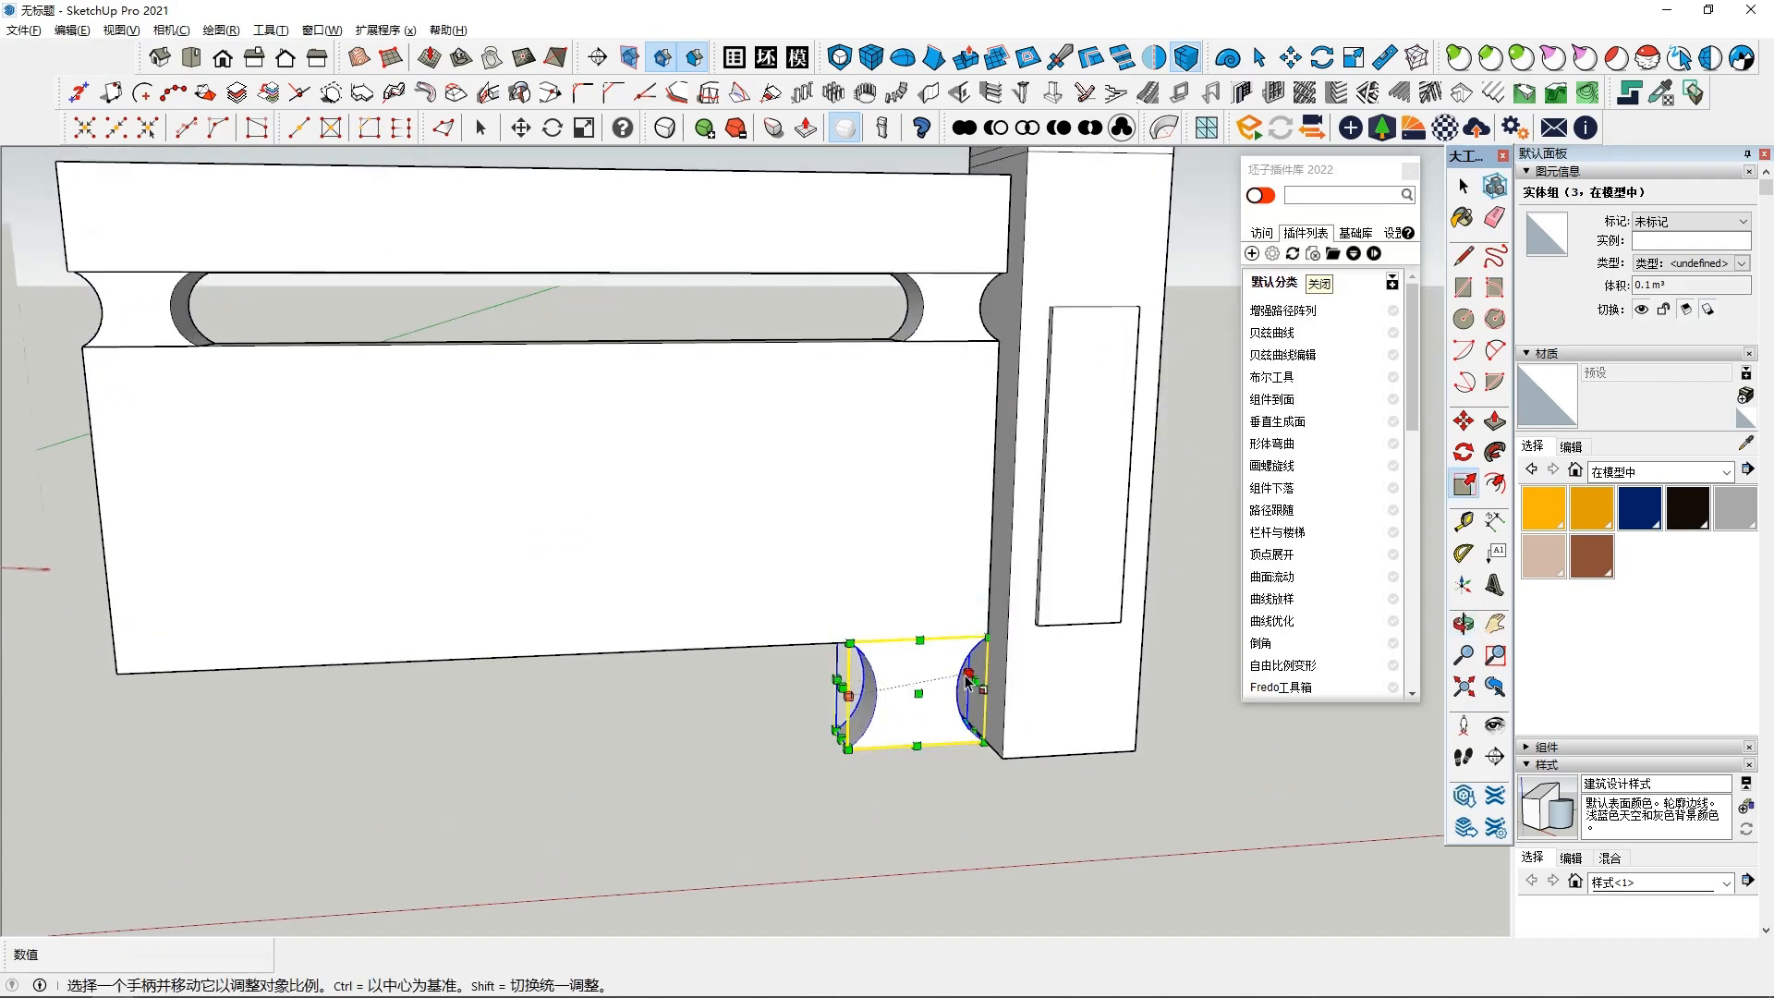
drag(974, 681, 1014, 679)
Copy the foot block along the panel's underside and align it with the bottom corner at the end away from the post
middle_drag(1003, 681, 844, 681)
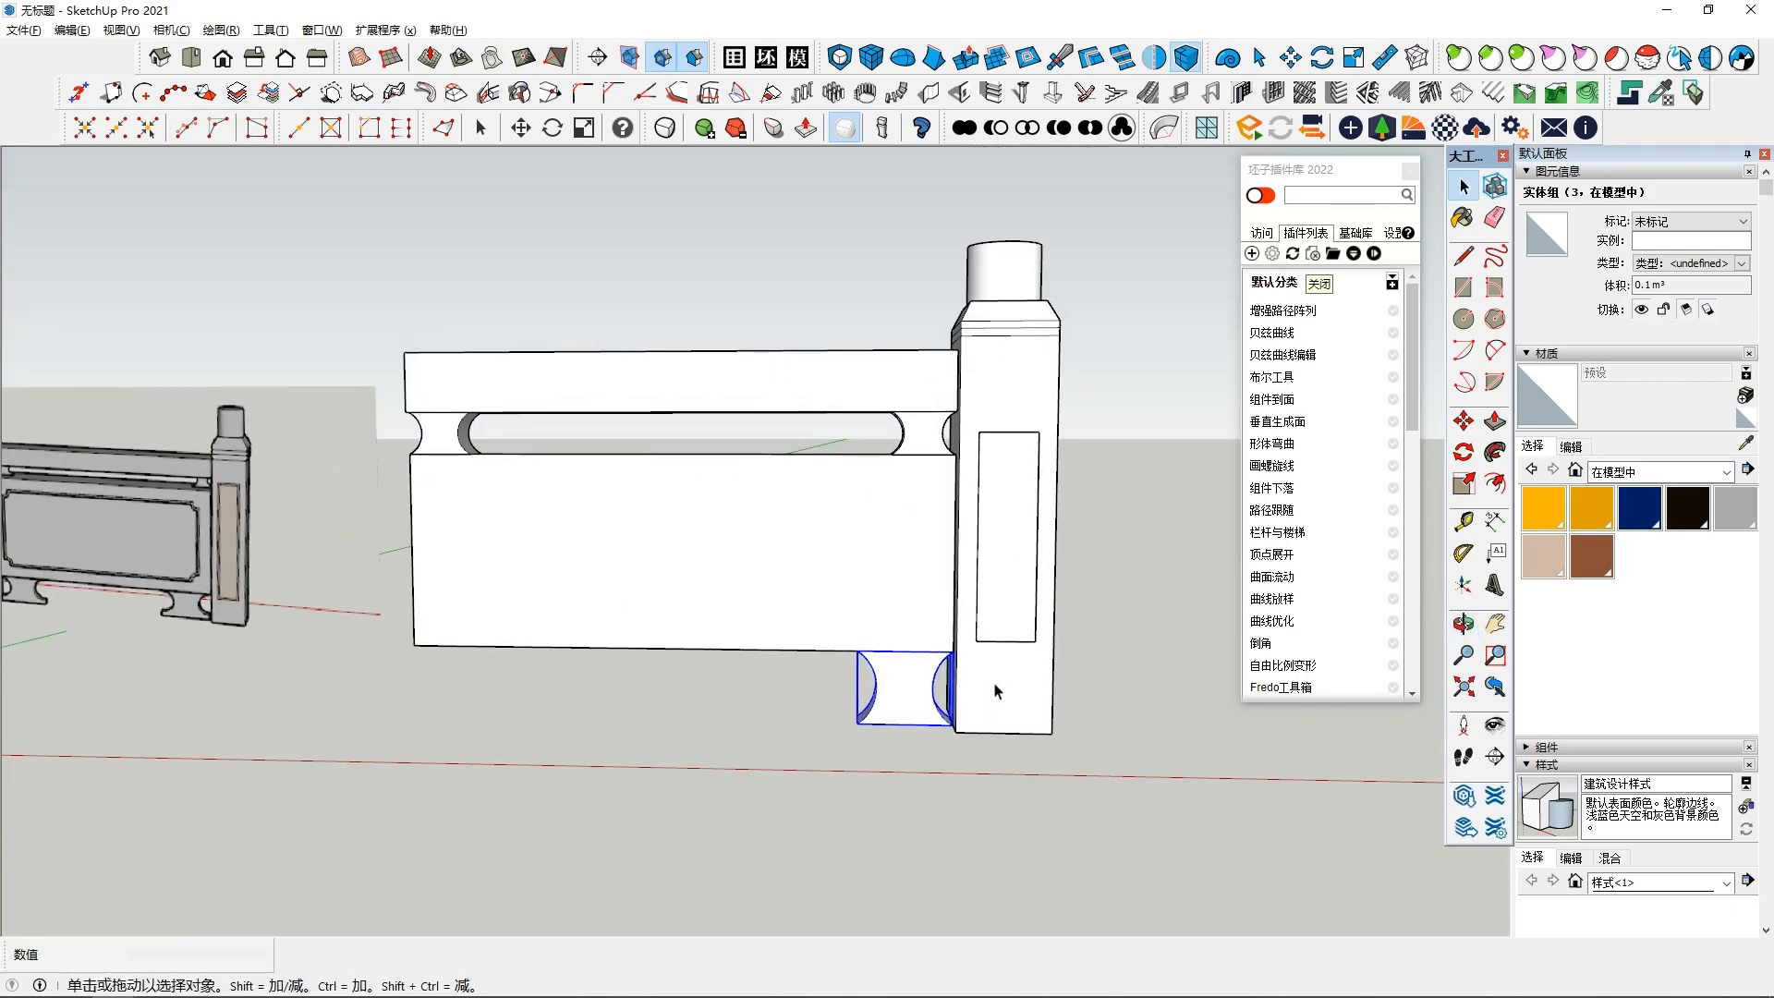
click(1461, 423)
key(ctrl)
click(901, 718)
click(622, 689)
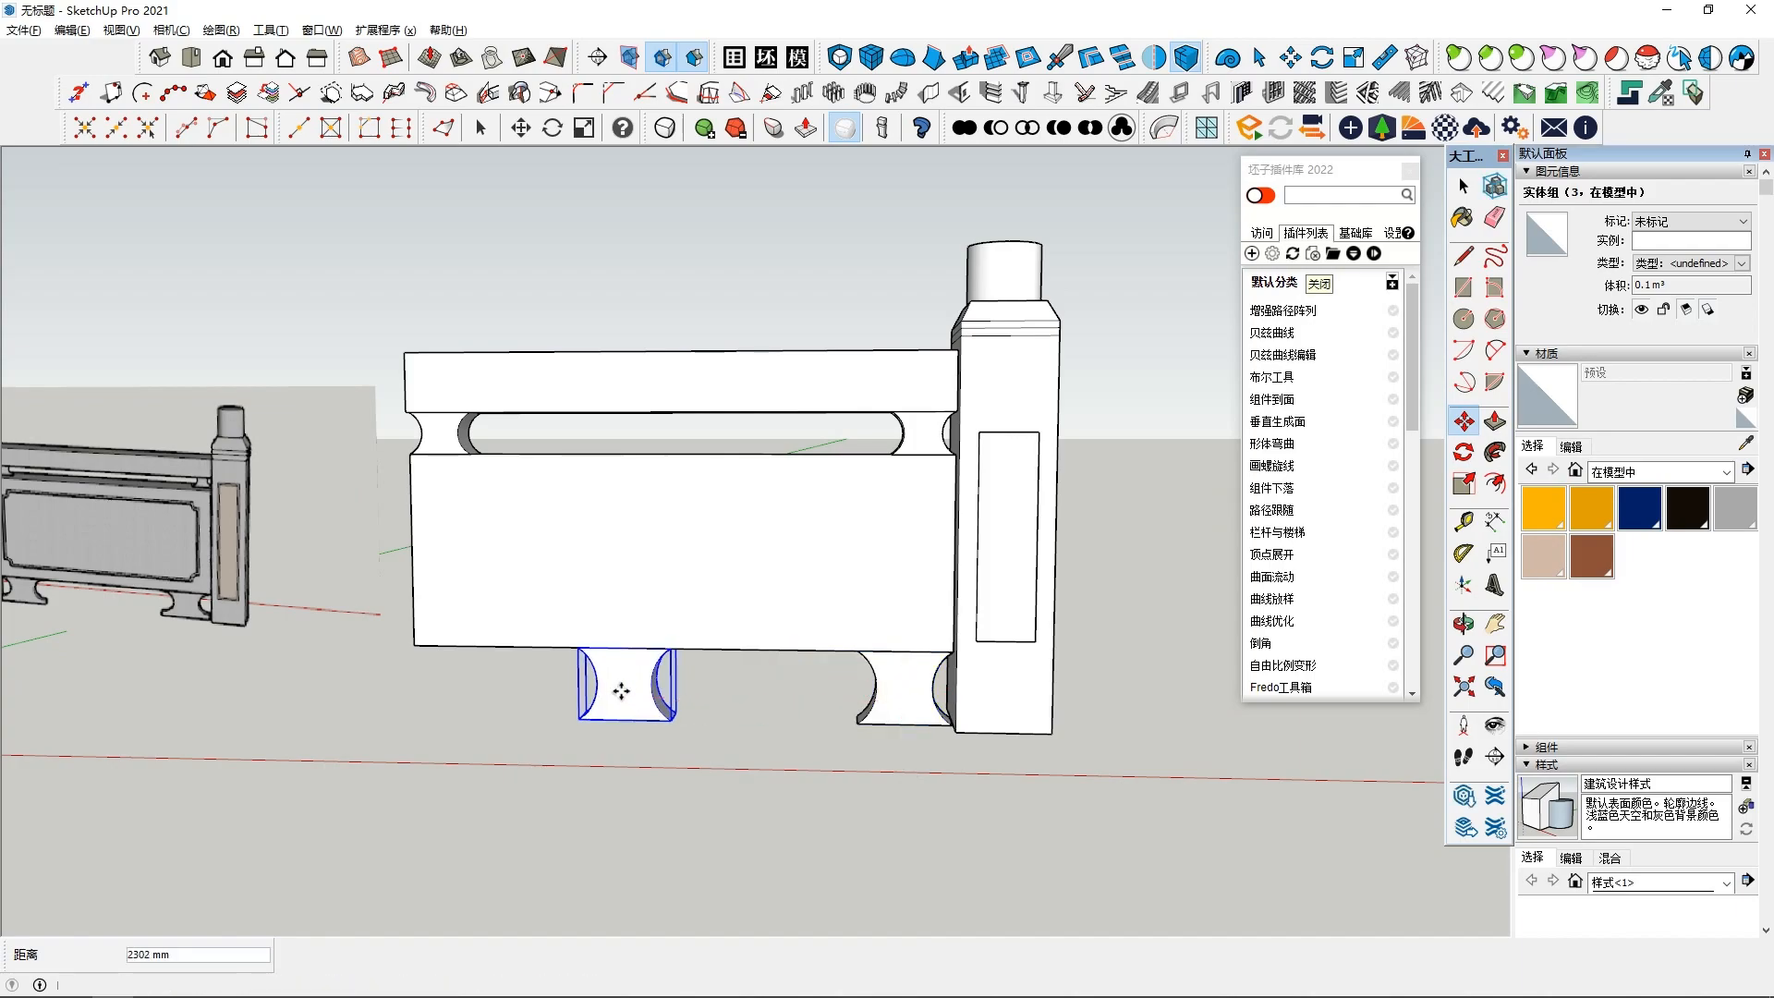
middle_drag(622, 689, 564, 552)
click(581, 630)
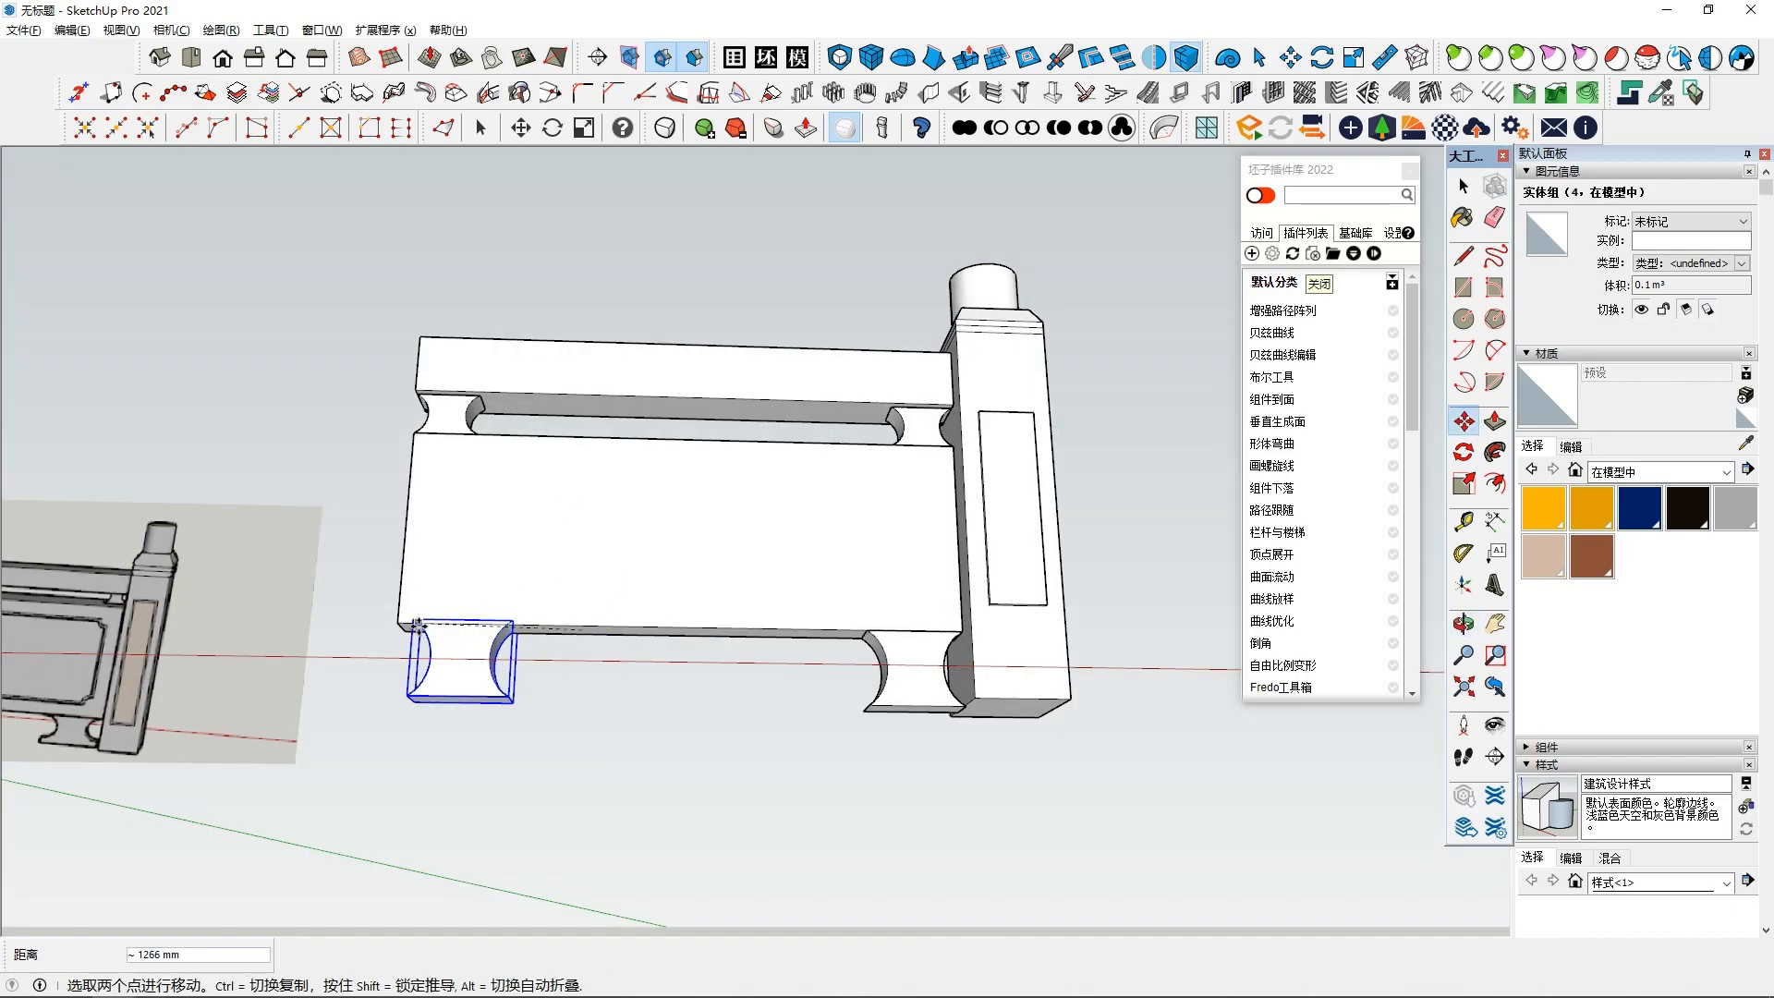
click(399, 623)
Open the infill panel group and offset its front face inward by about 273 mm
middle_drag(625, 674, 679, 538)
scroll(666, 611, up, 2)
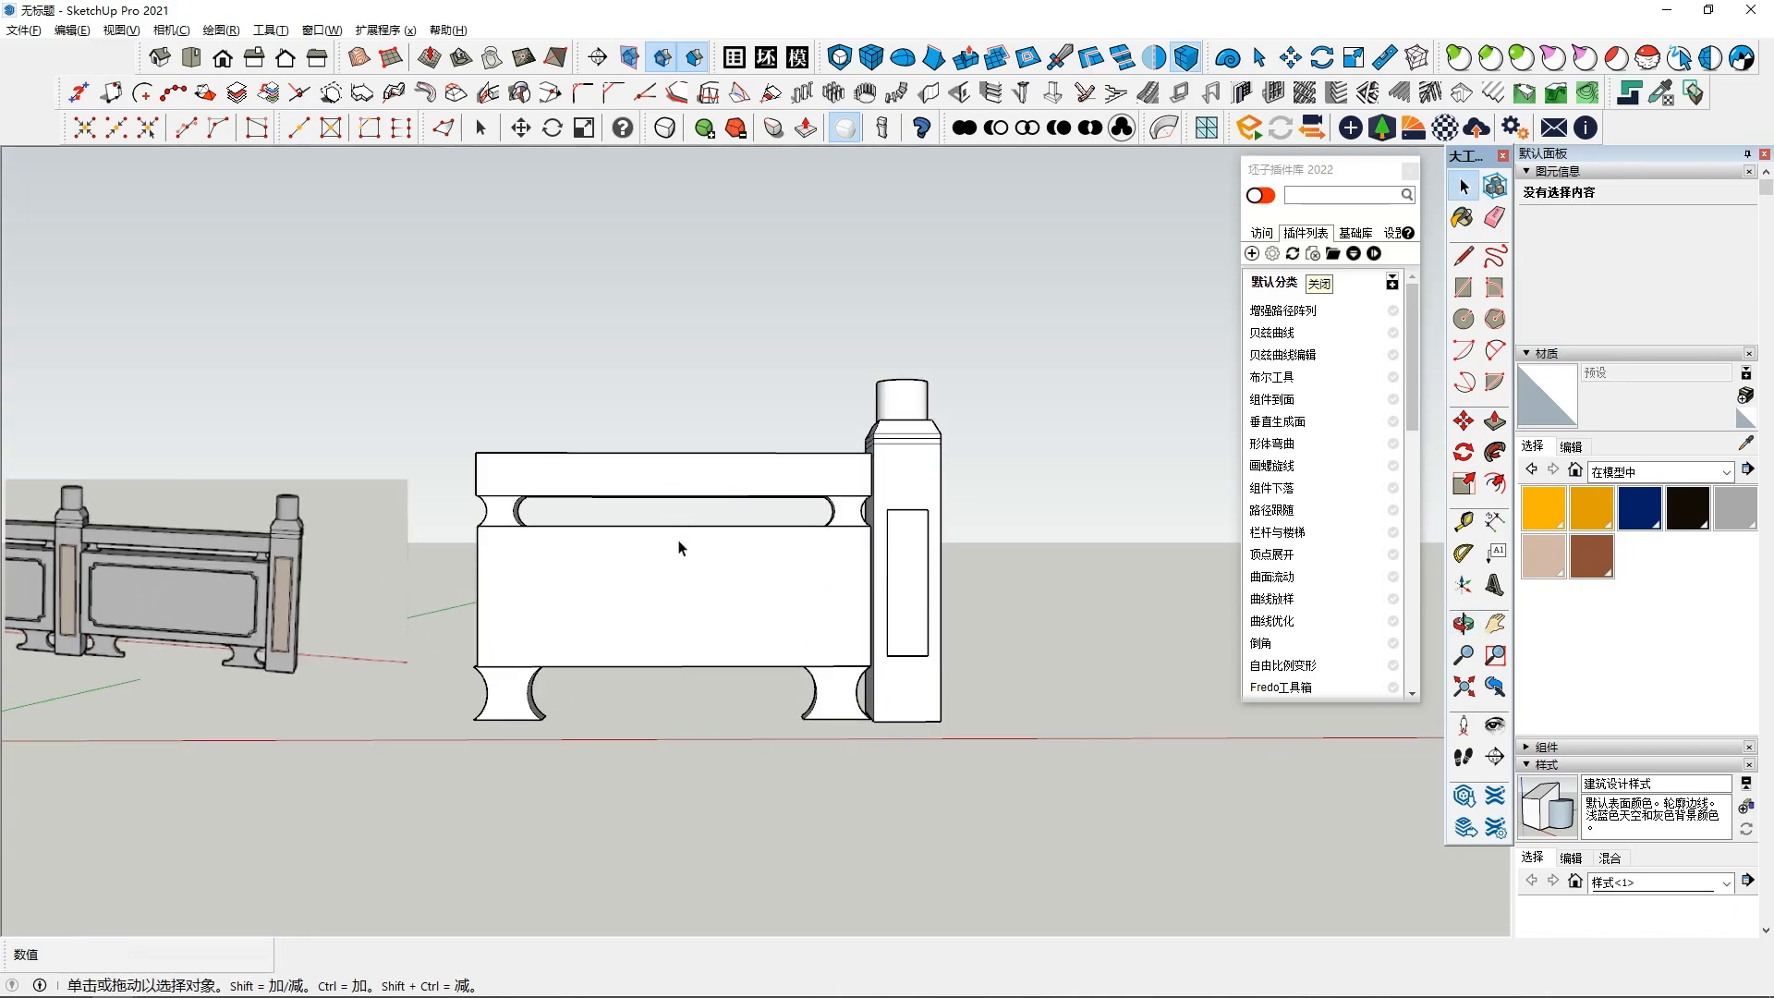
scroll(677, 594, up, 1)
scroll(677, 594, down, 2)
scroll(679, 564, up, 1)
click(680, 566)
scroll(681, 566, up, 1)
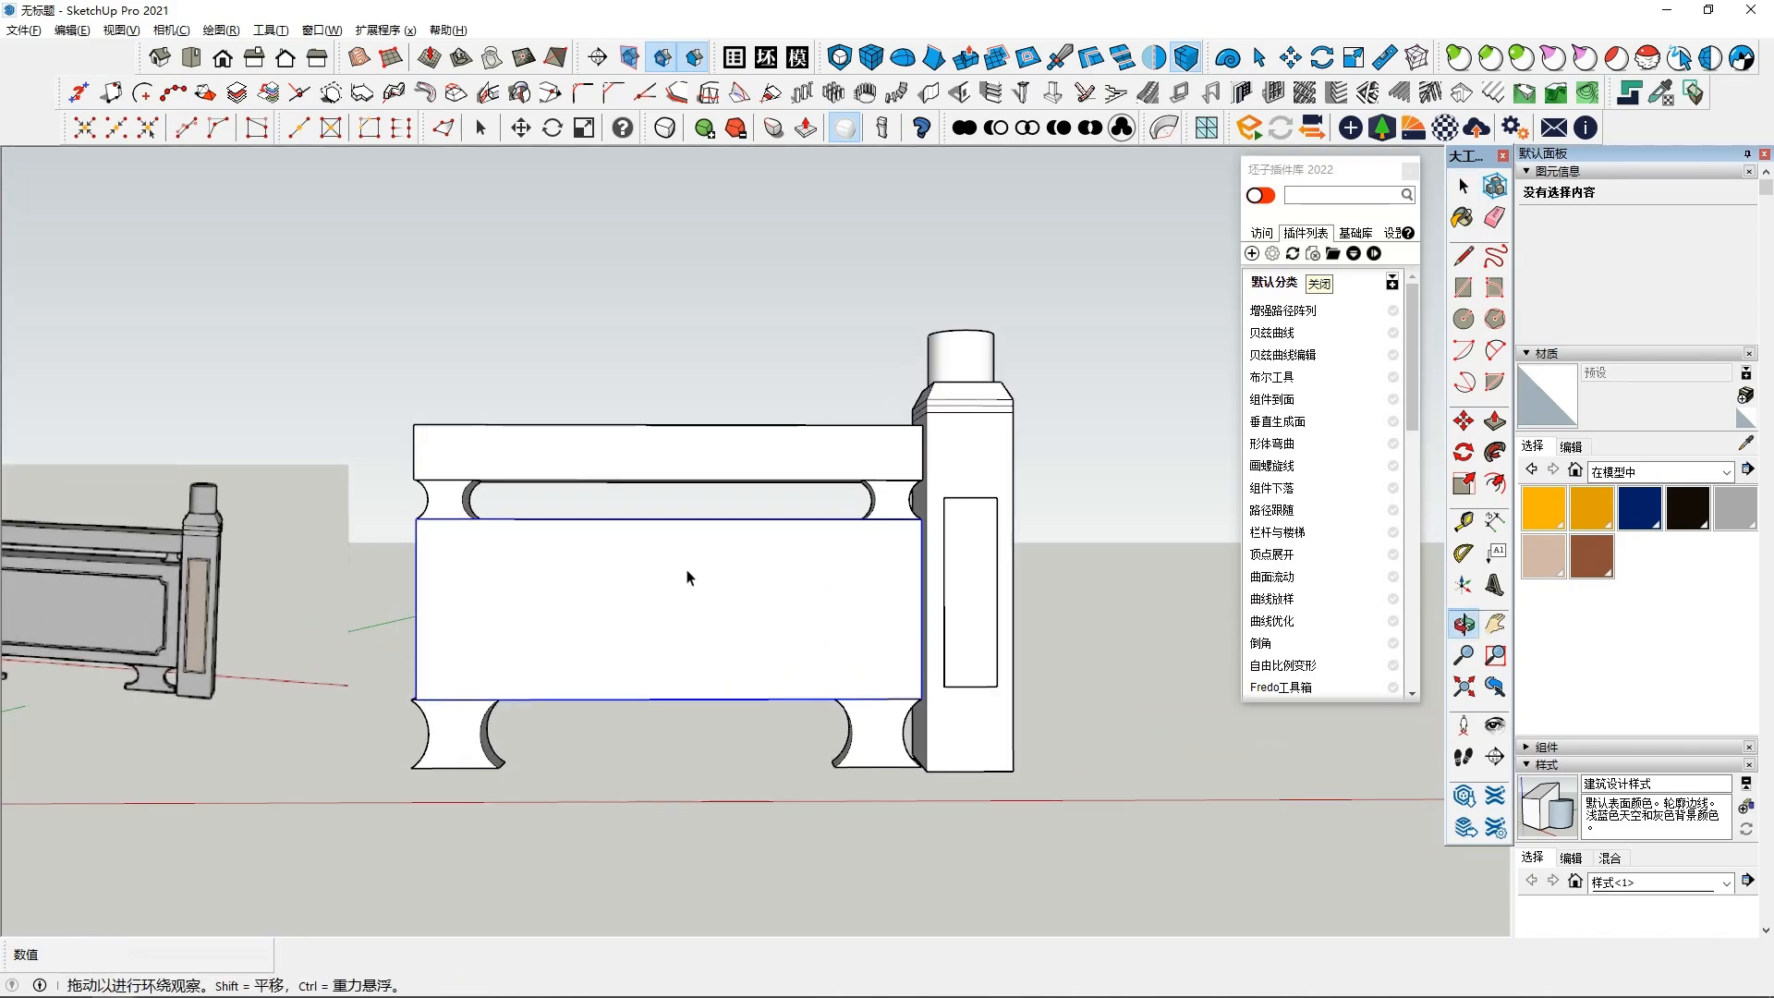
scroll(687, 596, down, 1)
double_click(688, 598)
triple_click(687, 598)
middle_drag(688, 600, 684, 558)
click(1494, 482)
click(815, 530)
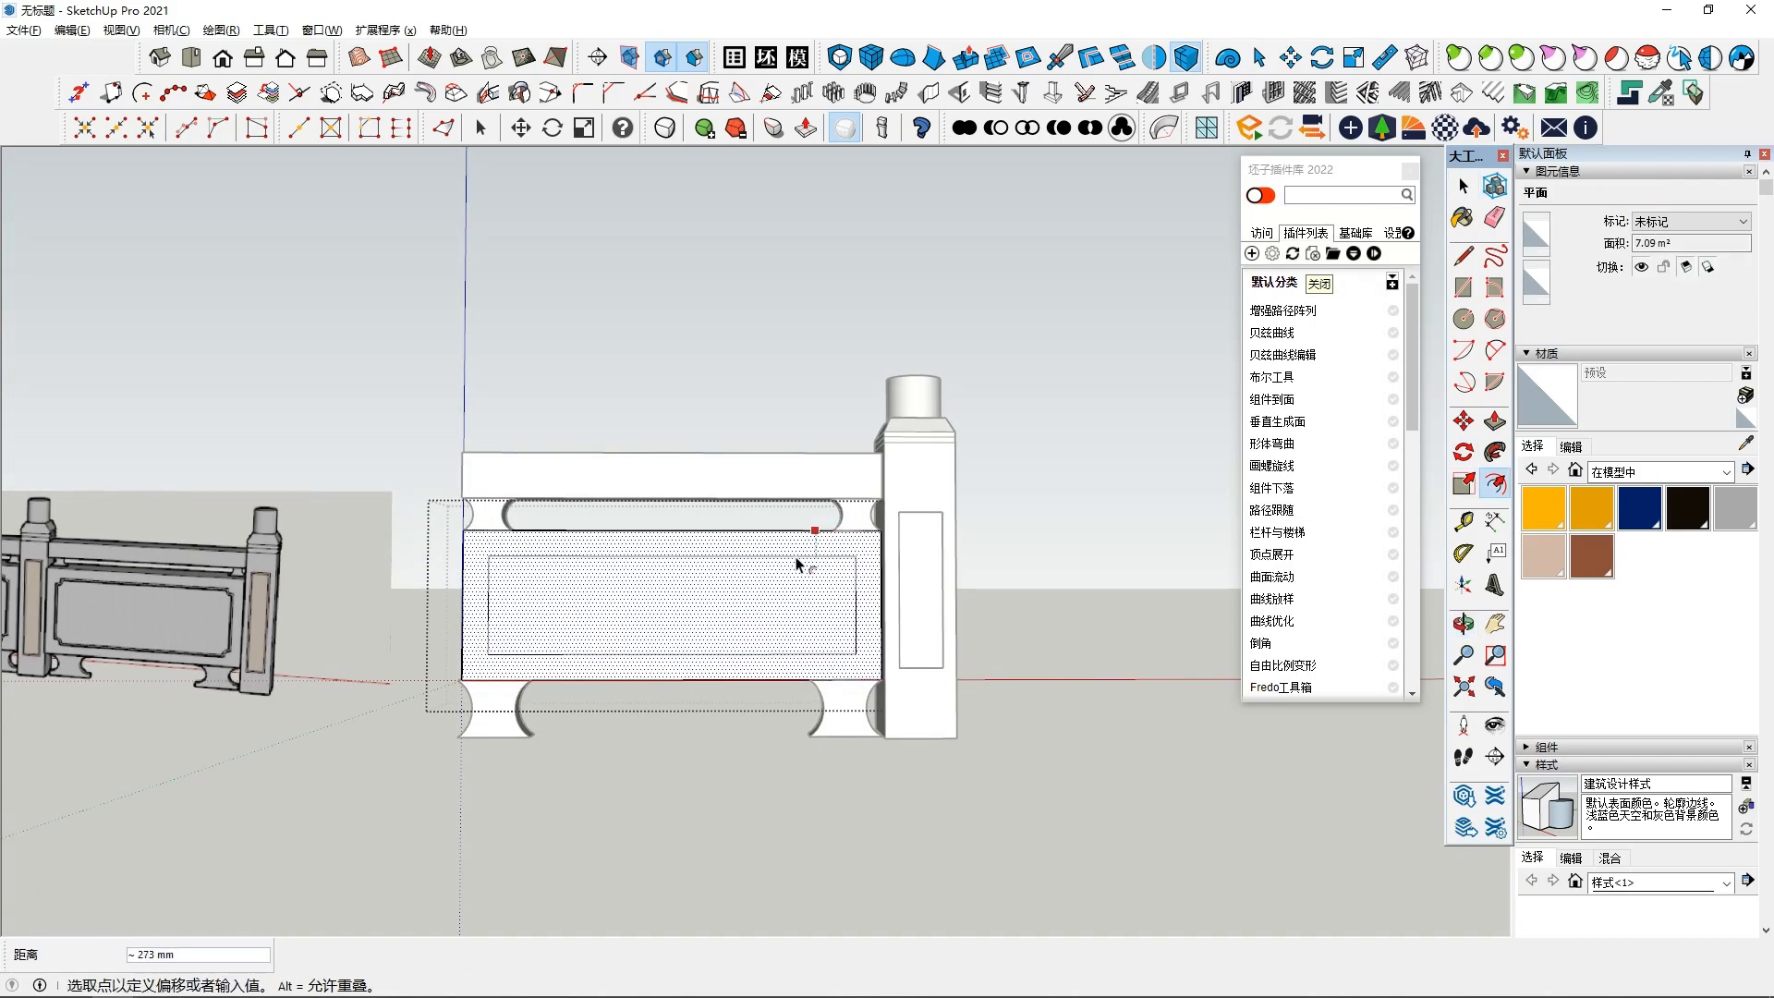
click(797, 563)
Fillet all four corners of the inner rectangle with a 100 mm radius and 6 segments
key(space)
click(529, 563)
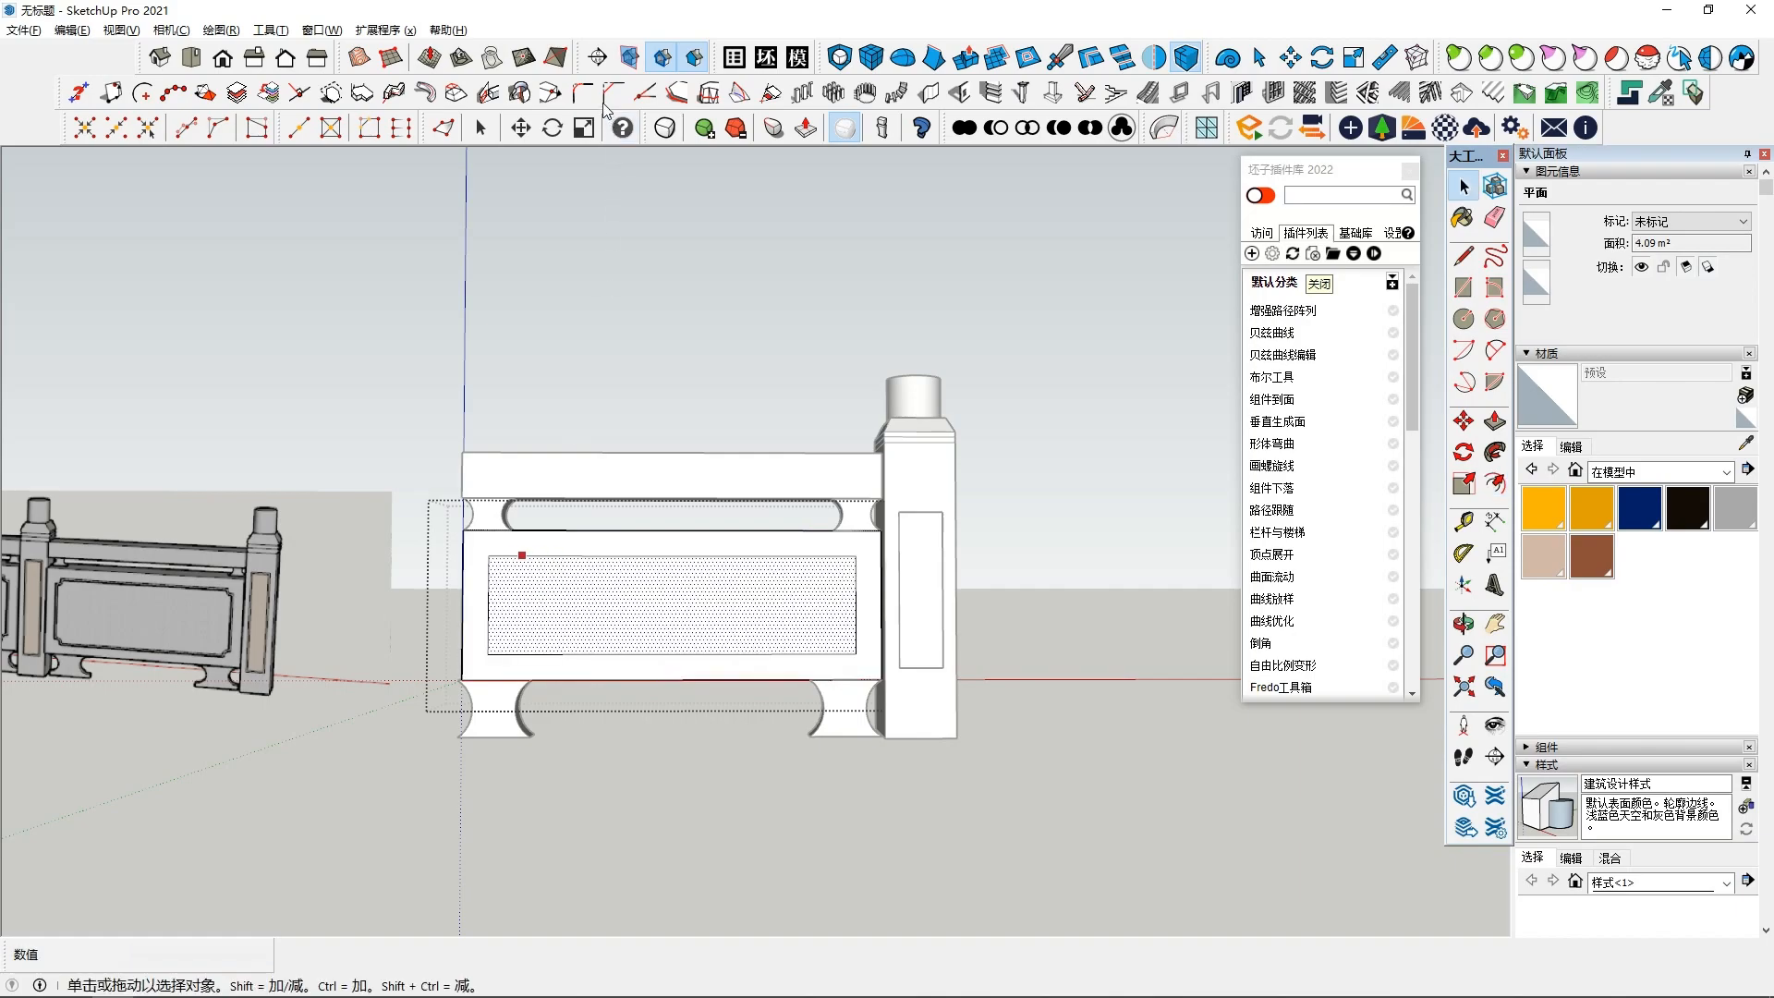
click(583, 93)
click(487, 587)
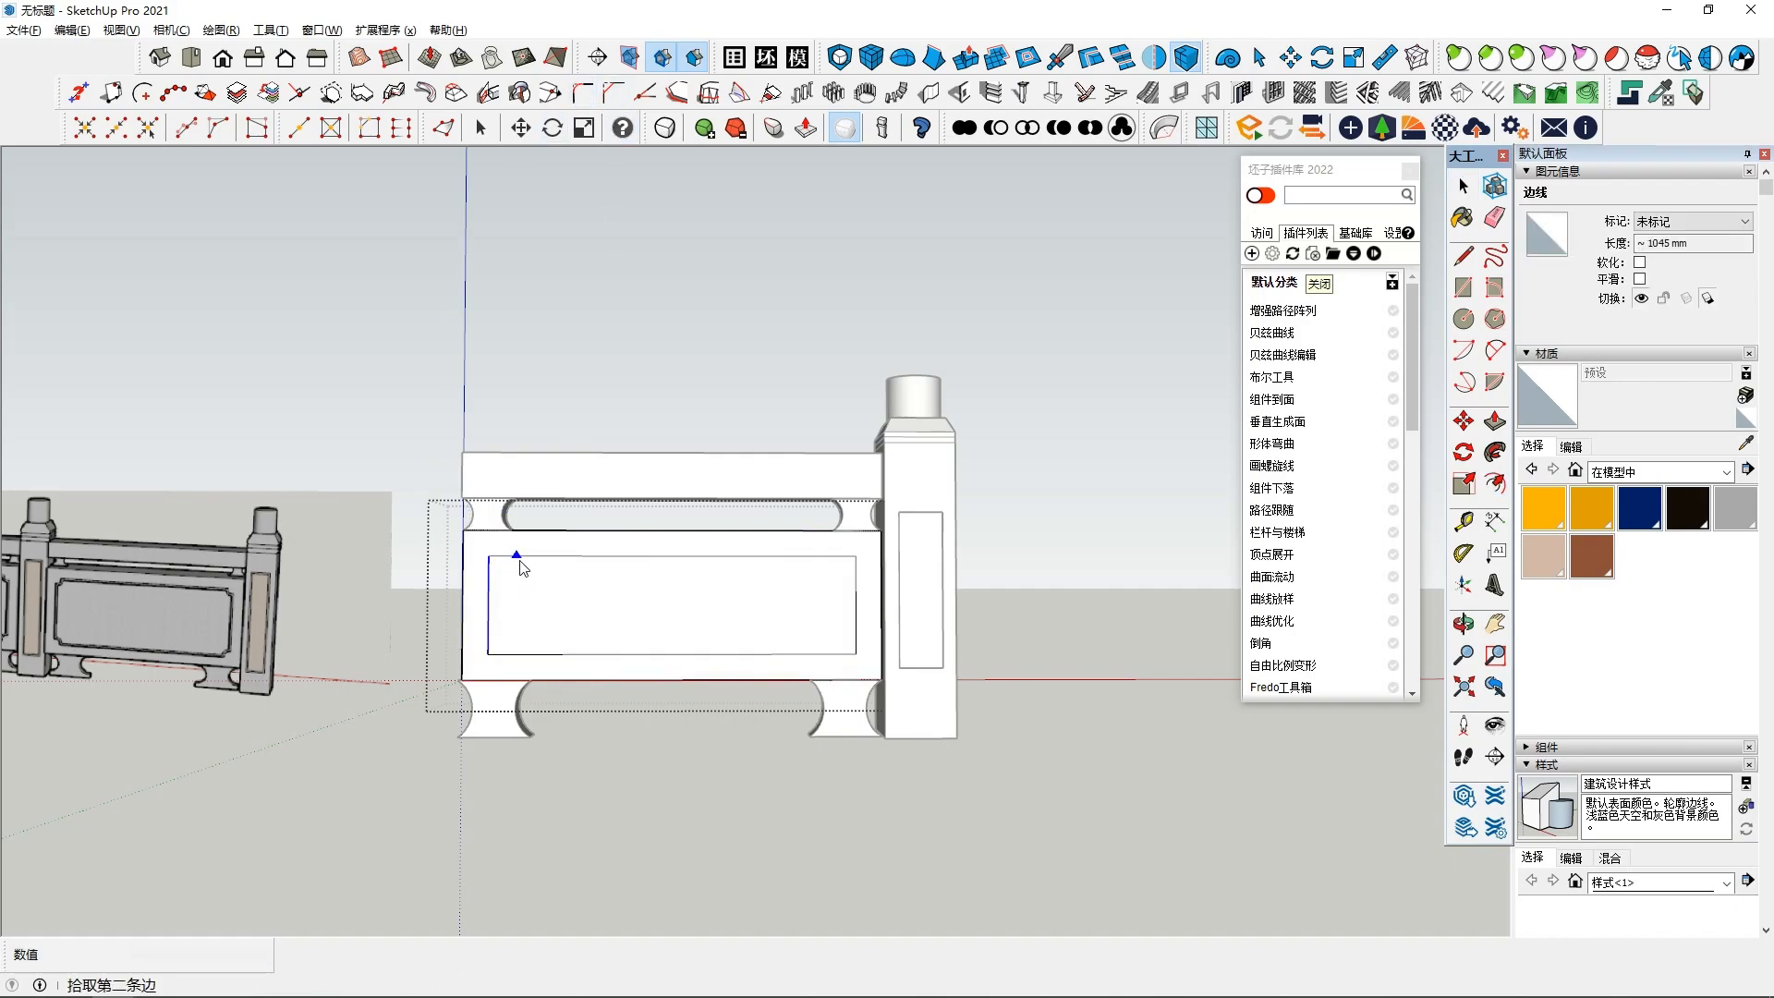
click(522, 555)
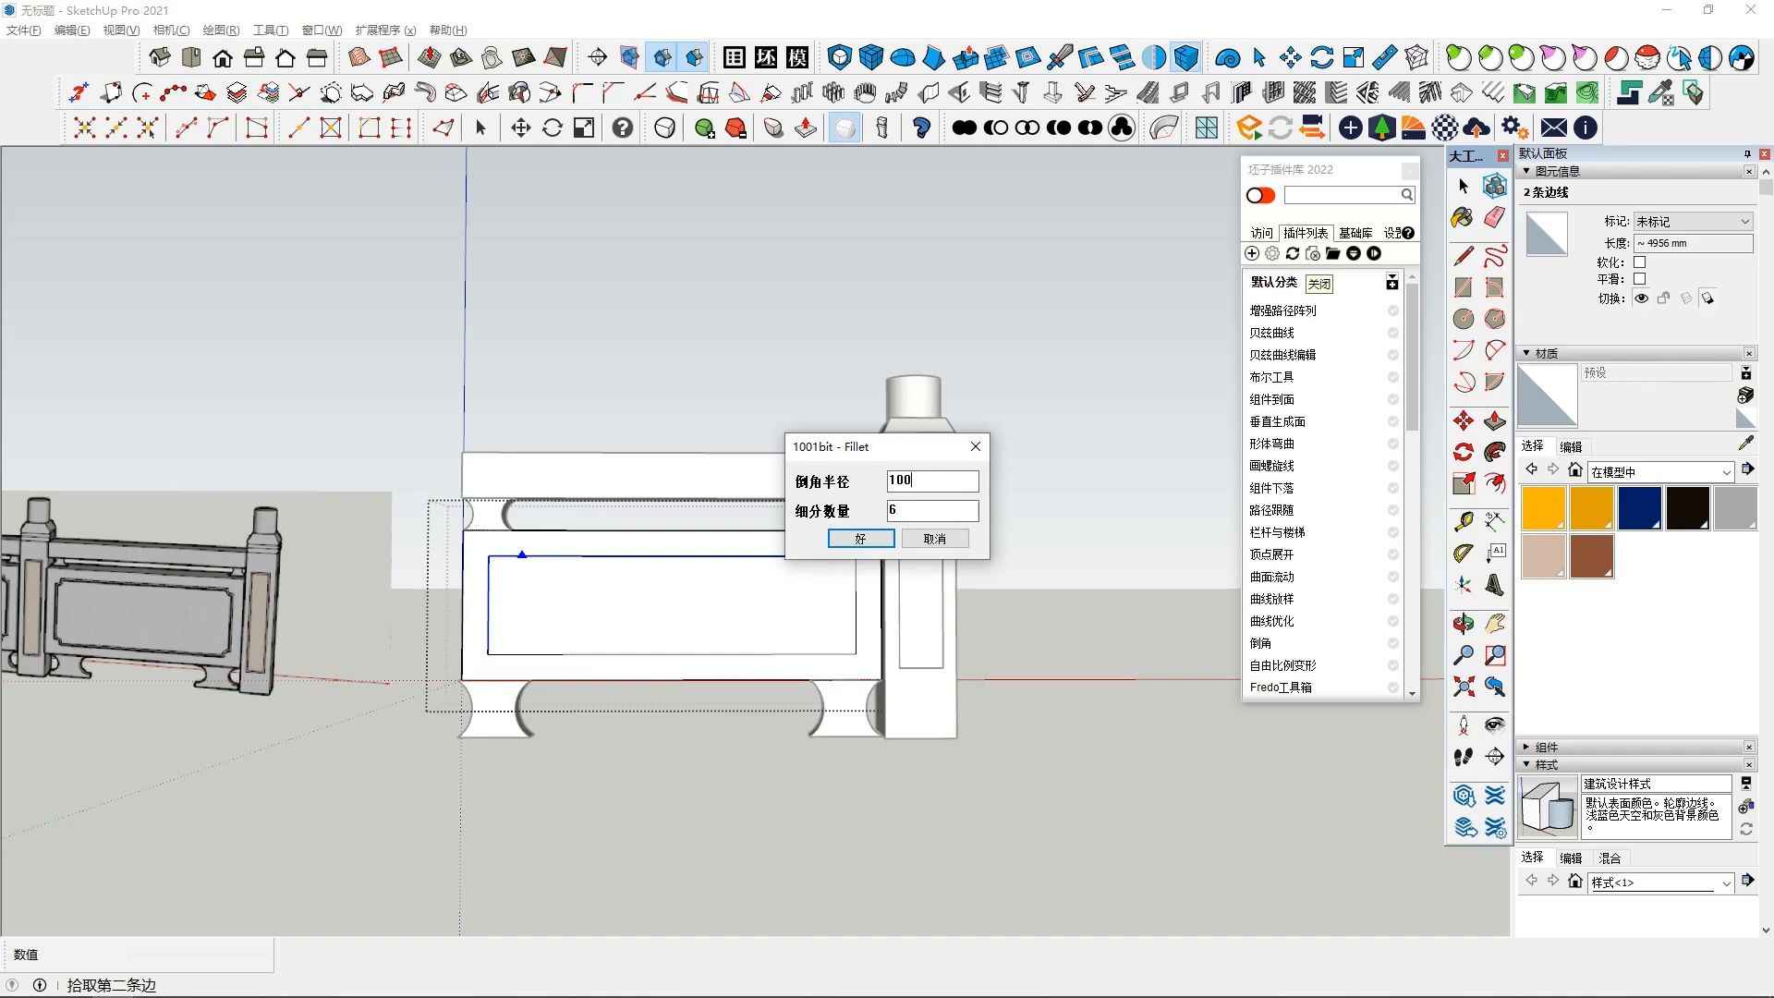
click(861, 538)
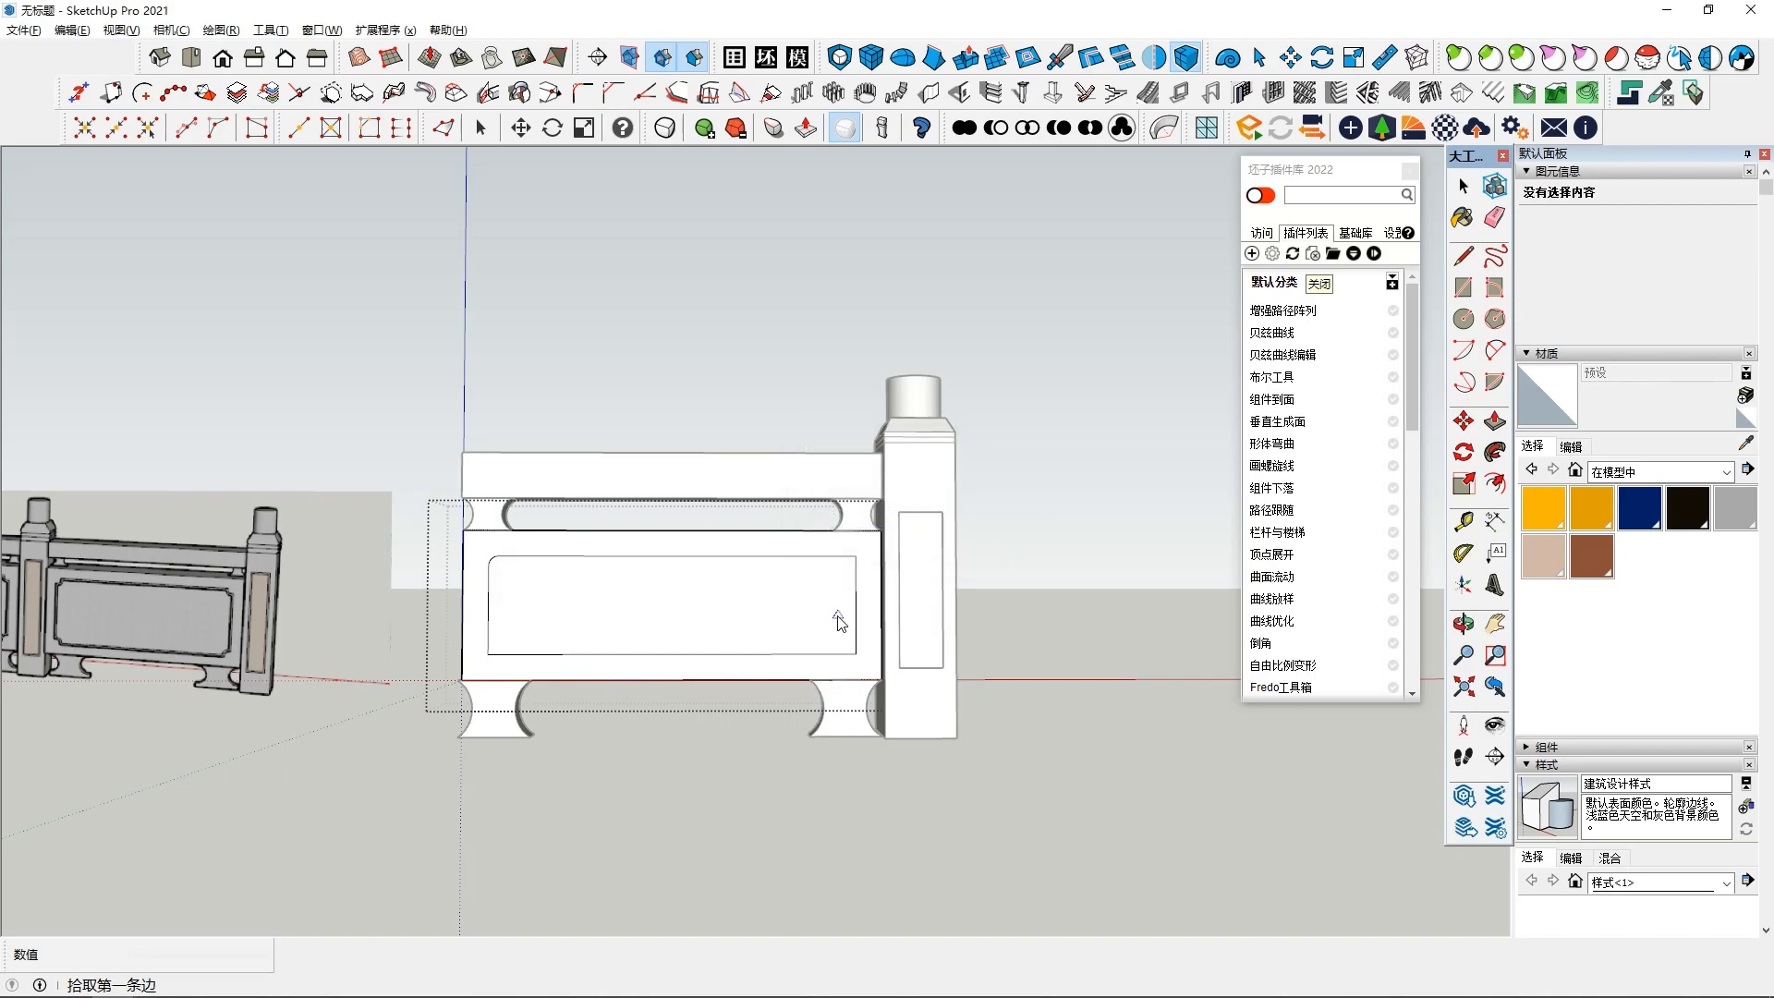
click(862, 586)
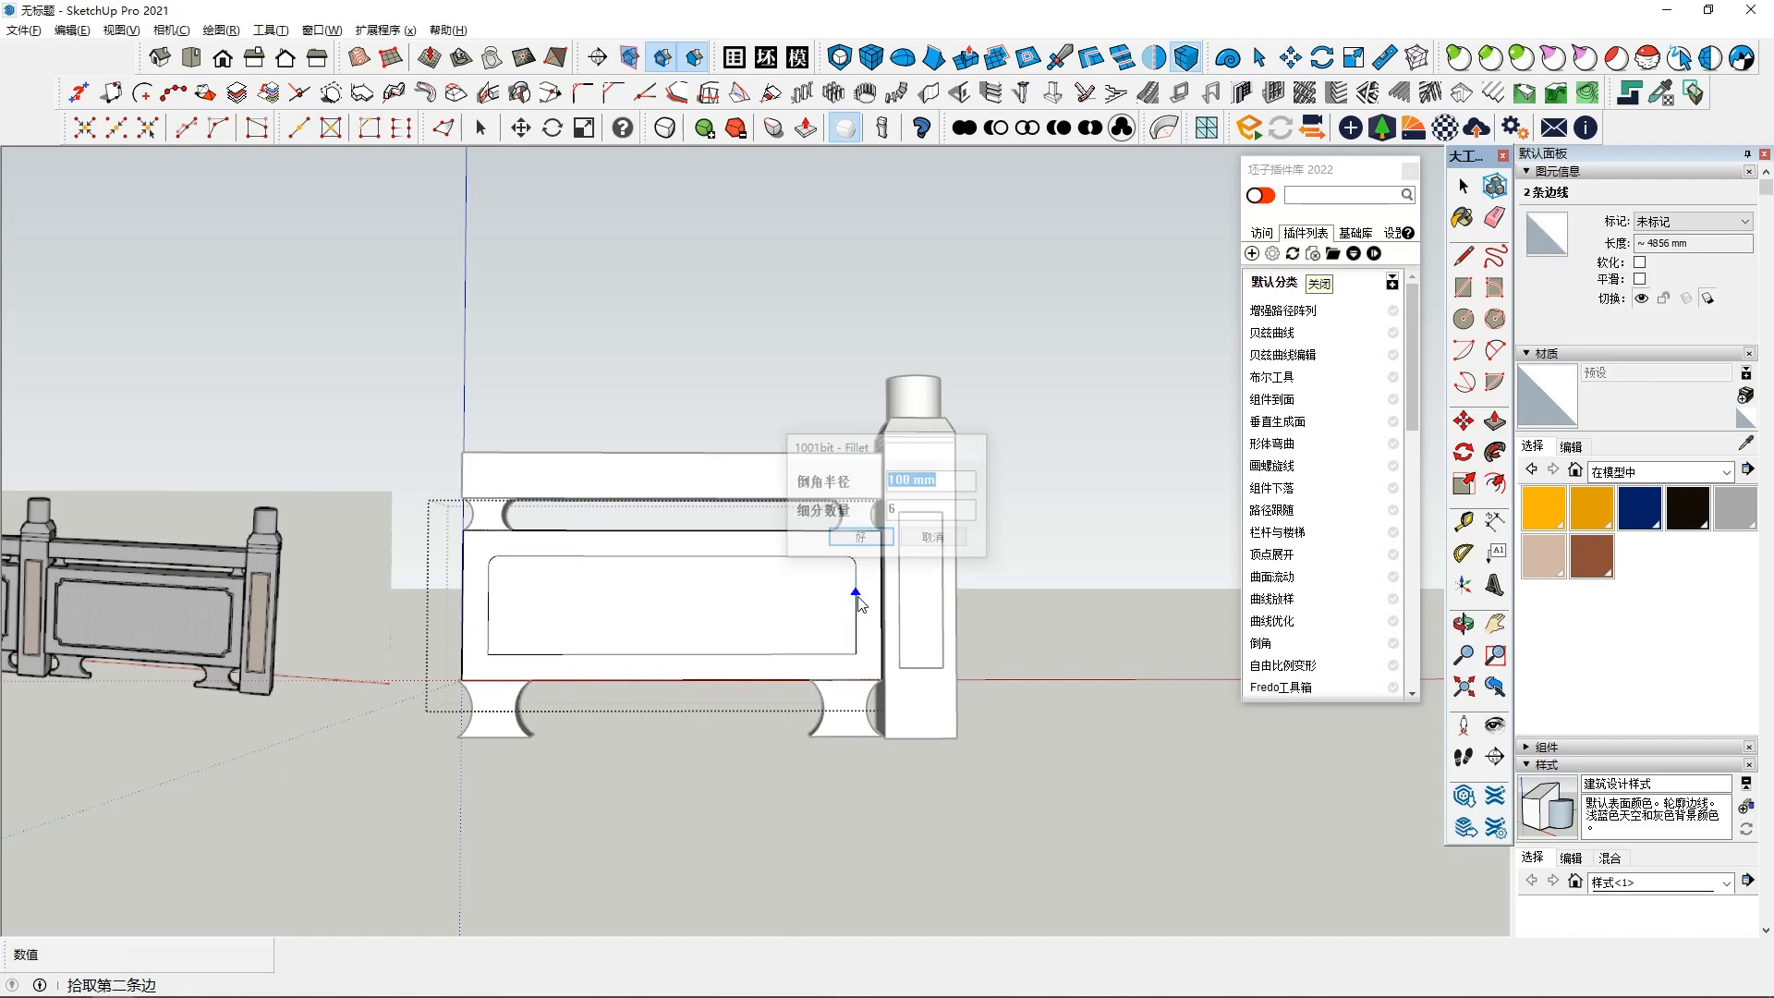
key(Return)
click(858, 634)
click(815, 654)
key(Return)
click(550, 657)
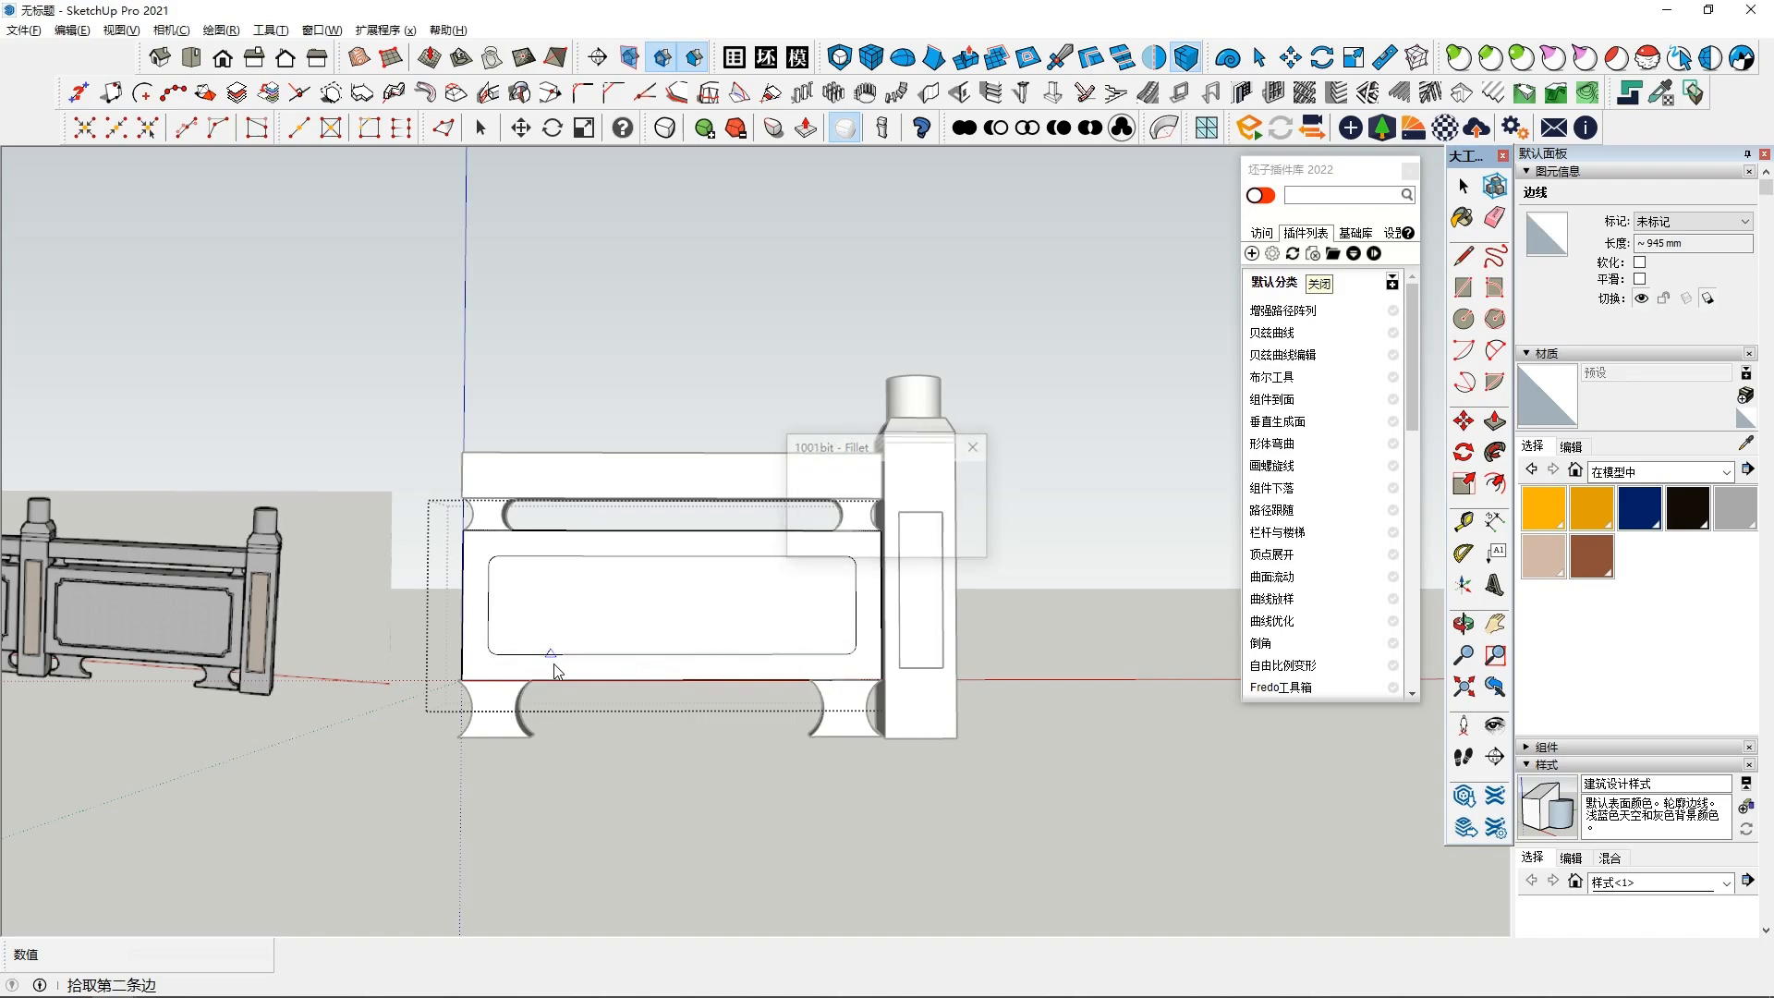
key(Return)
Offset the rounded inner face inward by about 32 mm to form a narrow border band
scroll(640, 718, down, 2)
key(space)
click(660, 614)
scroll(663, 610, up, 1)
key(p)
key(f)
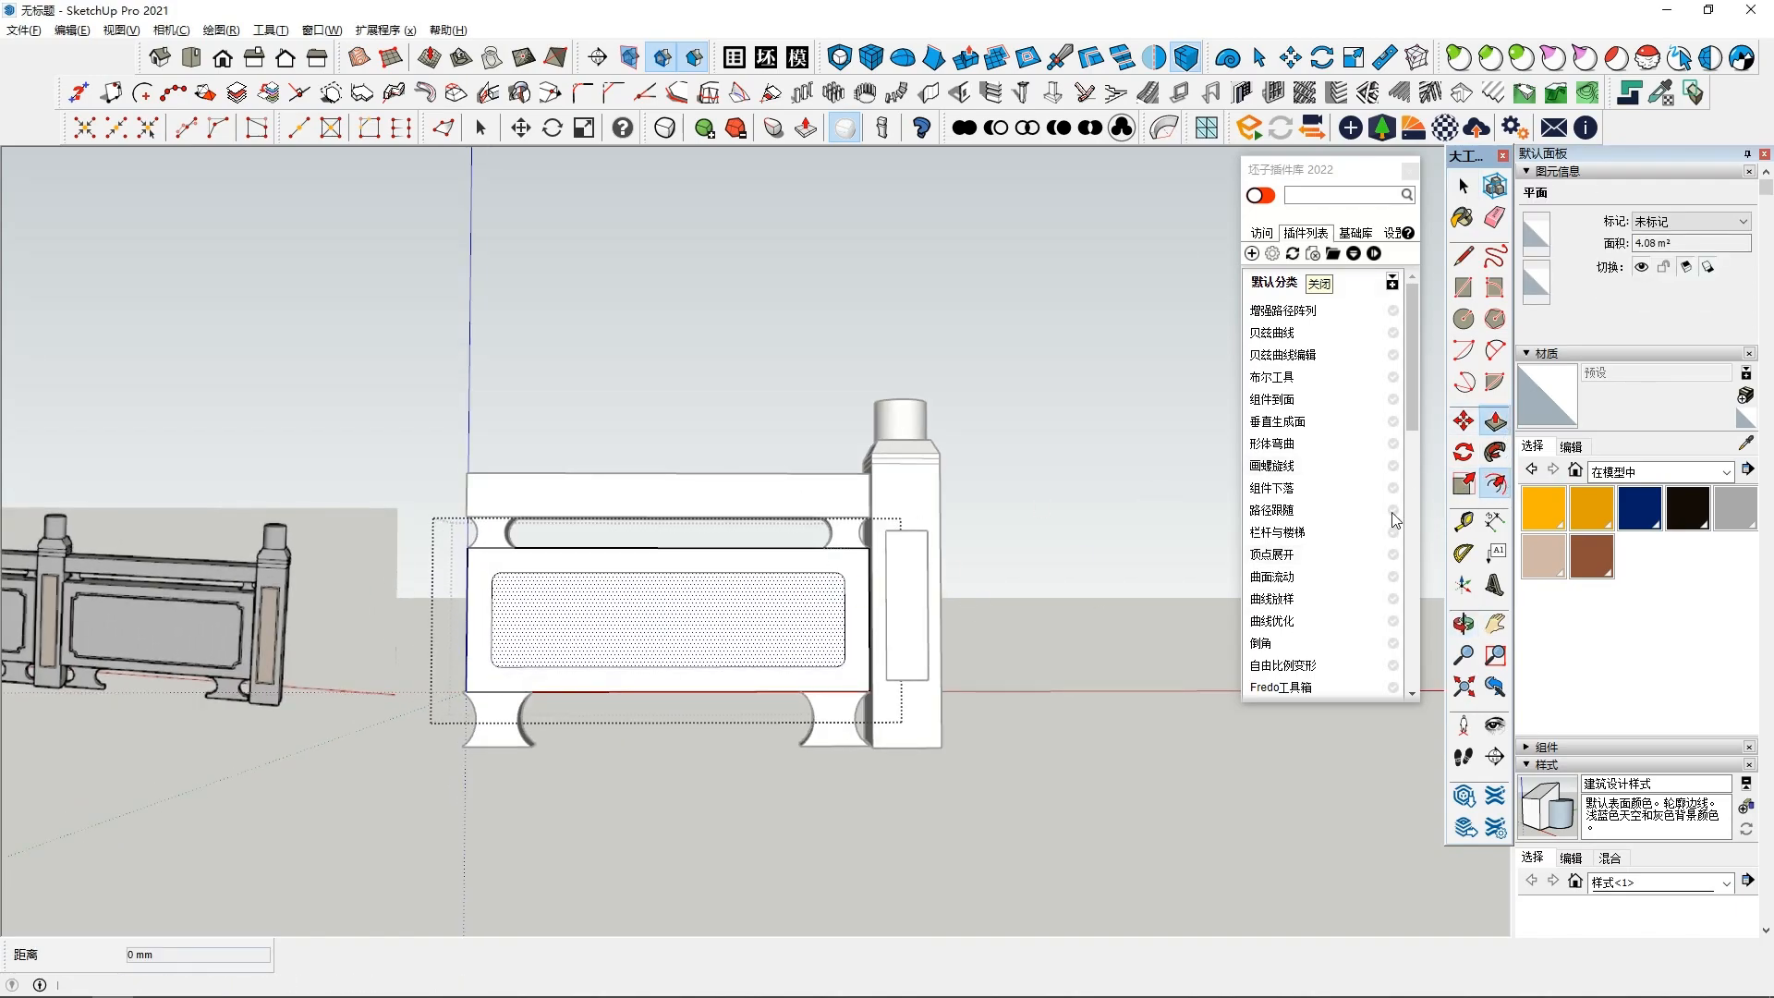
scroll(817, 595, up, 1)
click(795, 580)
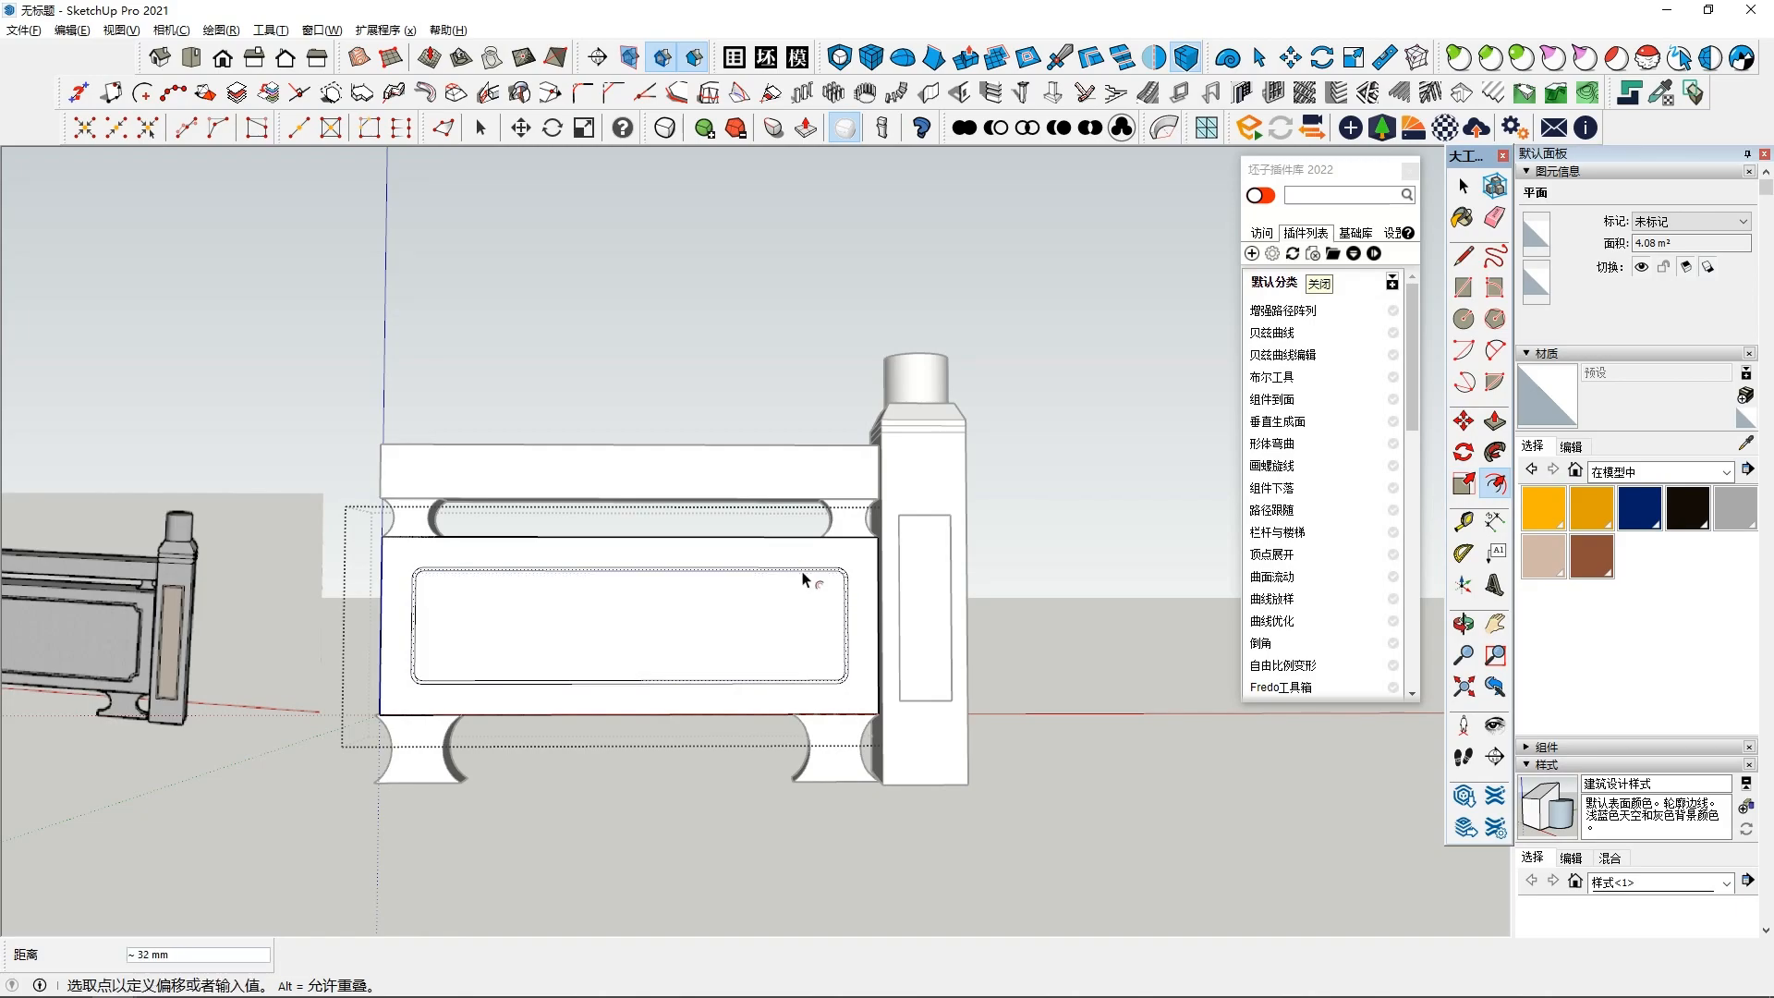
click(802, 573)
Scale the innermost rounded face down in width and height to widen the border band around it
scroll(825, 596, up, 1)
key(space)
click(803, 610)
click(1464, 484)
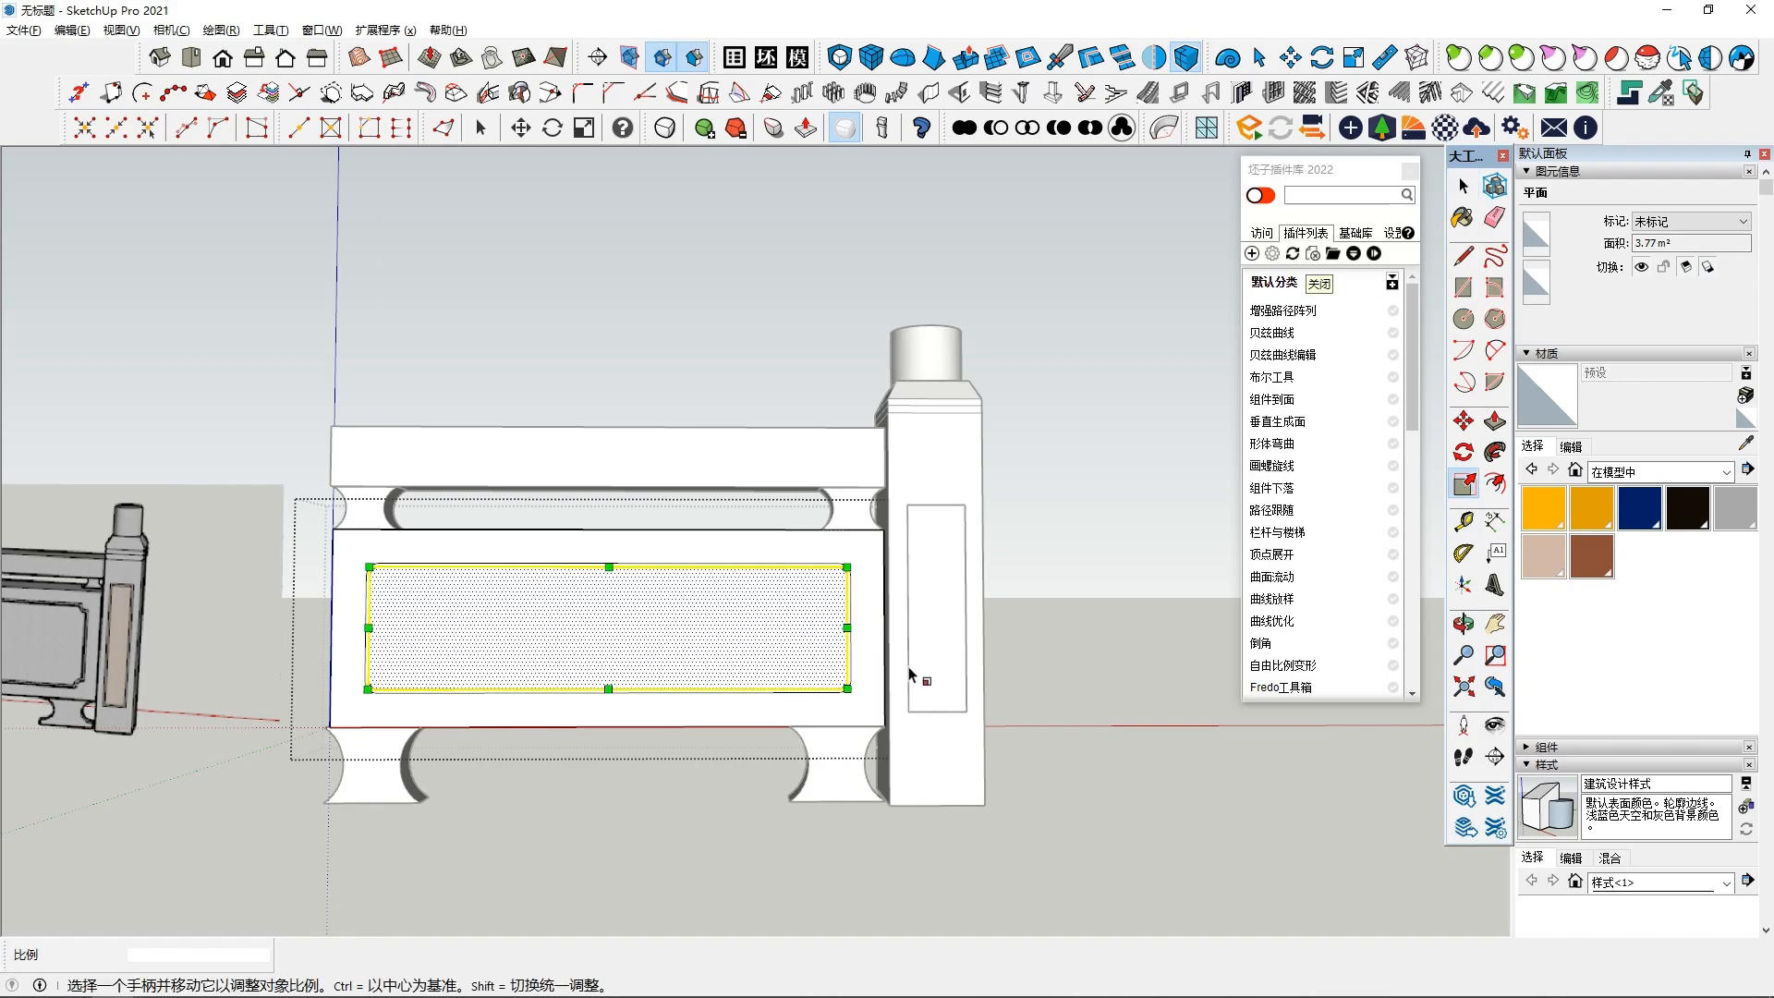
click(839, 625)
key(space)
scroll(843, 613, up, 2)
scroll(851, 601, down, 4)
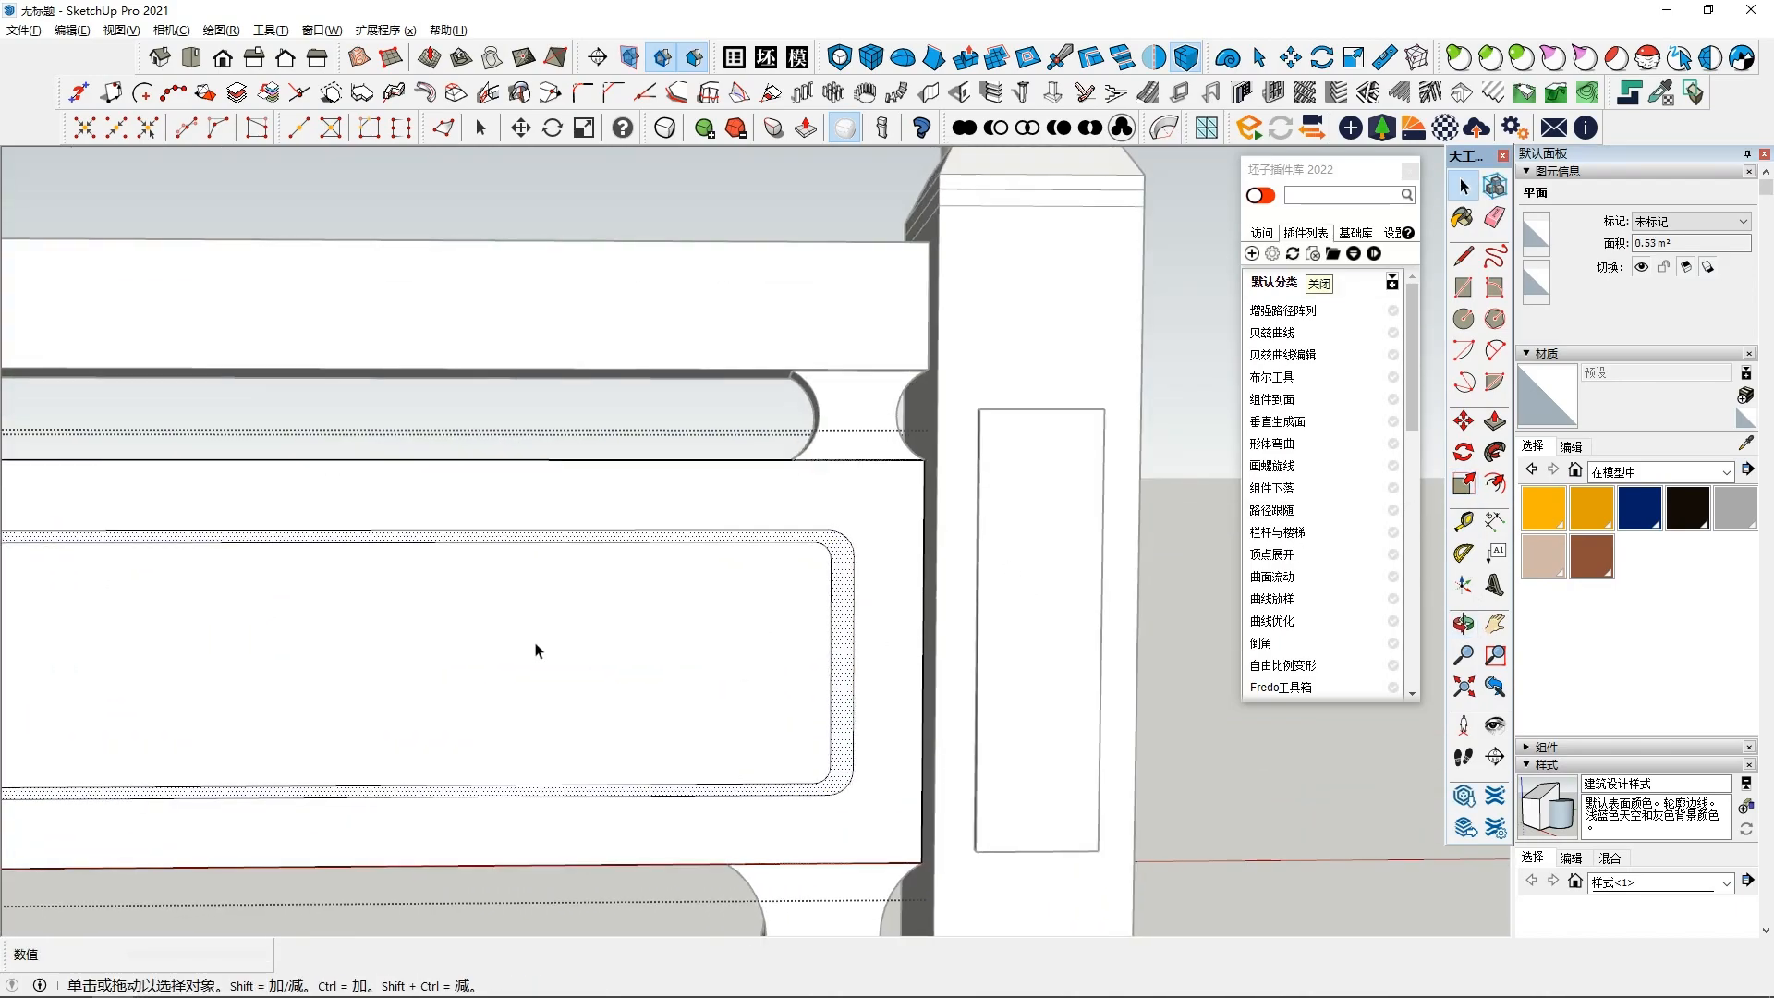
click(1465, 486)
drag(554, 594, 554, 604)
key(space)
middle_drag(878, 730, 966, 722)
Try to Push/Pull the rounded border band about 232 mm into the panel
click(963, 682)
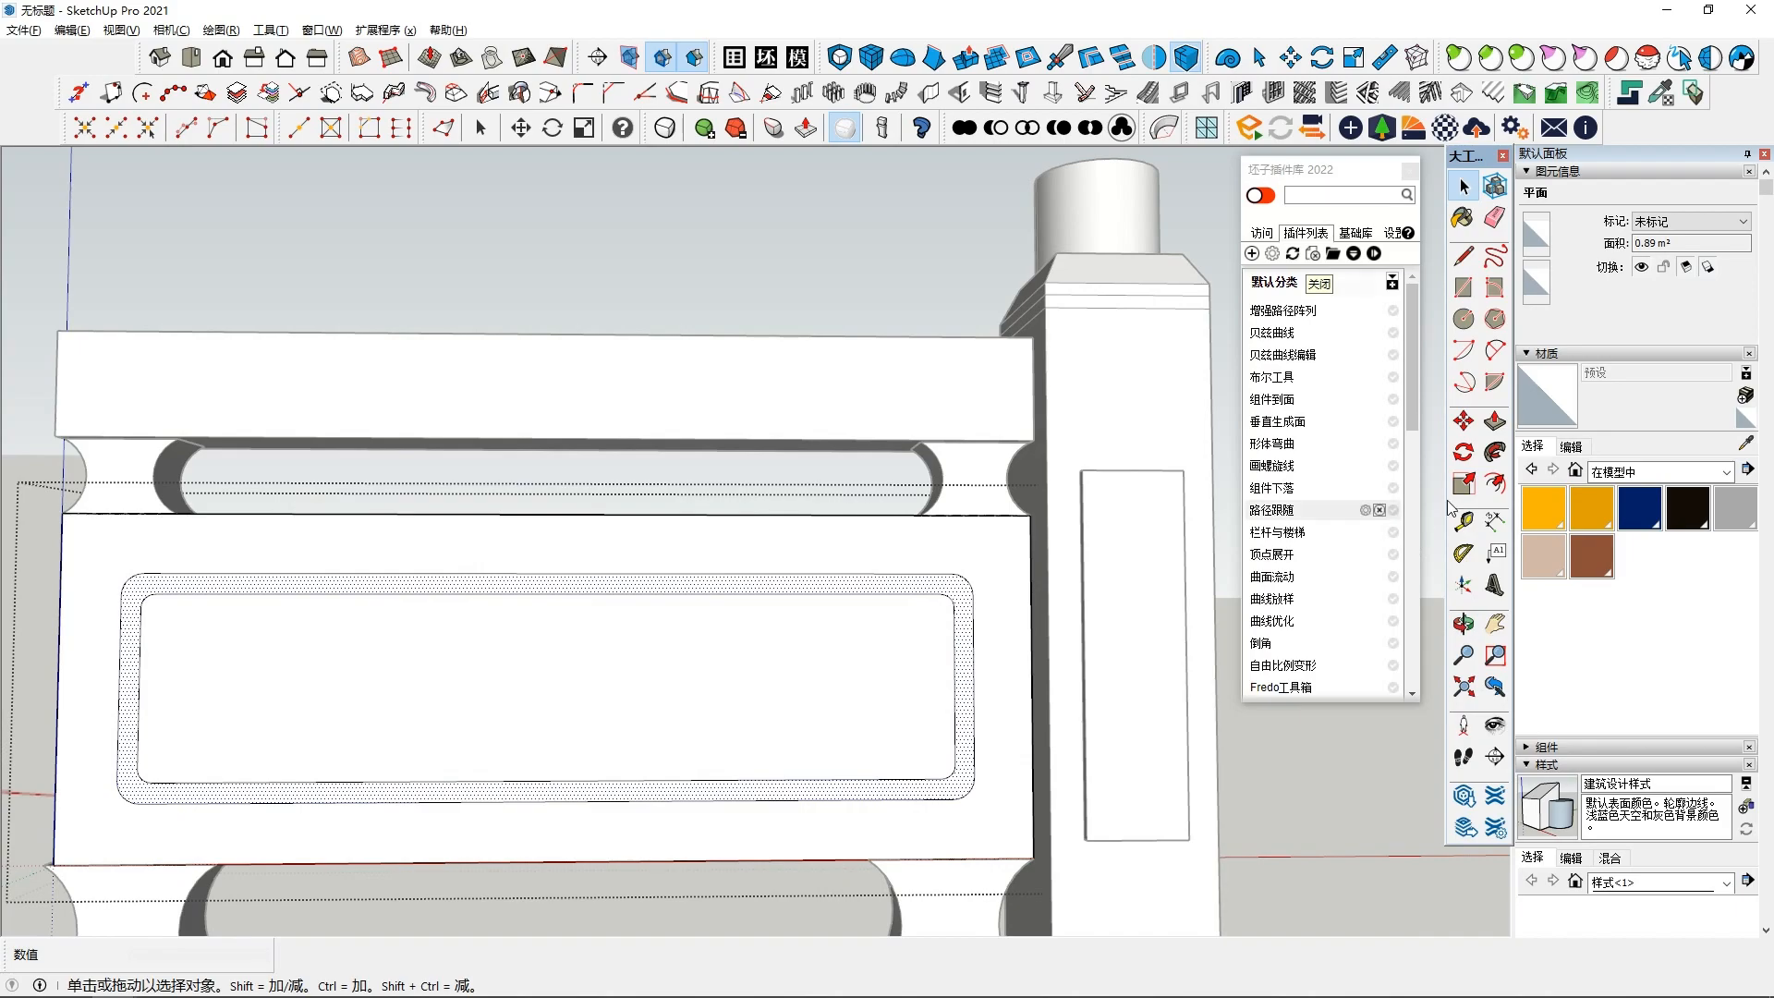
click(1494, 423)
middle_drag(854, 679, 906, 774)
click(882, 757)
scroll(875, 717, up, 5)
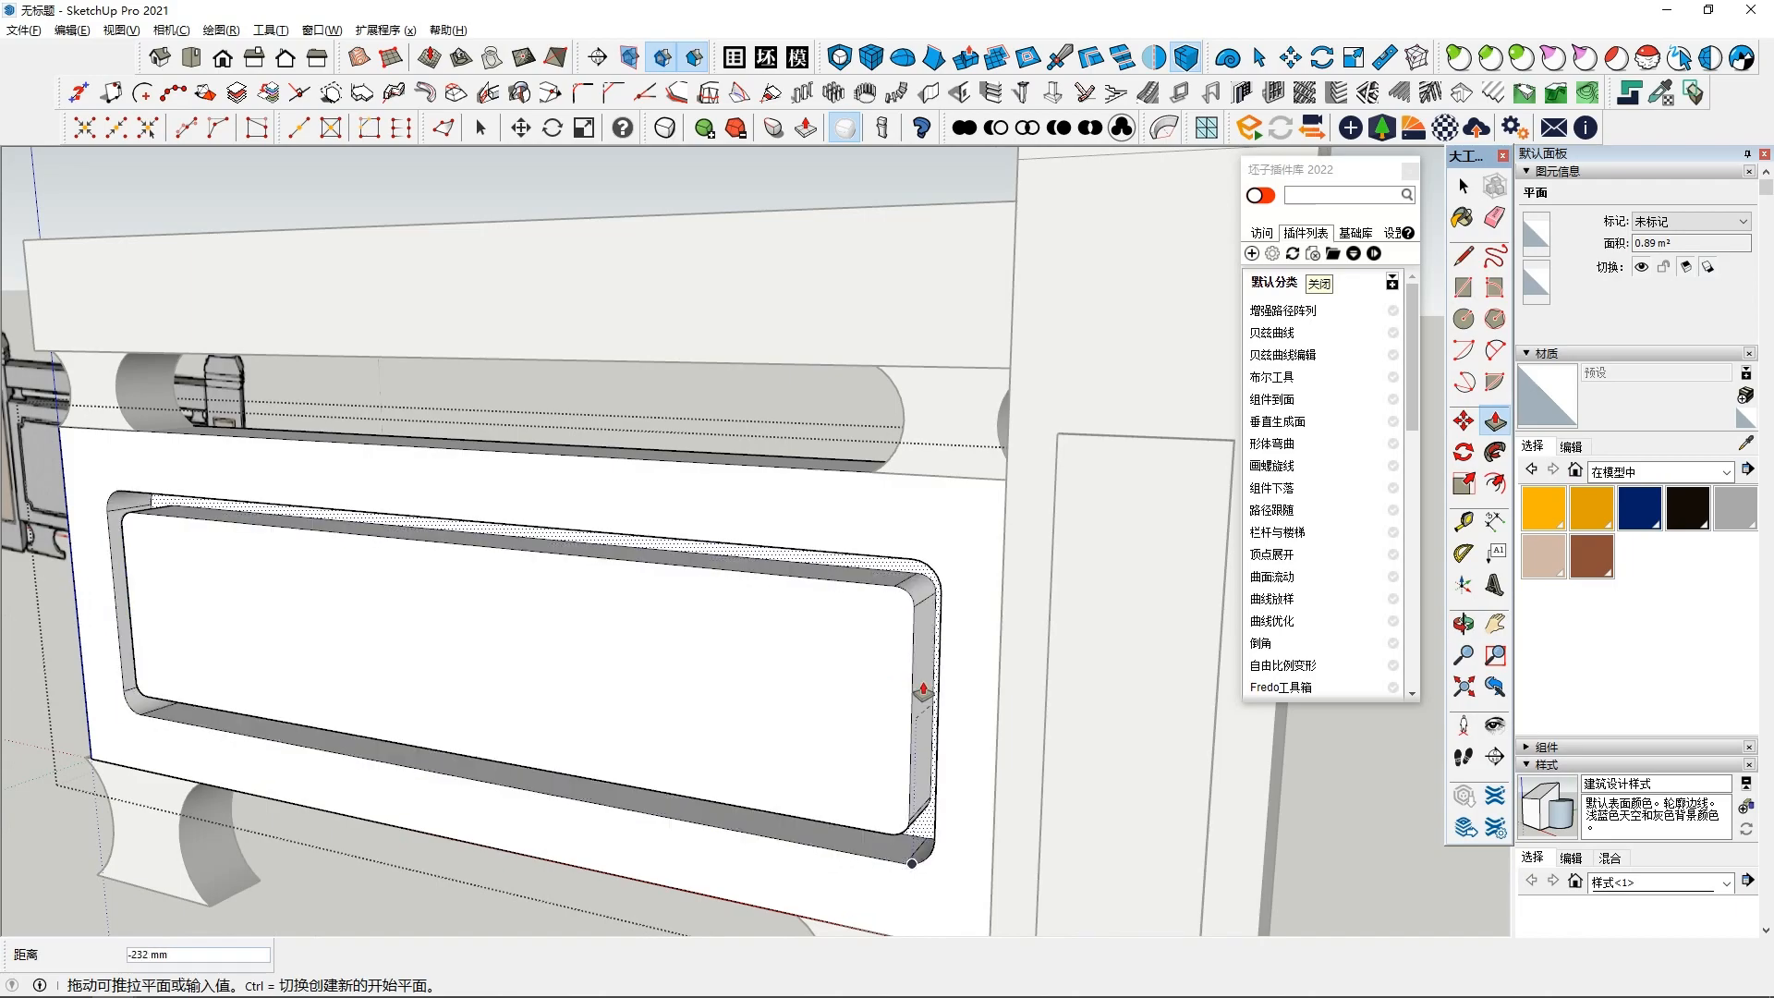
click(920, 702)
key(space)
scroll(693, 741, down, 10)
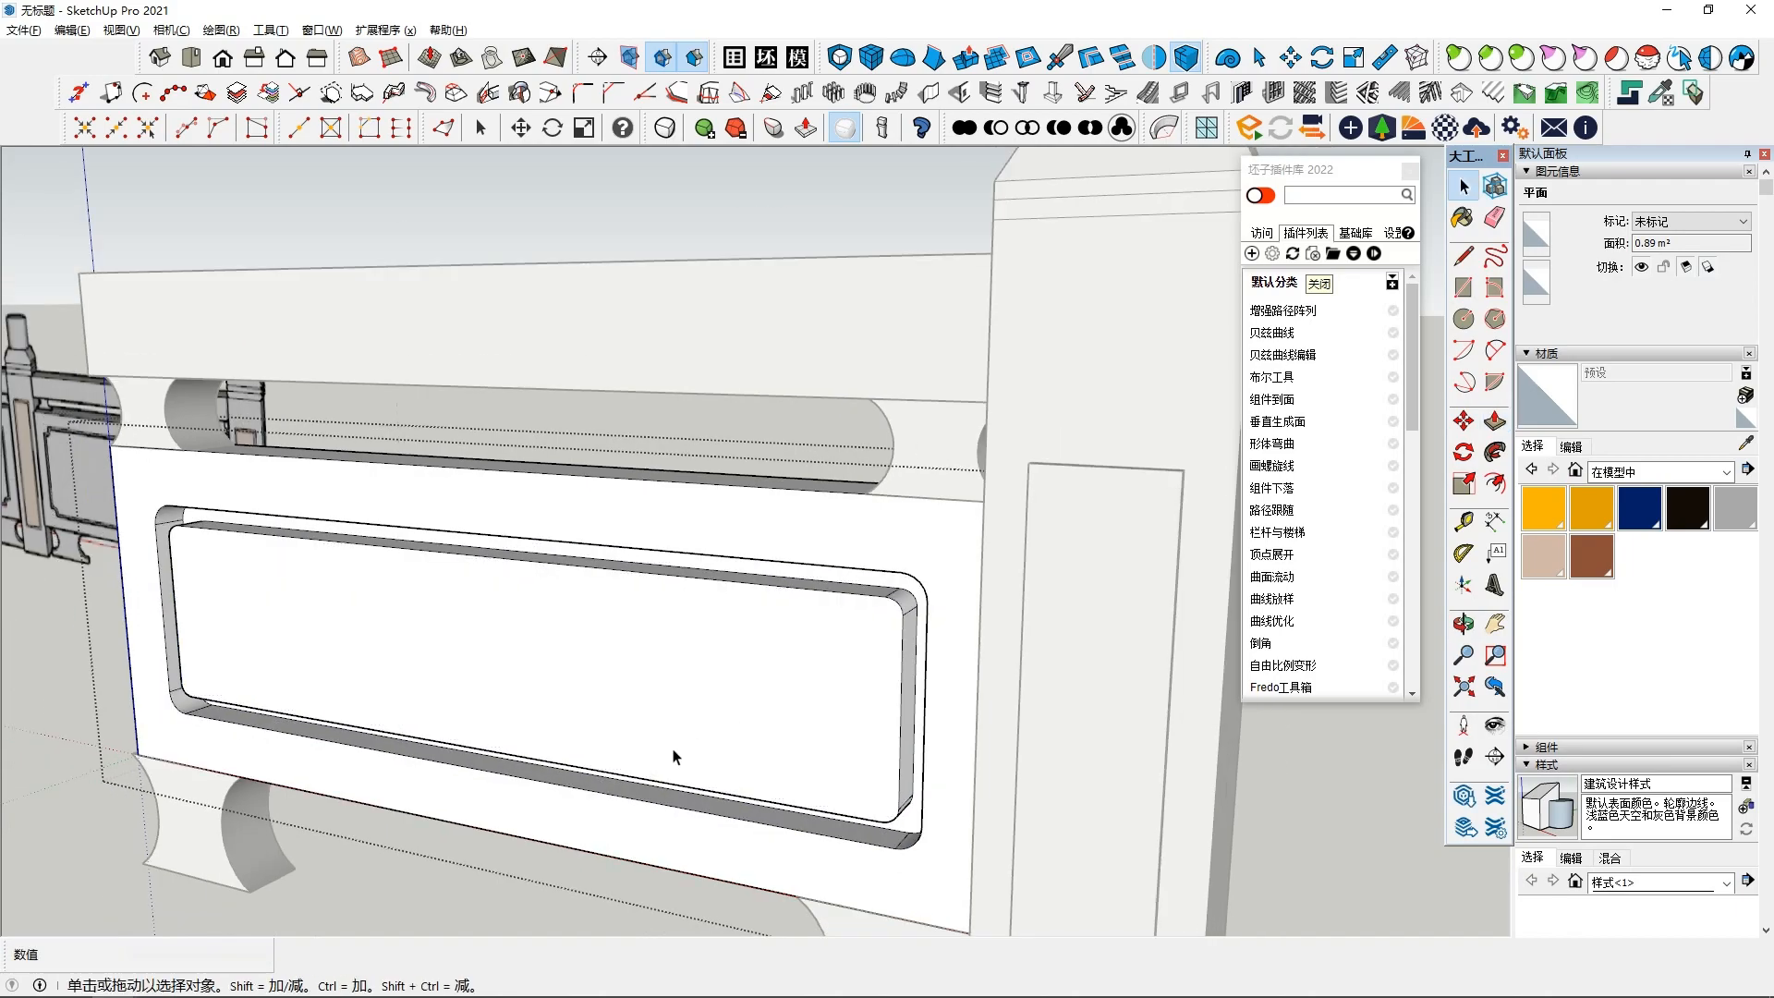
scroll(665, 554, up, 3)
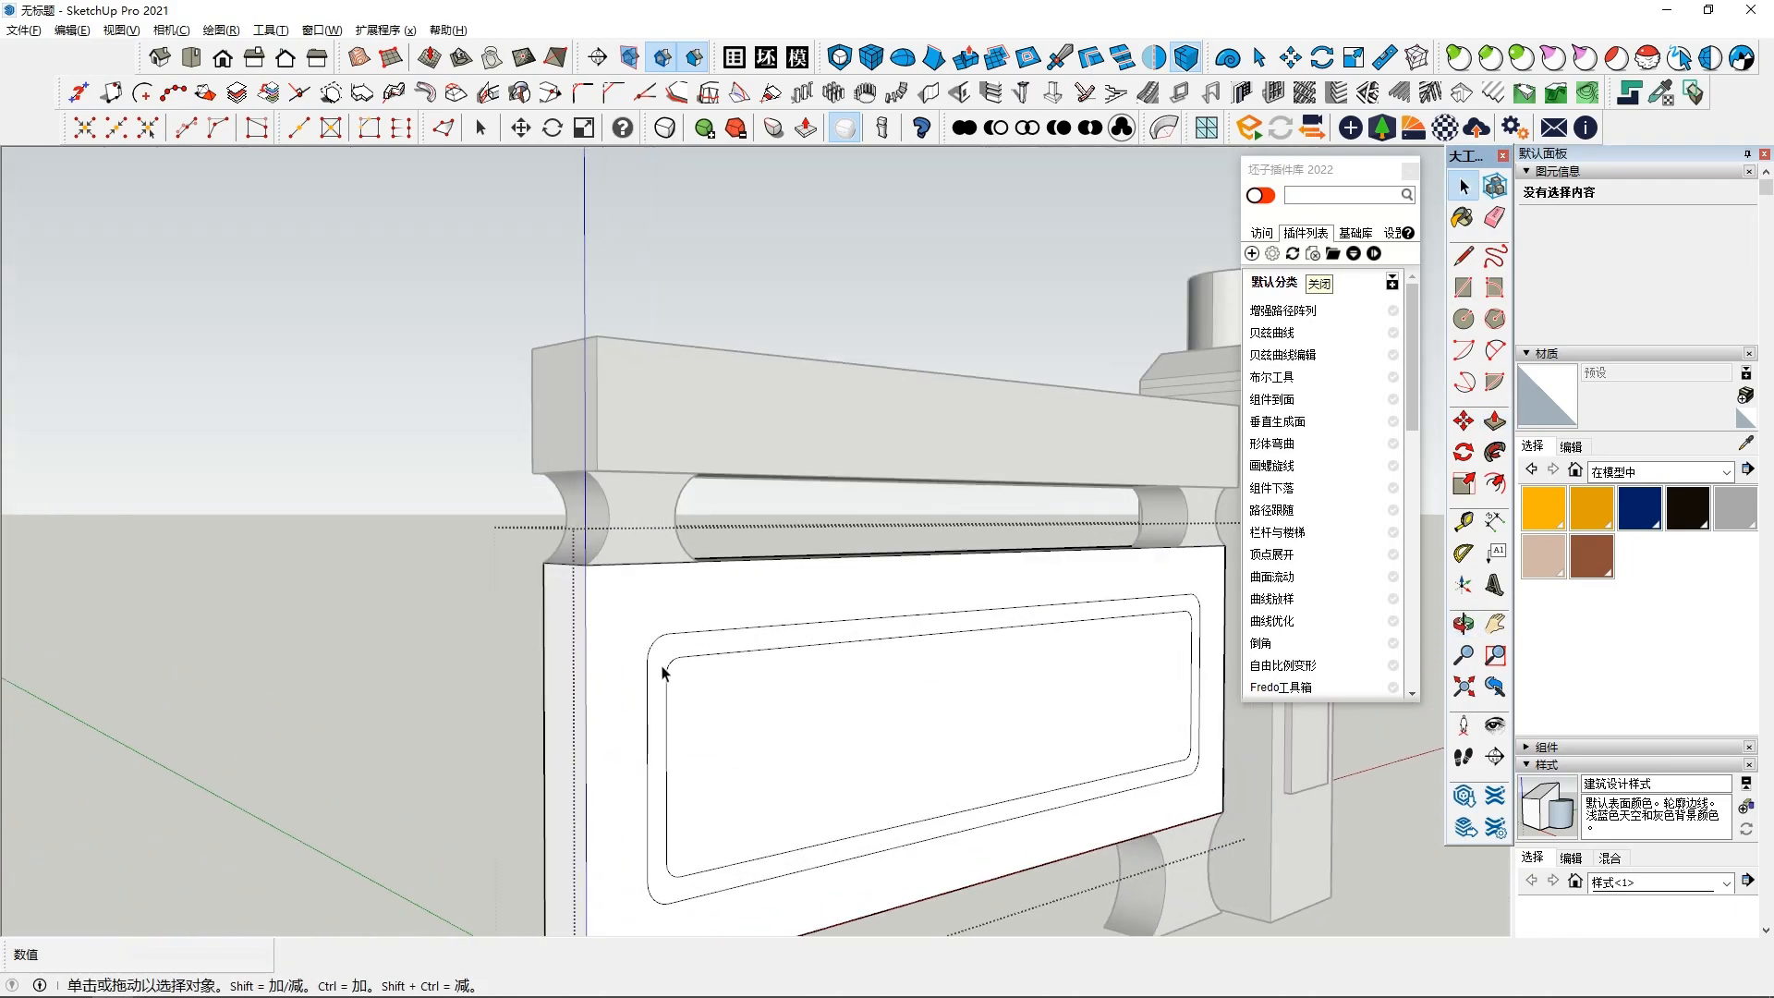
Push/Pull the rounded border band slightly inward to recess a shallow groove in the panel's front face
click(933, 617)
scroll(942, 606, up, 2)
click(1494, 422)
scroll(692, 644, up, 1)
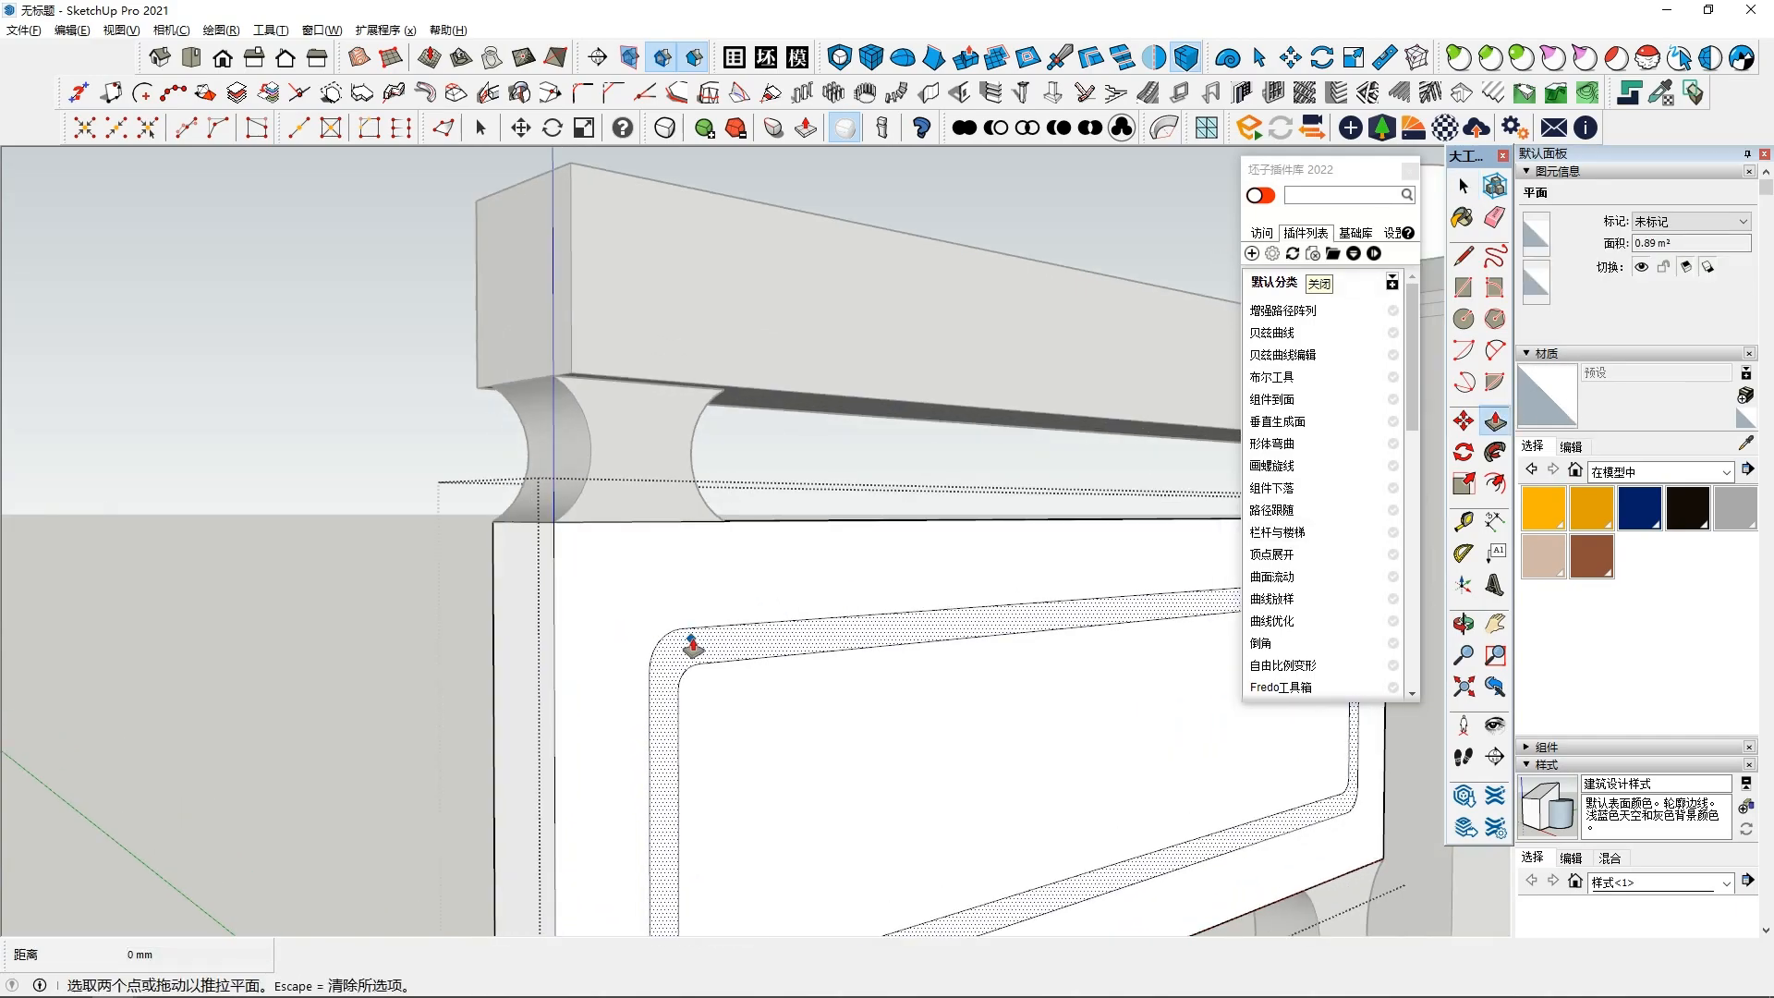
drag(697, 644, 687, 651)
key(space)
scroll(688, 652, down, 2)
Select the grooved front face geometry of the panel and create a mirrored copy behind the panel
click(517, 759)
middle_drag(522, 767, 1199, 846)
middle_drag(976, 718, 925, 389)
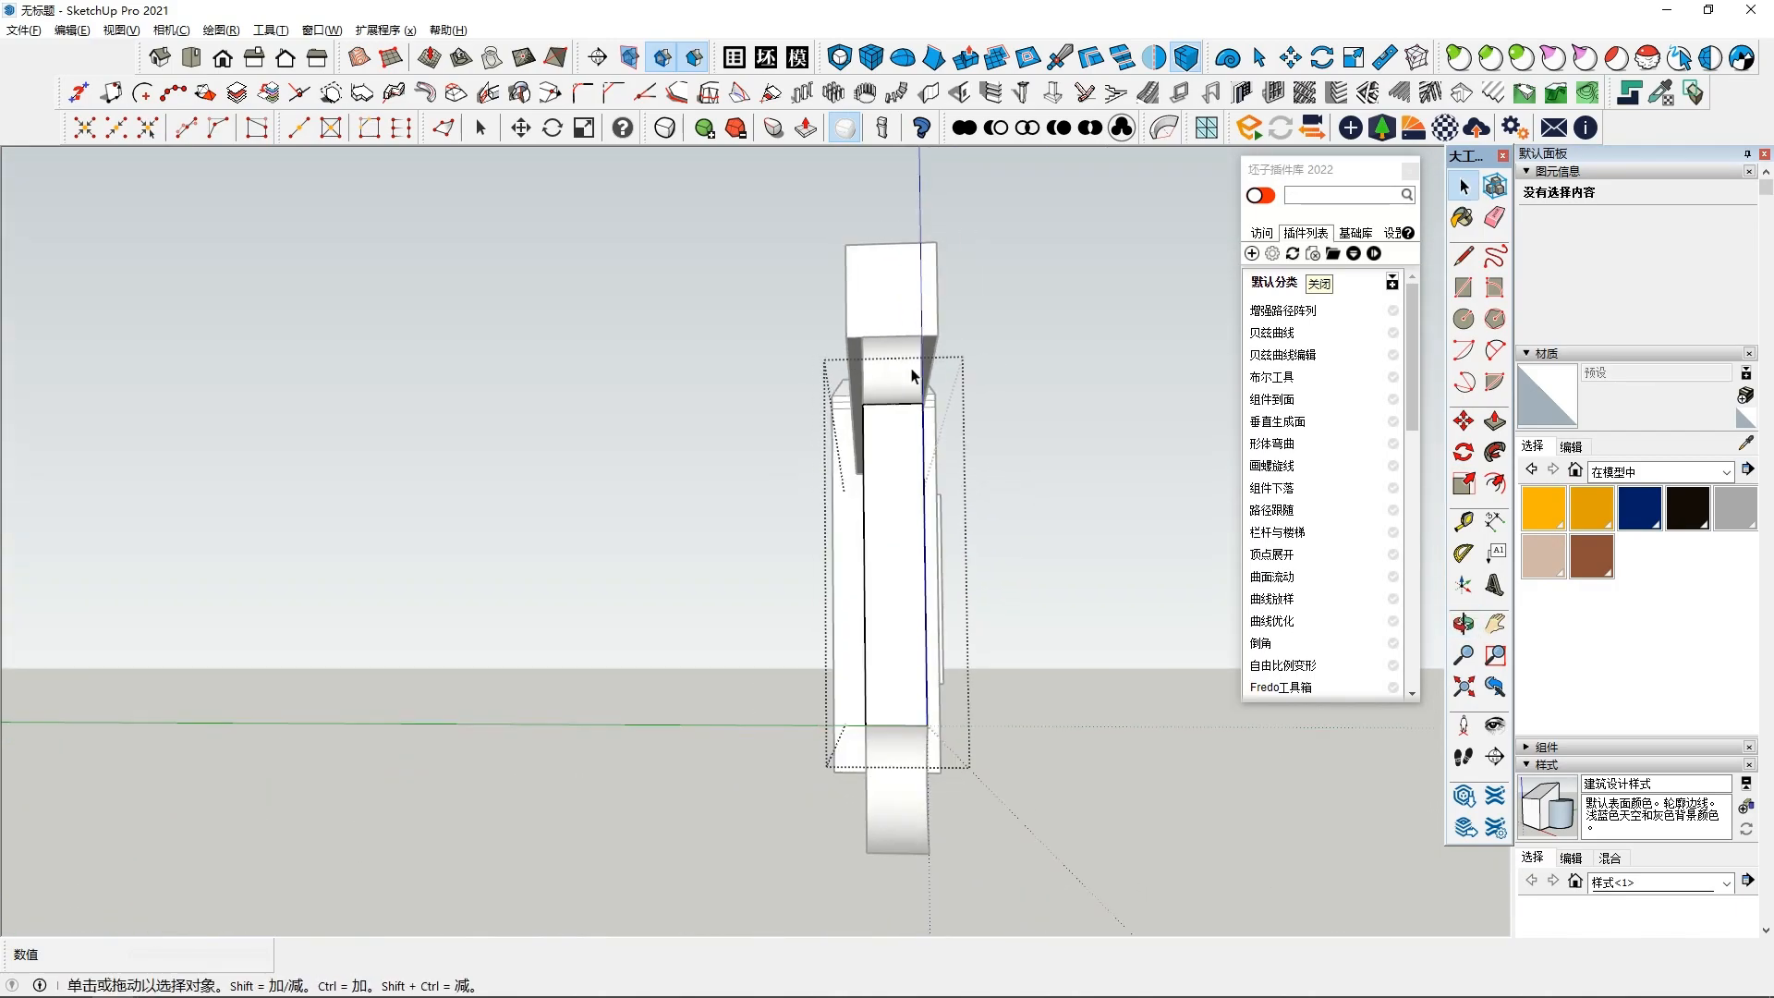
drag(895, 324, 1106, 878)
middle_drag(1100, 855, 1136, 280)
click(1157, 59)
middle_drag(717, 551, 404, 621)
Move the mirrored grooved face onto the panel's back by matching their top corners, and close the panel group
key(m)
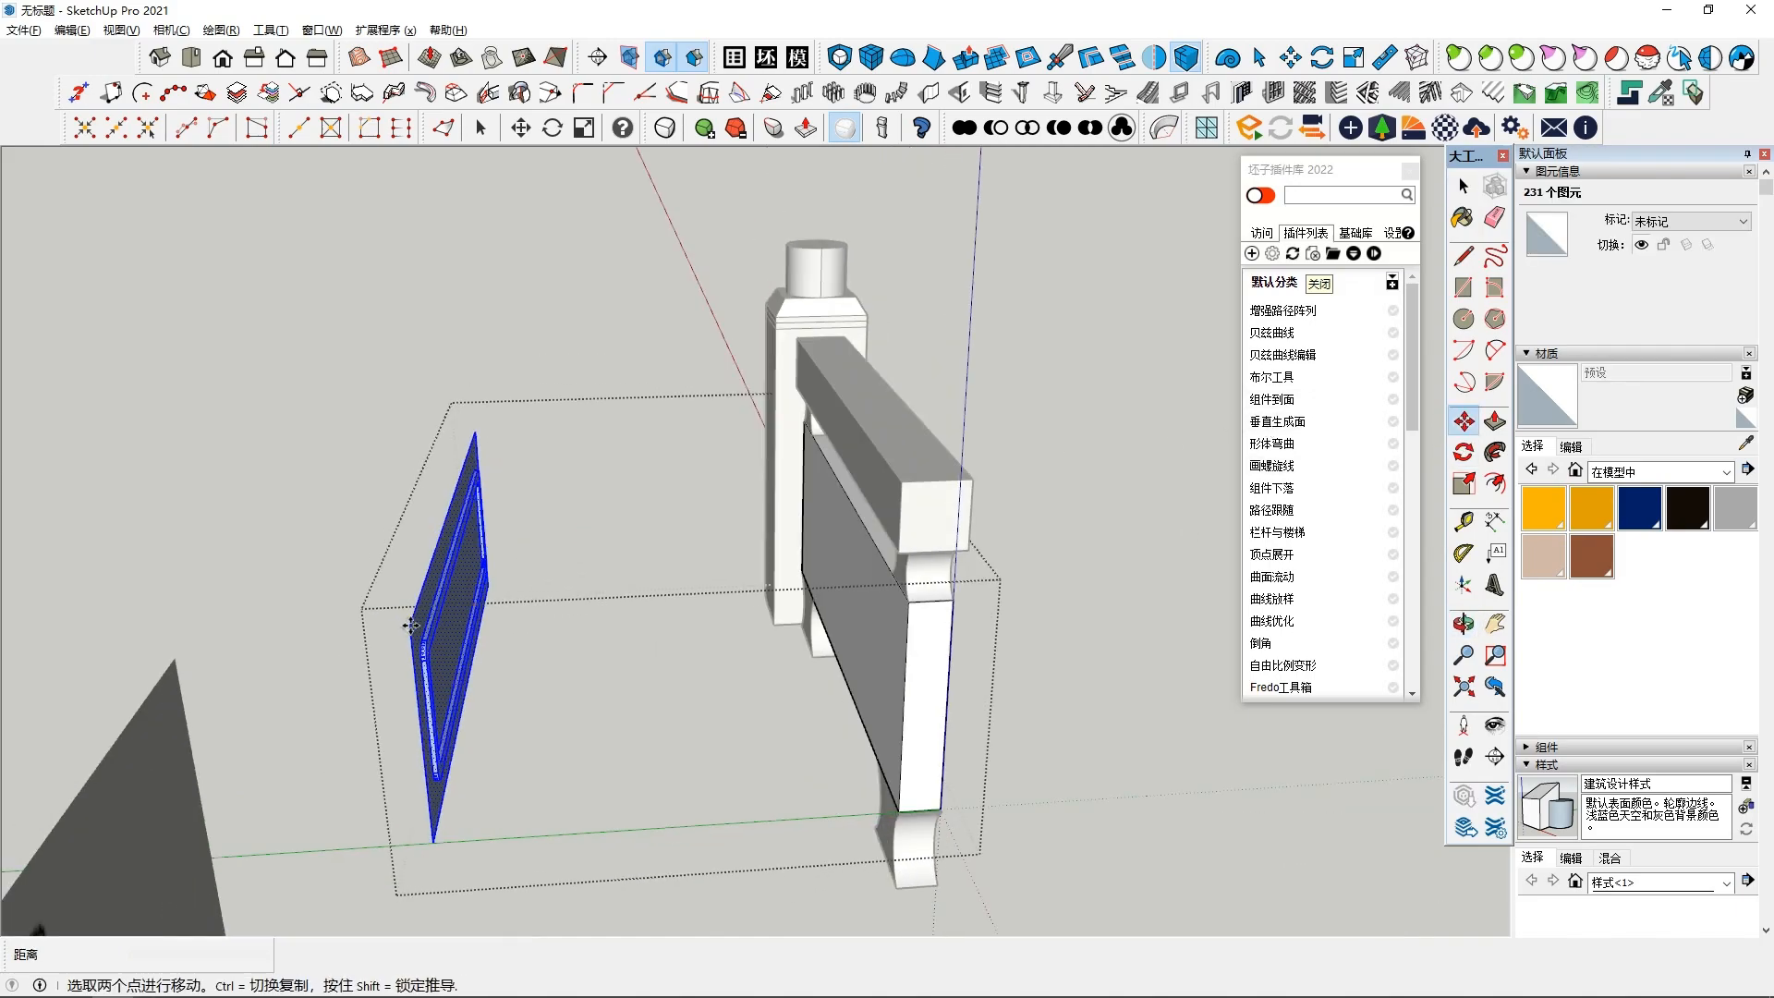
click(411, 626)
click(909, 601)
key(space)
click(753, 708)
Select the rail, infill panel, spacer blocks and foot blocks without the post and combine them into one group
middle_drag(753, 709, 675, 591)
scroll(719, 797, down, 3)
middle_drag(674, 591, 815, 652)
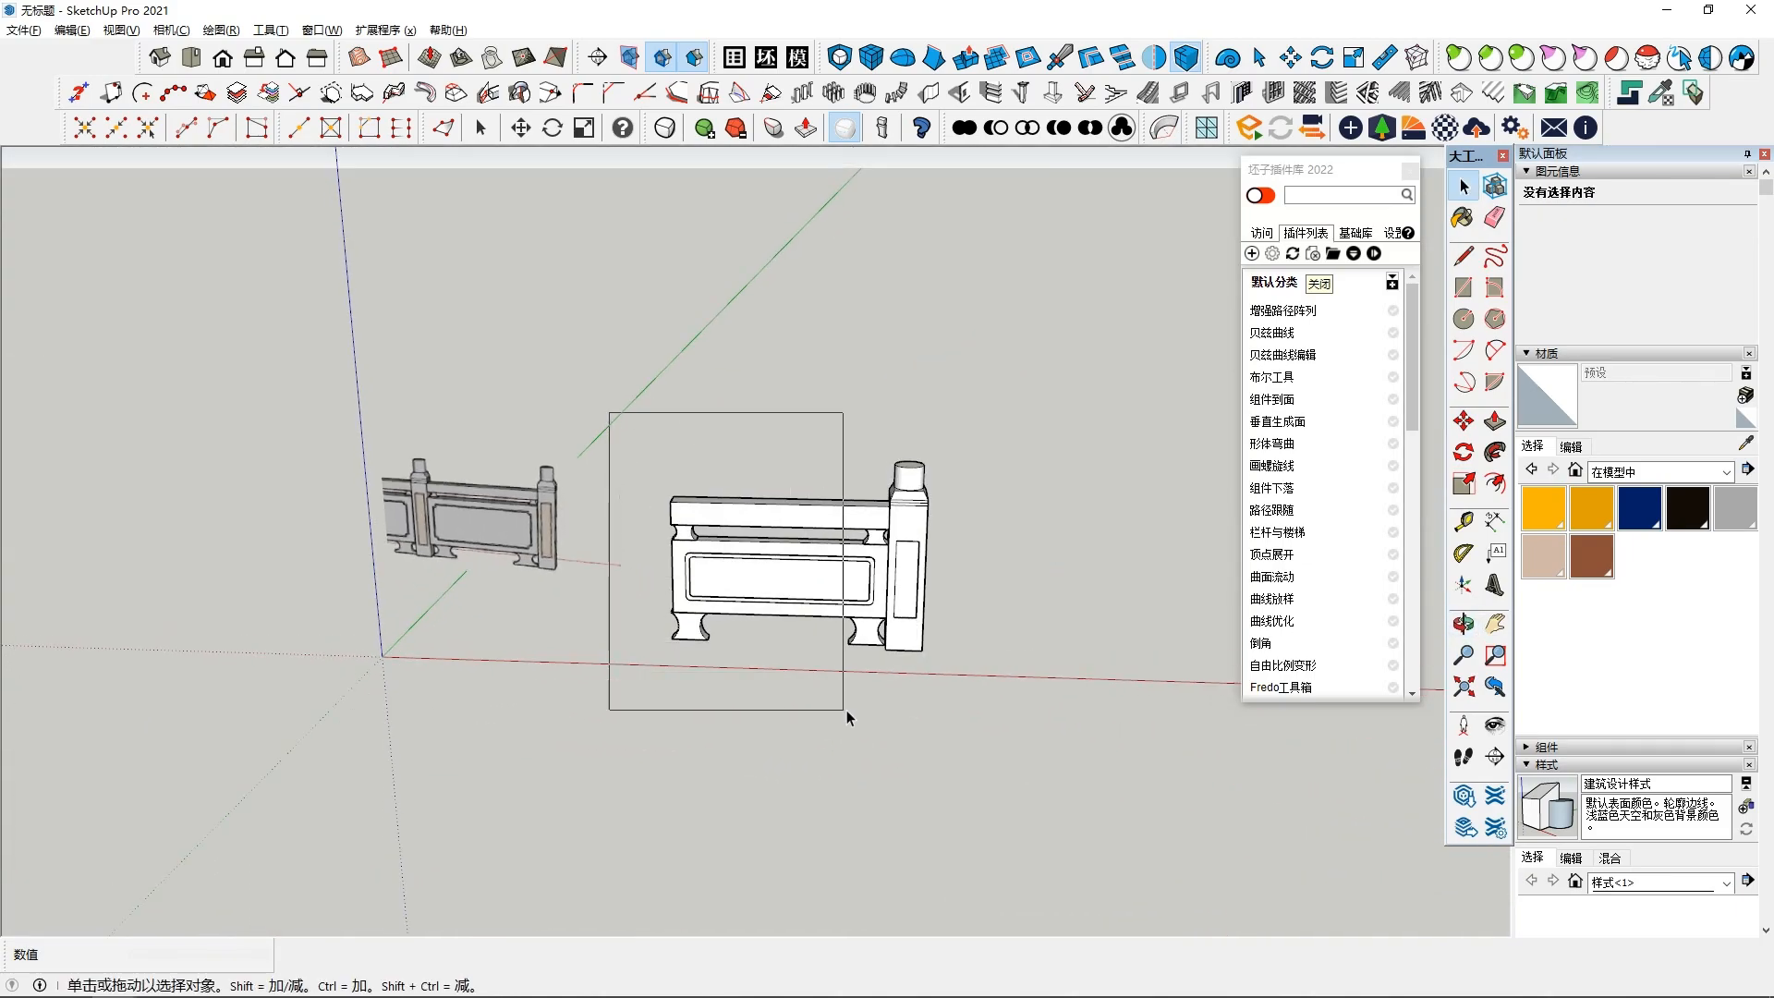
drag(900, 741, 900, 741)
middle_drag(900, 741, 823, 558)
right_click(831, 549)
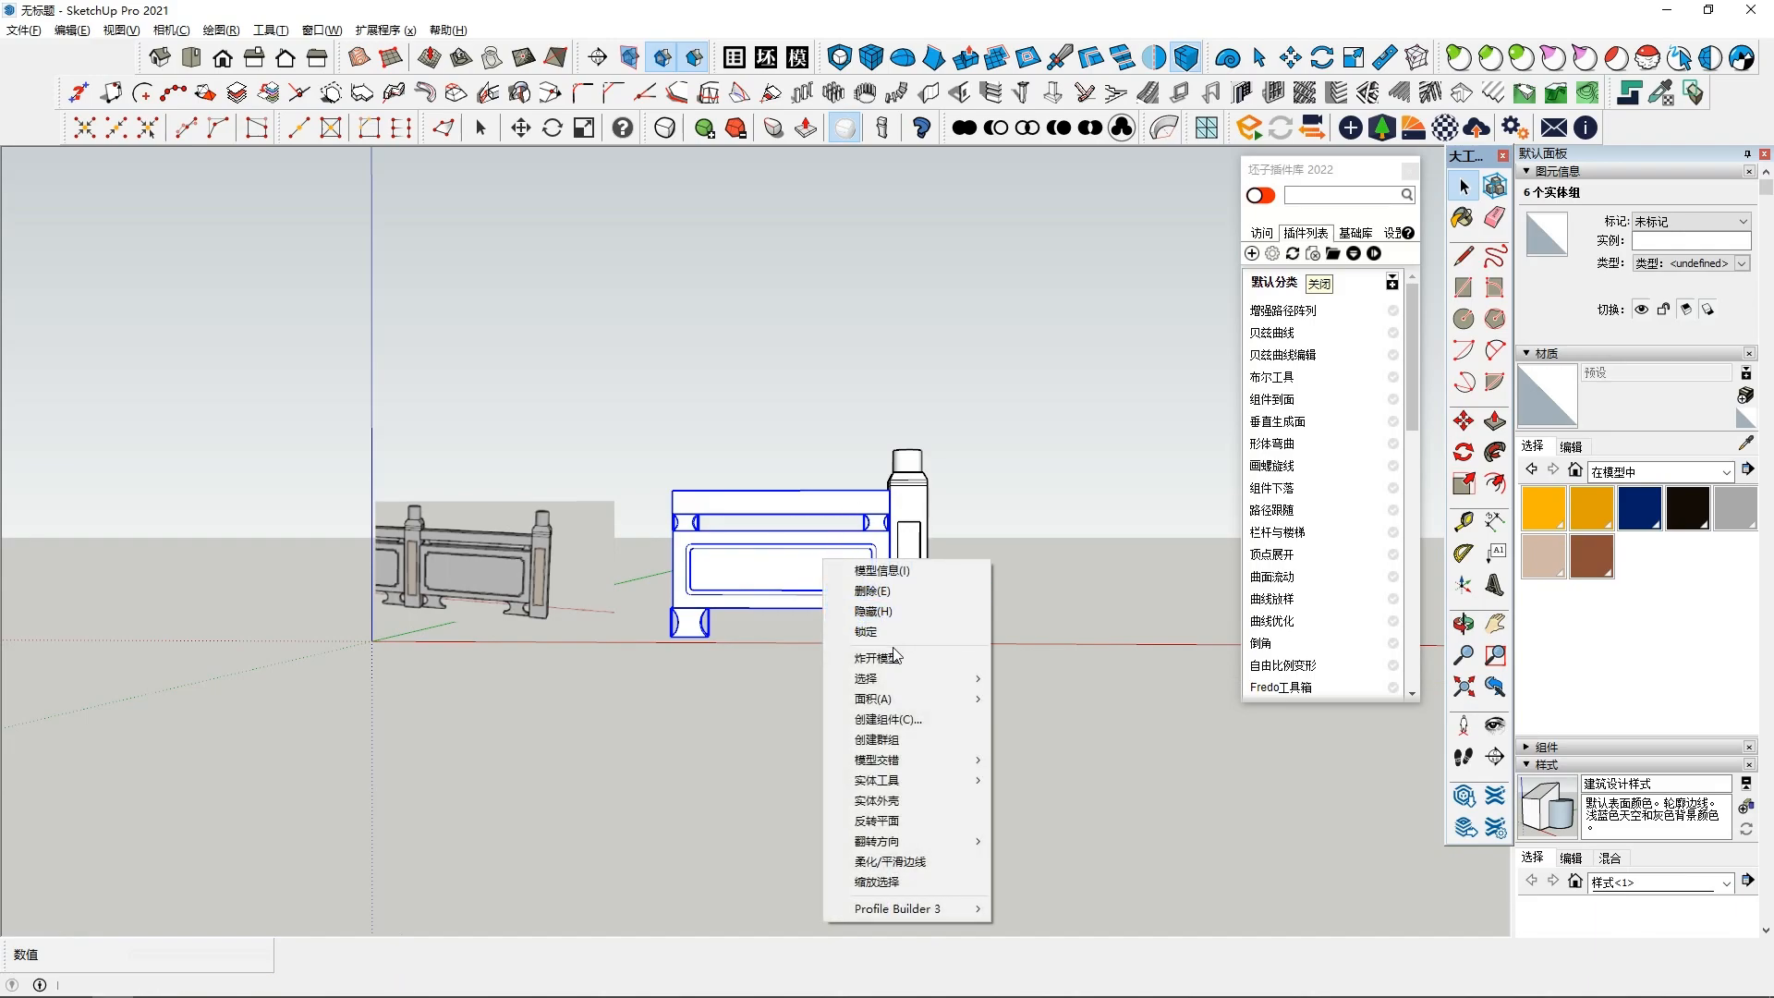
click(902, 743)
Move the post from its current end of the railing to the opposite end, flush against the end of the rail and panel group
middle_drag(875, 744, 944, 610)
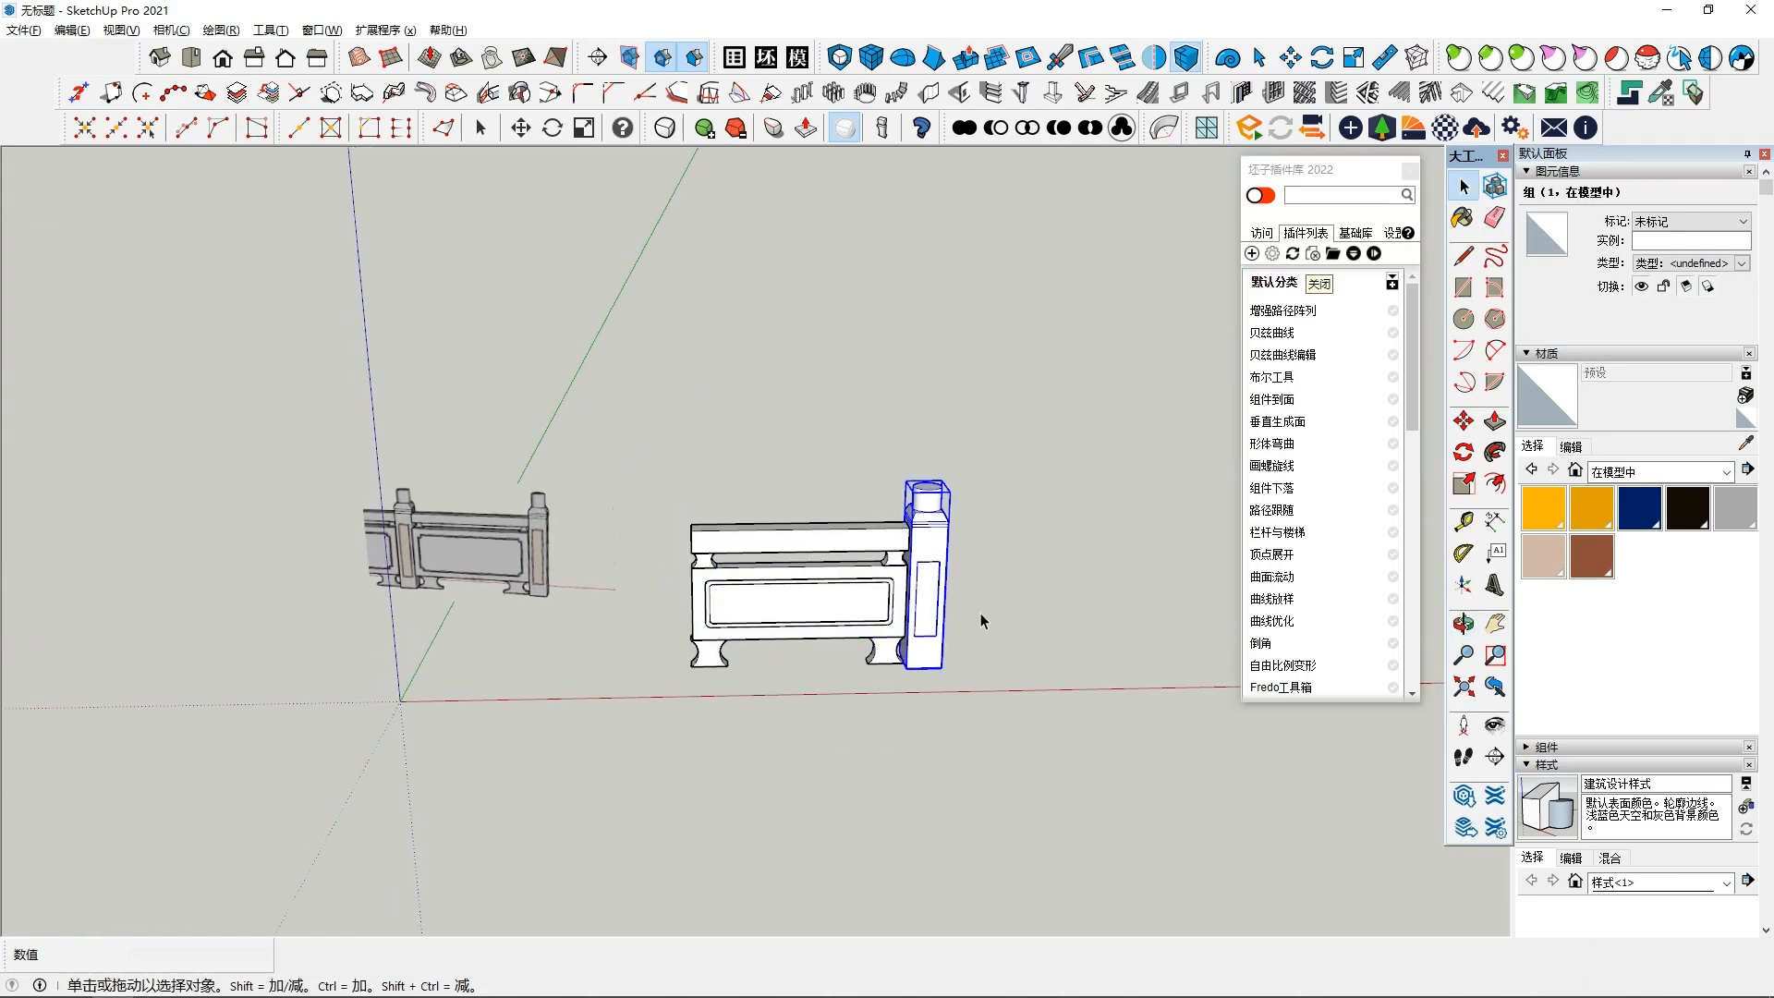
click(1464, 422)
click(938, 674)
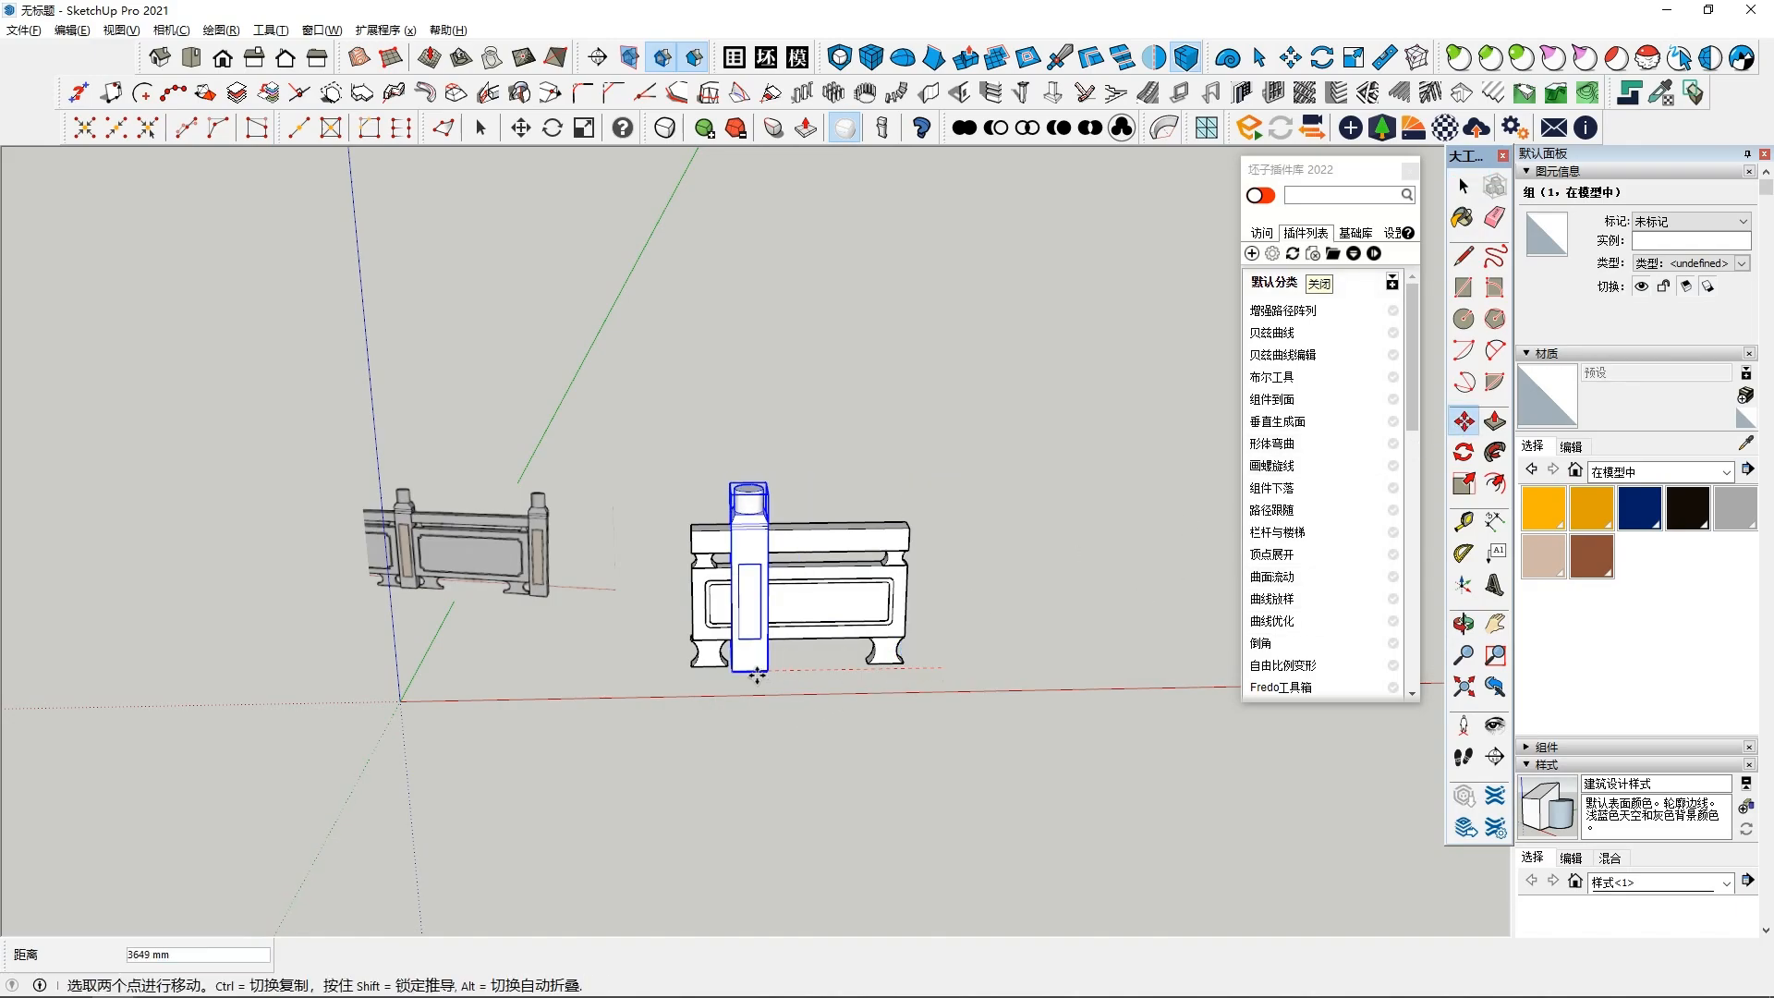
click(683, 672)
click(681, 607)
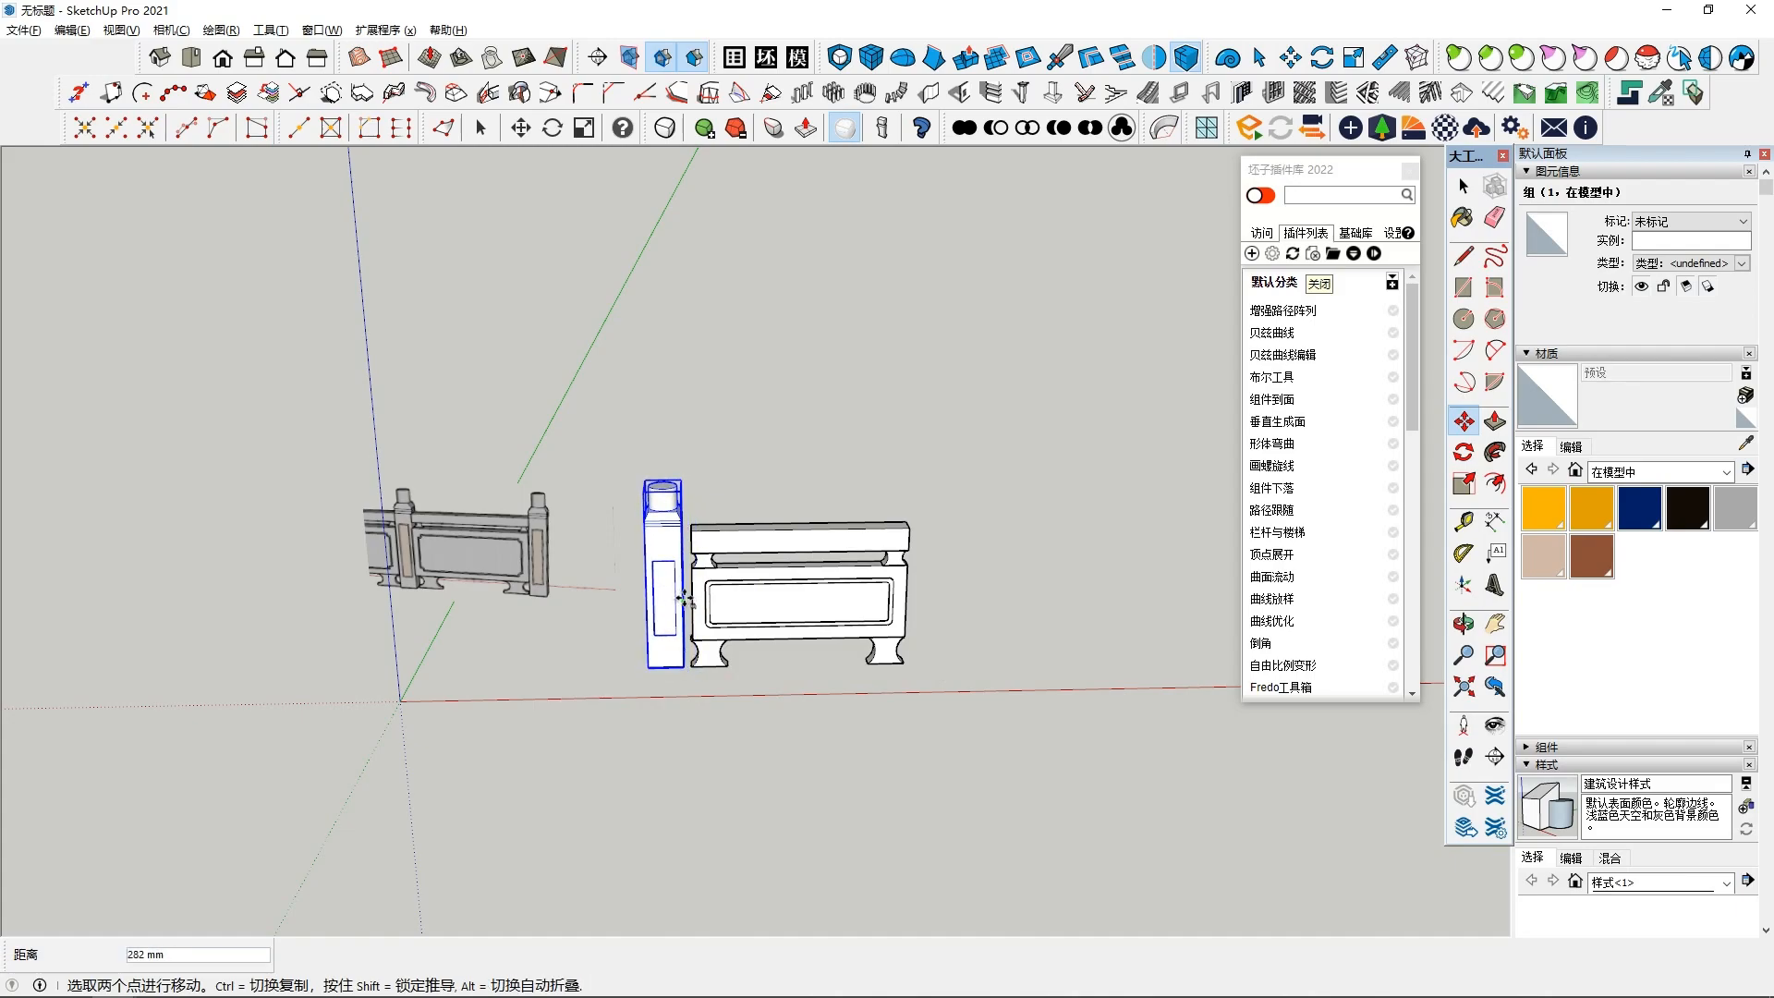
click(692, 609)
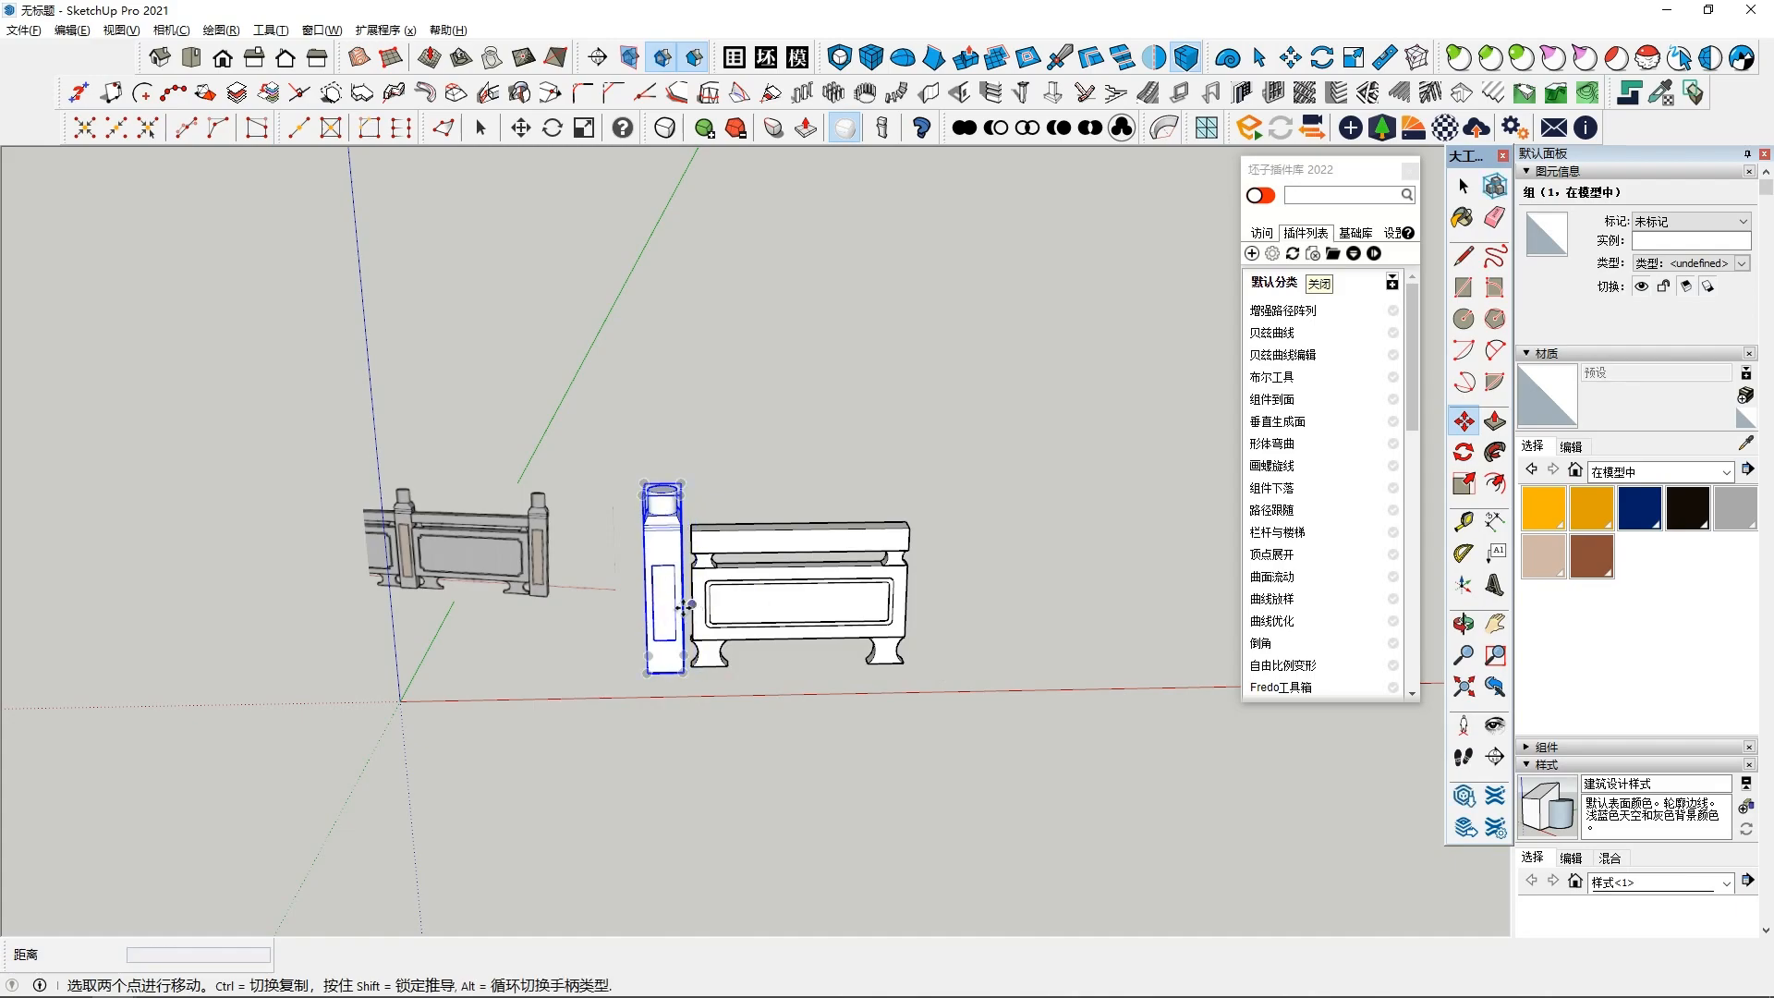
click(682, 606)
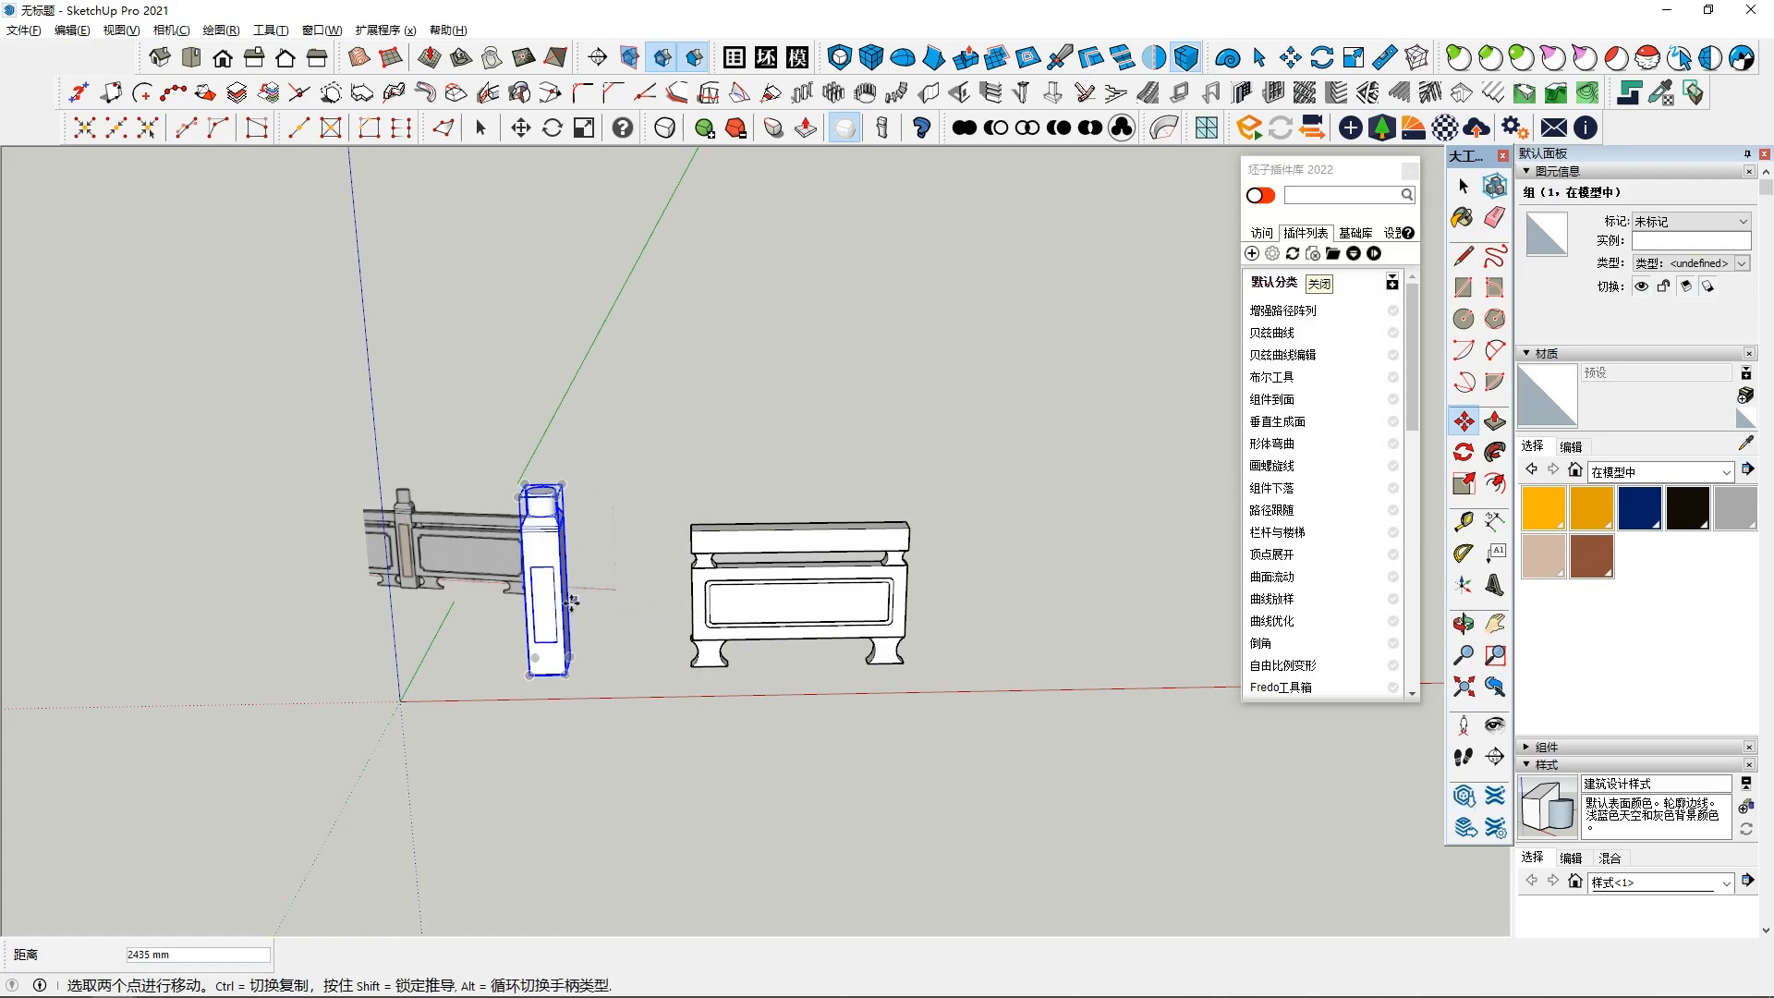
scroll(688, 605, up, 4)
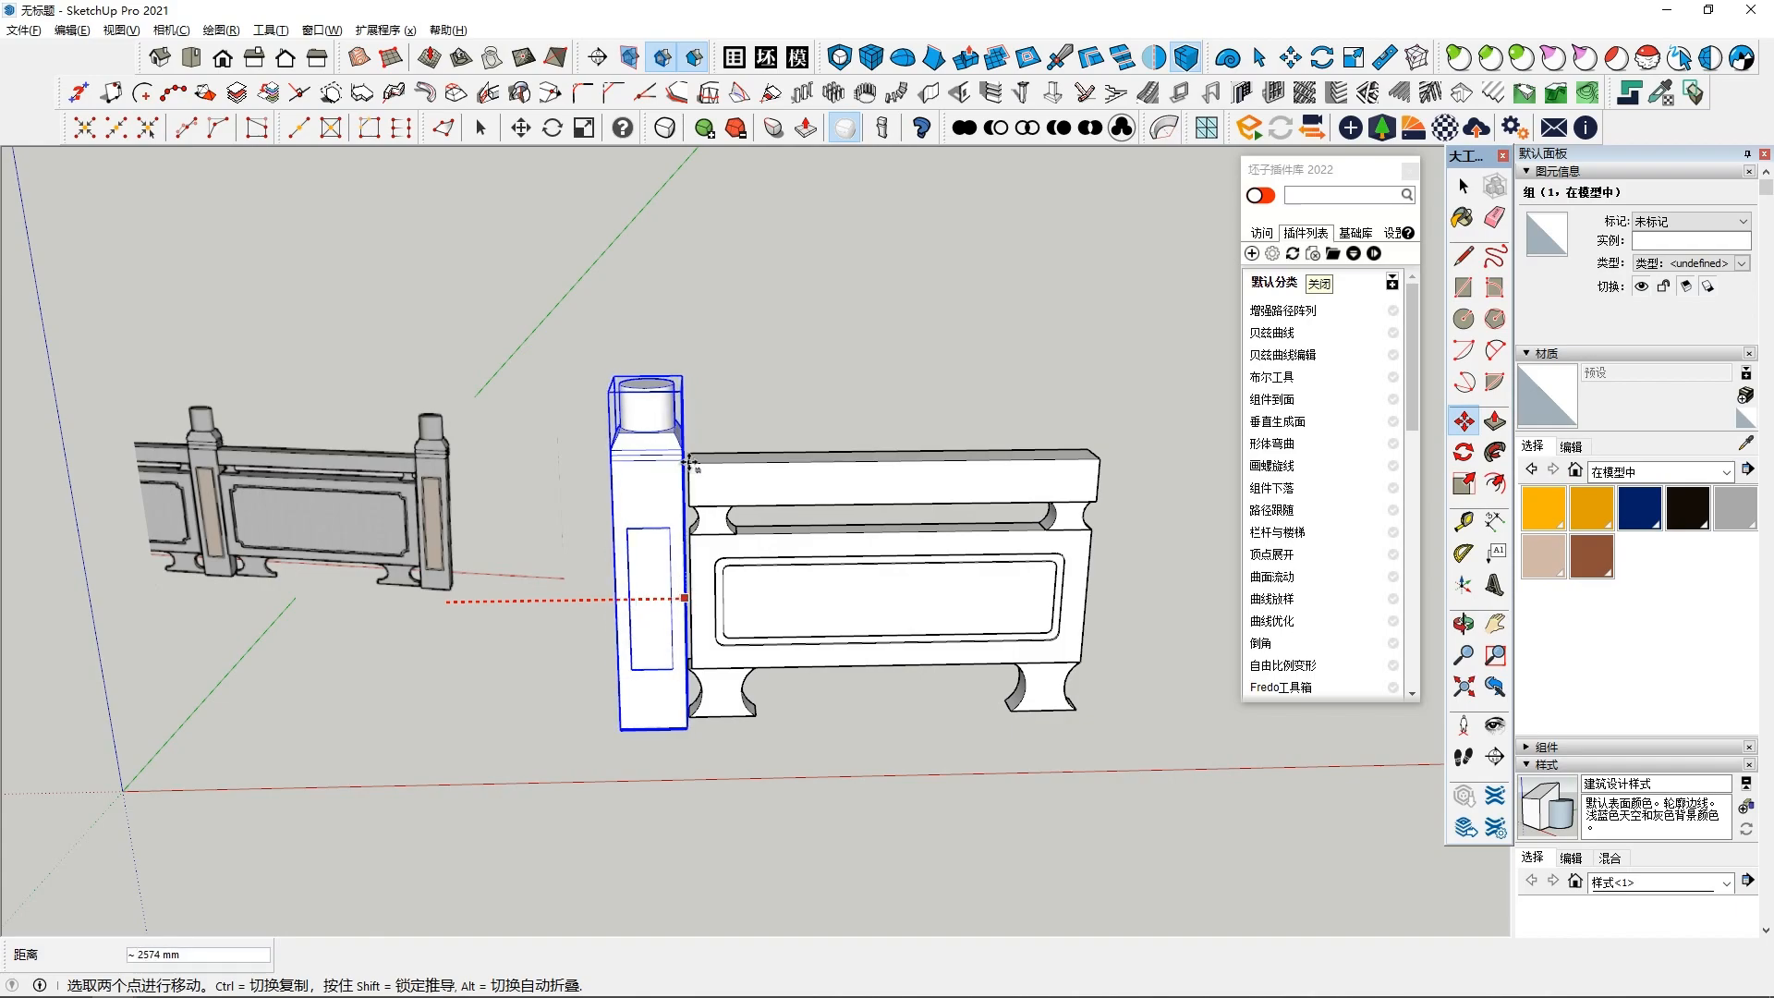
click(693, 464)
scroll(739, 665, down, 4)
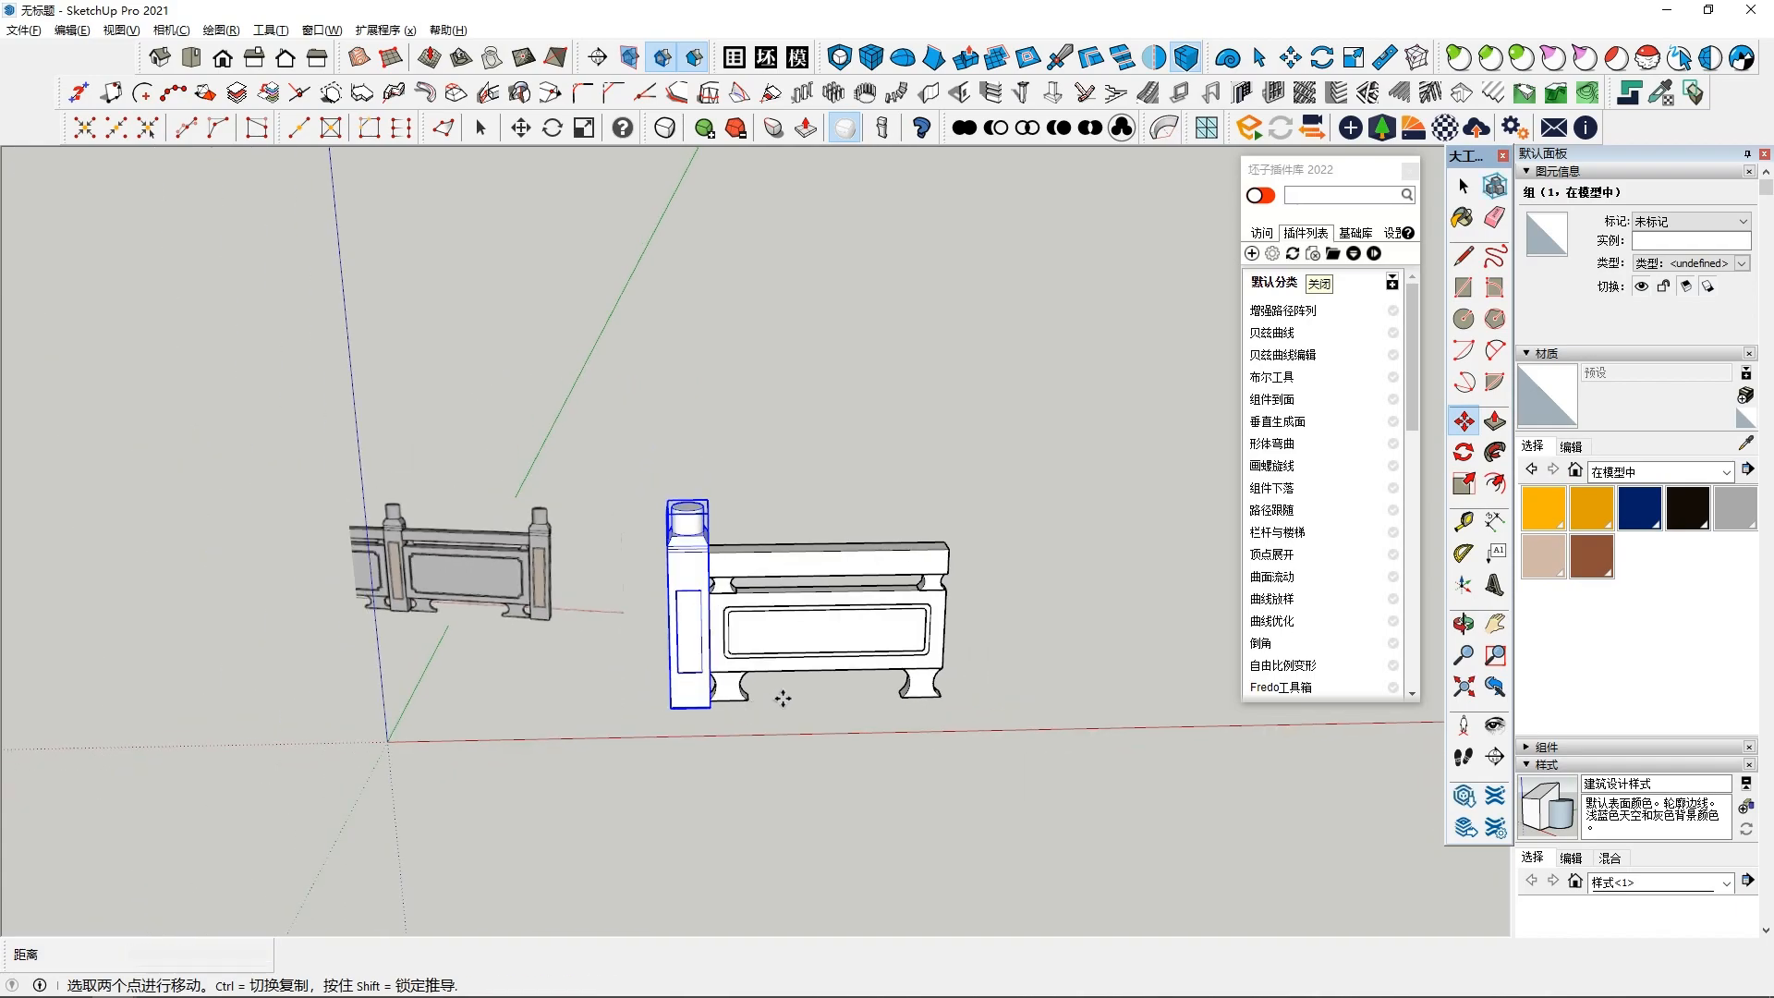
Copy the post along the red axis to the free end of the rail and panel group, flush against it
click(671, 711)
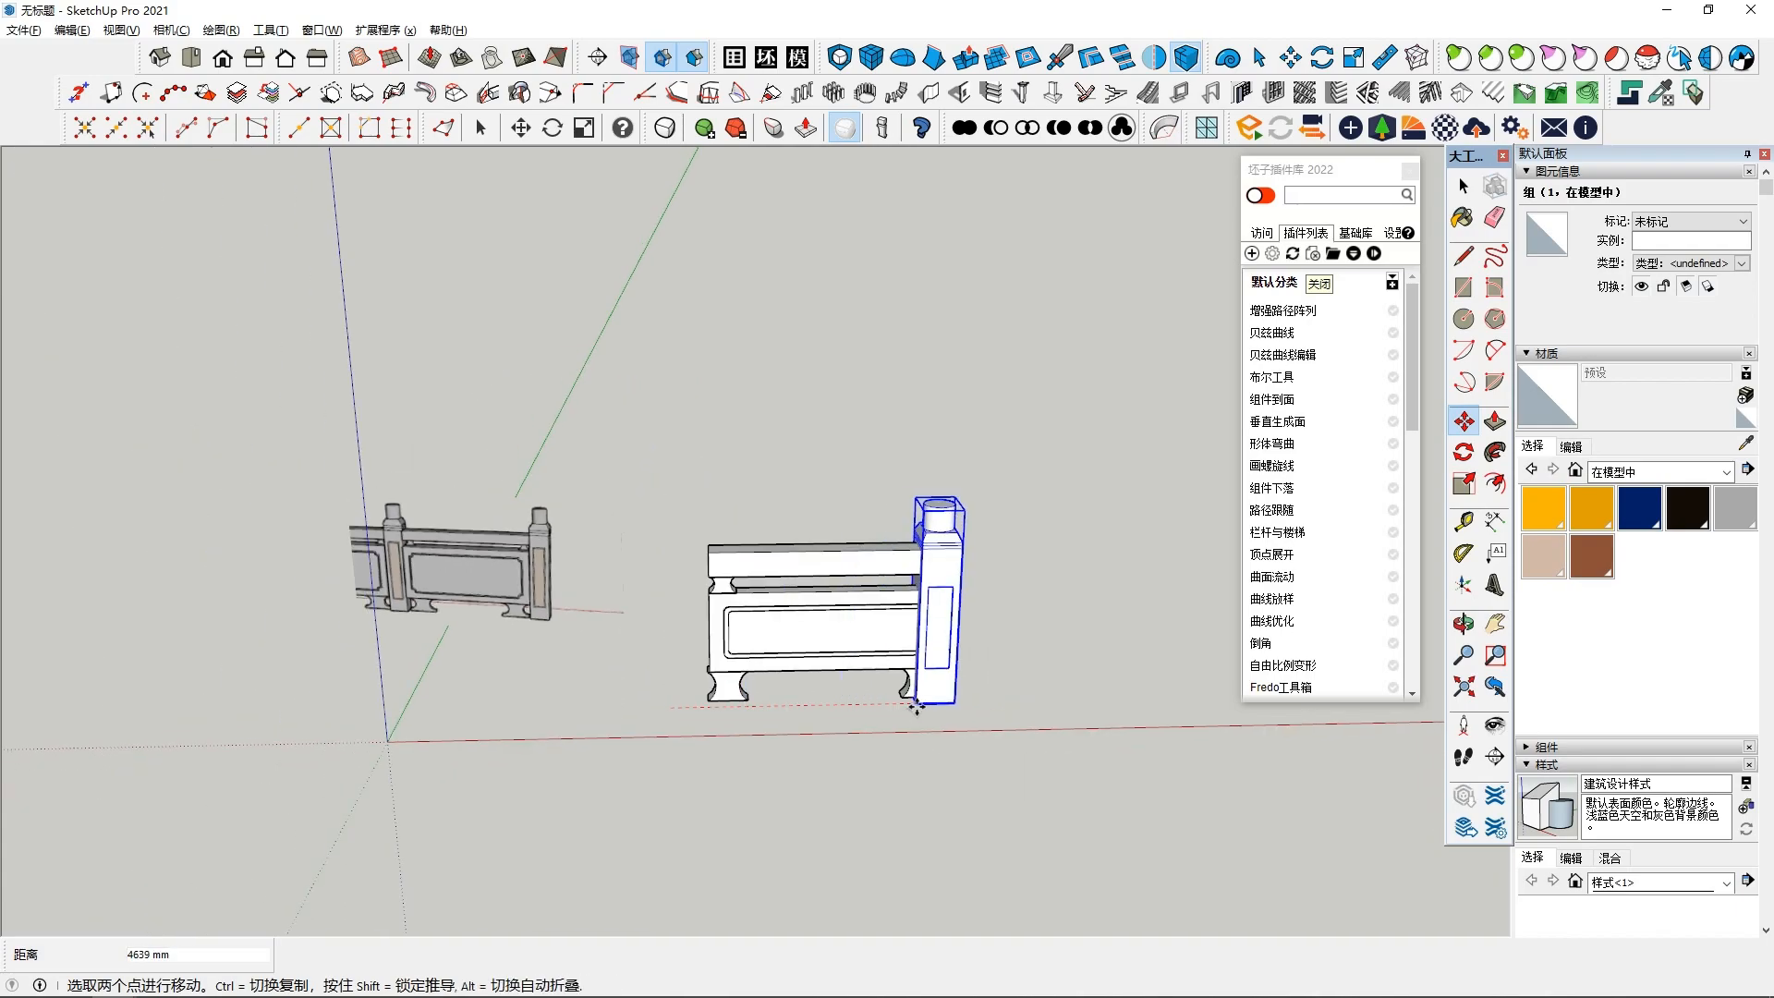
key(ctrl)
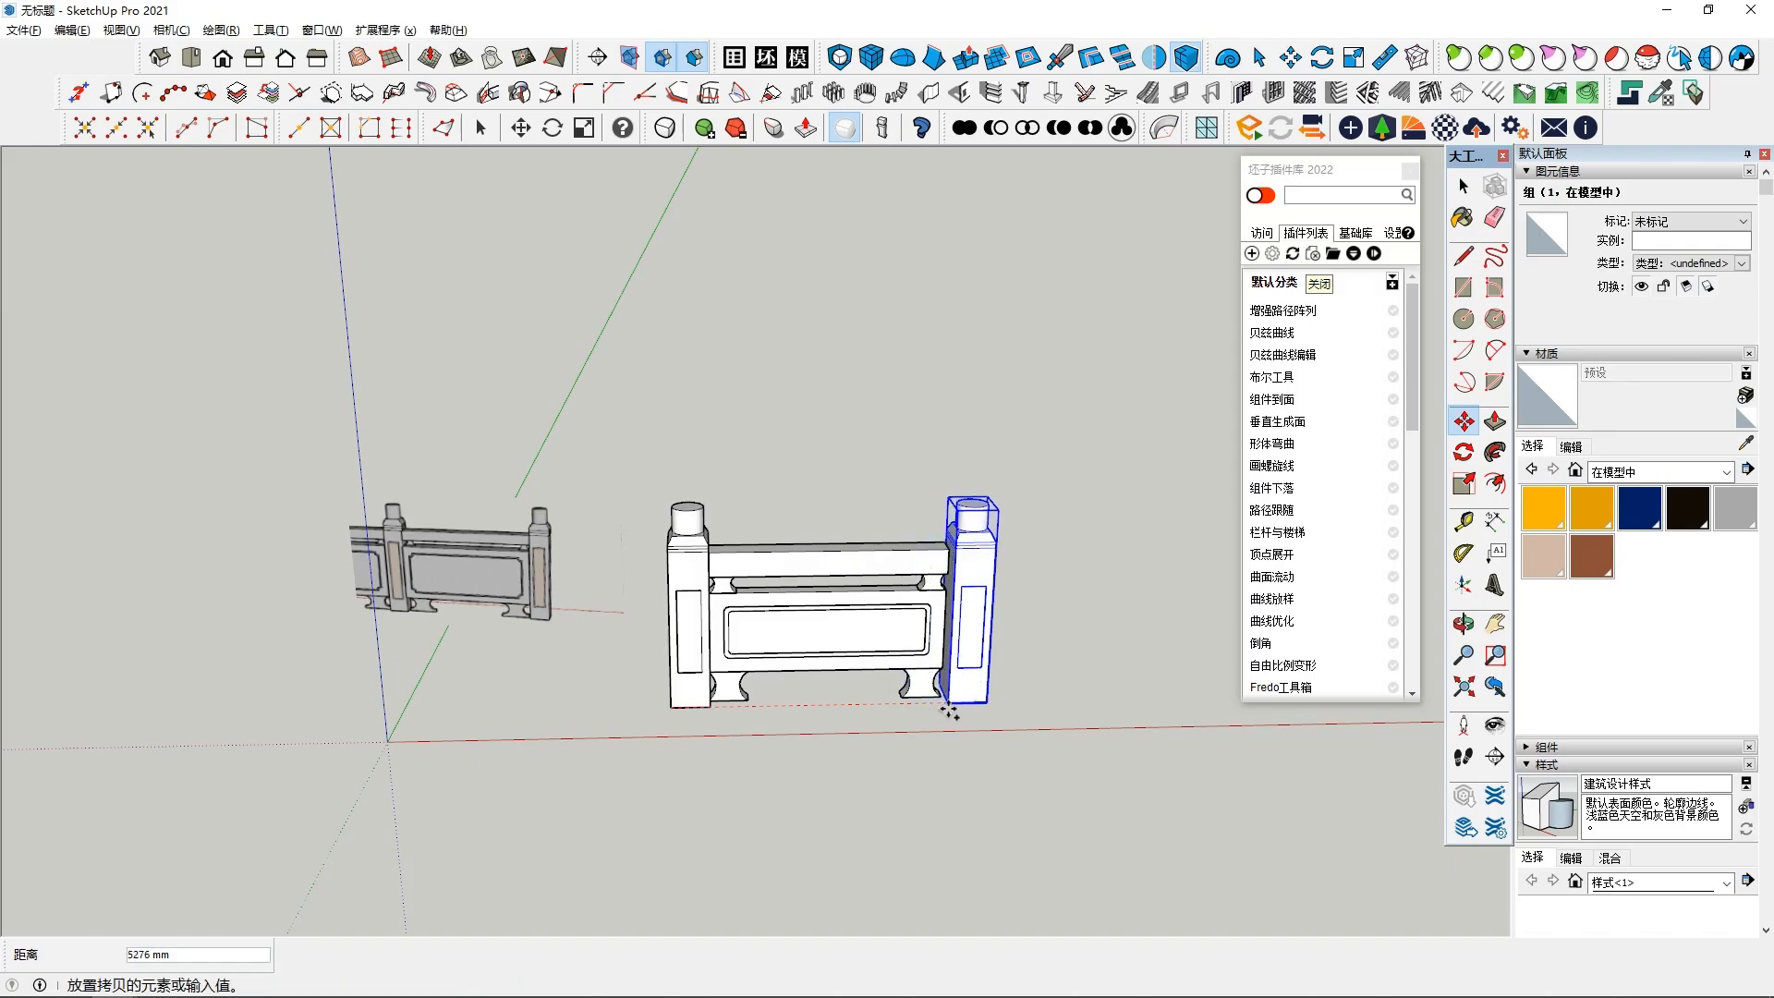
click(944, 710)
scroll(621, 450, down, 1)
key(space)
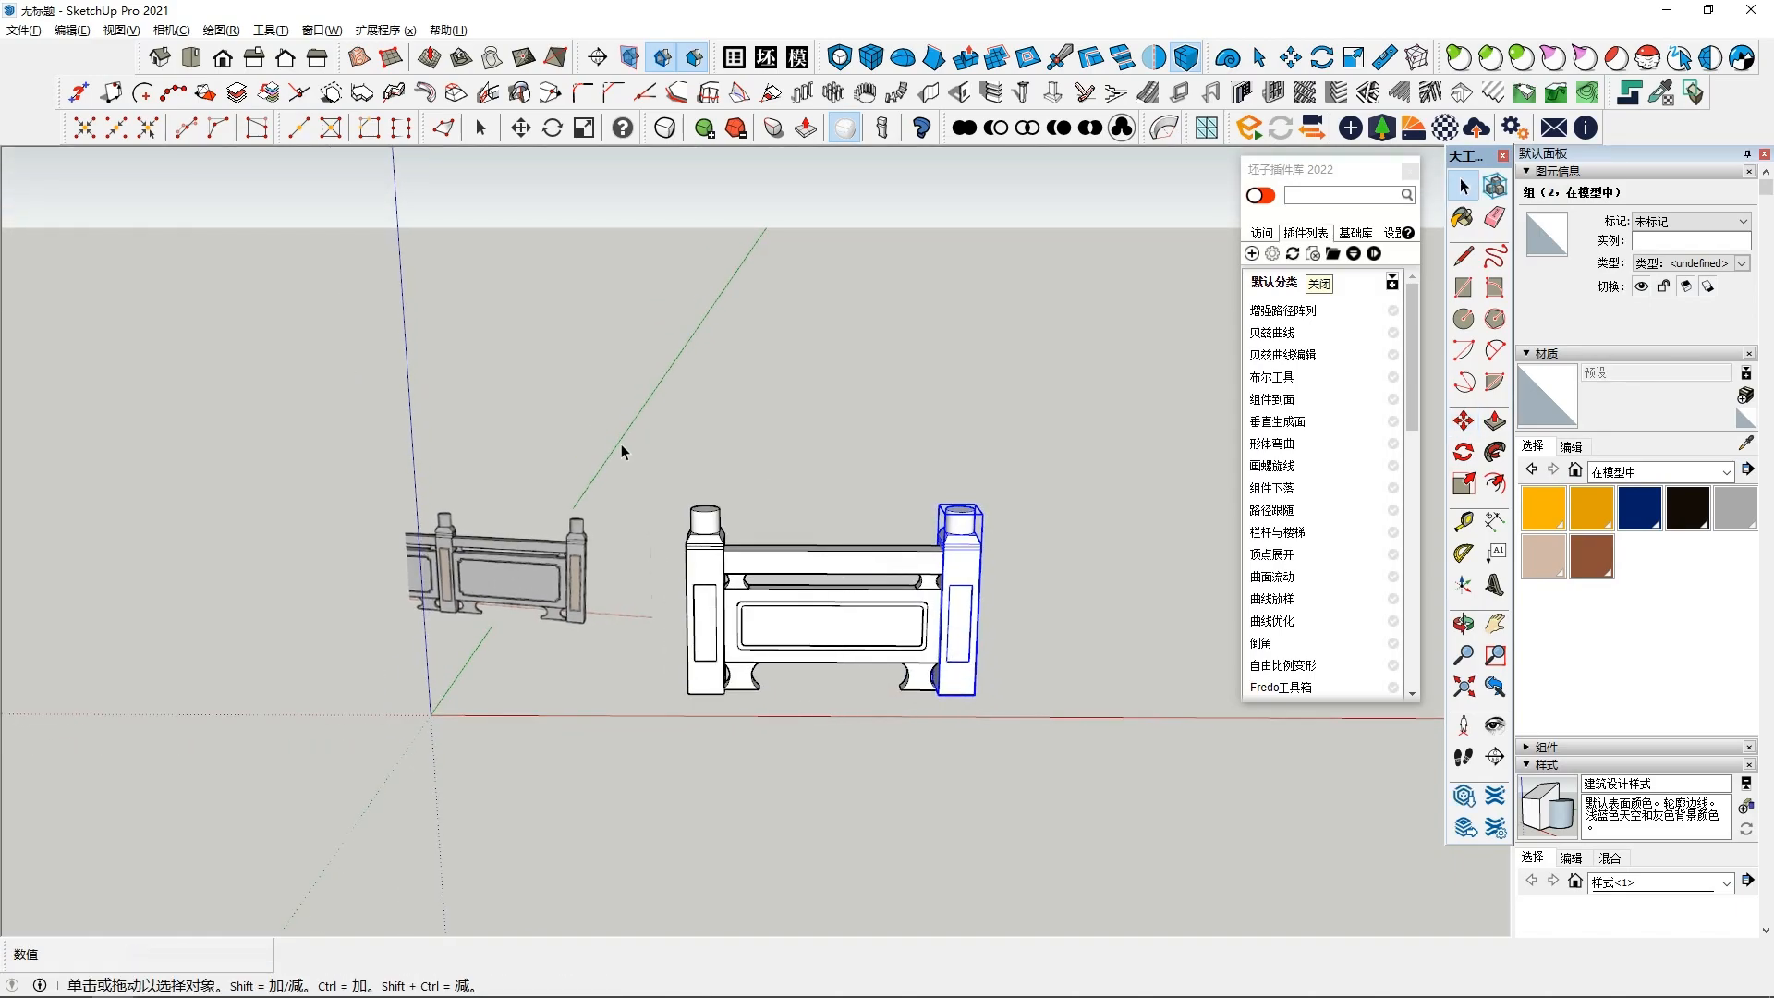
Copy the rail and panel group together with its right-hand post about 5170 mm along the red axis to form a second bay
drag(867, 745, 873, 752)
click(747, 766)
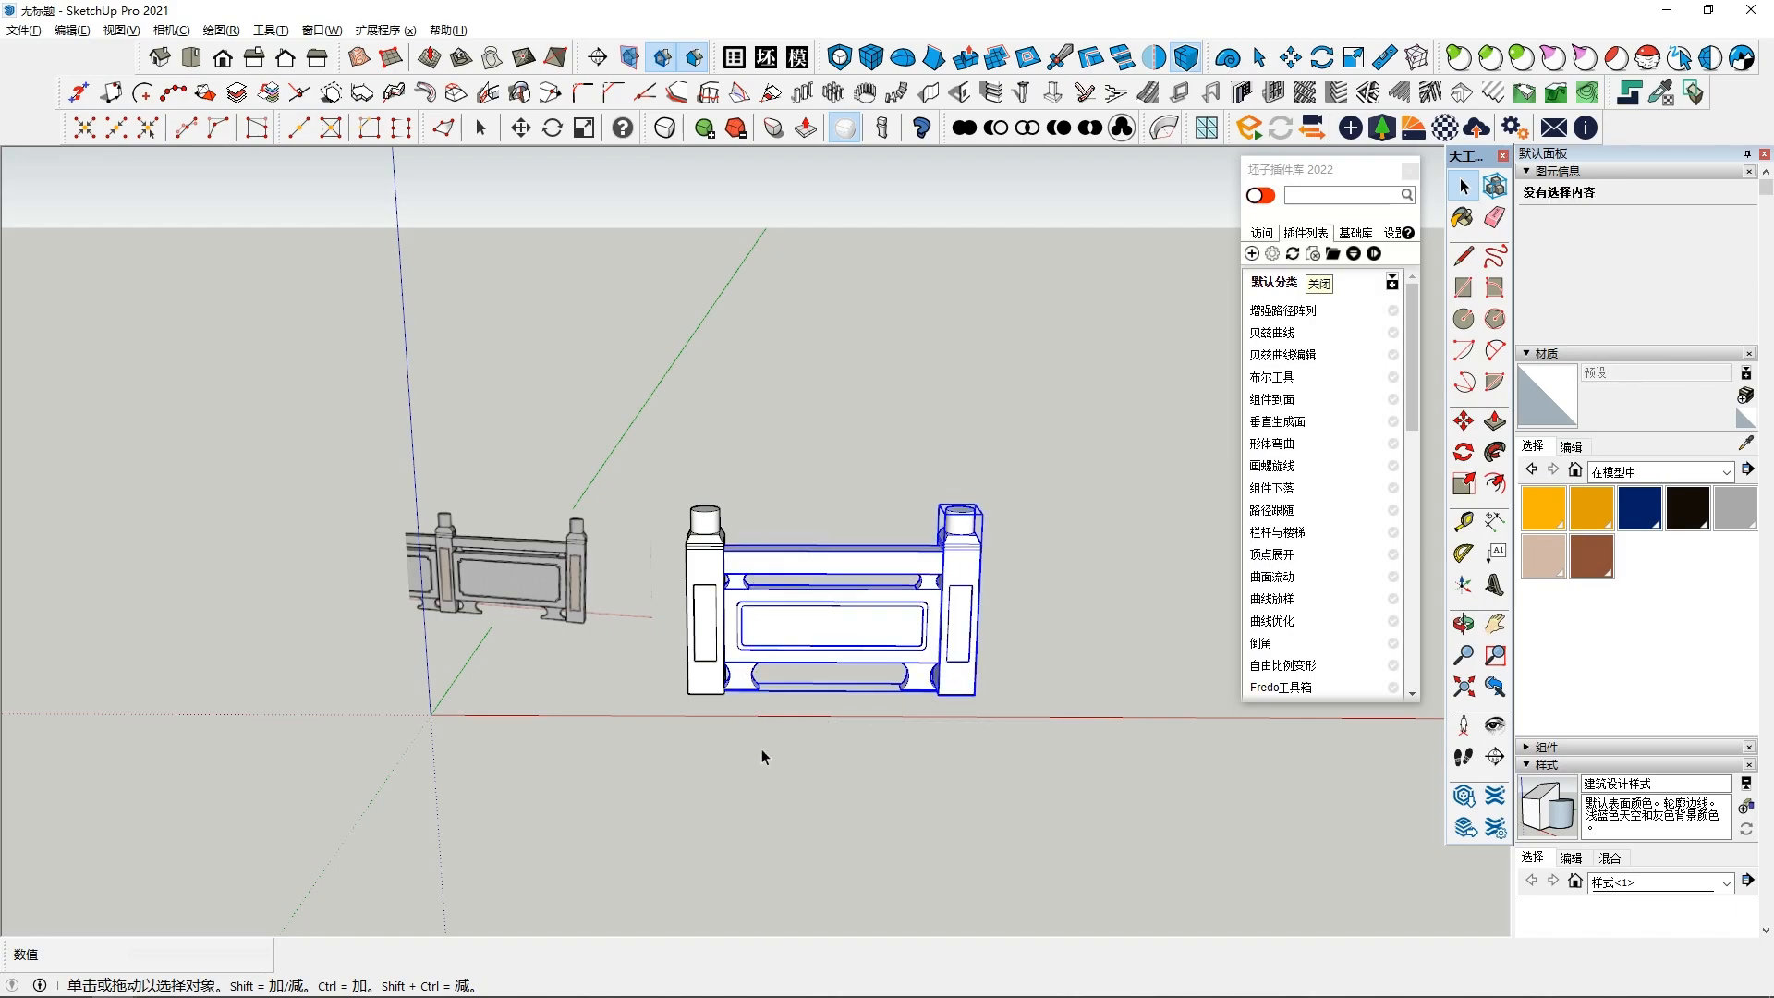
click(1464, 421)
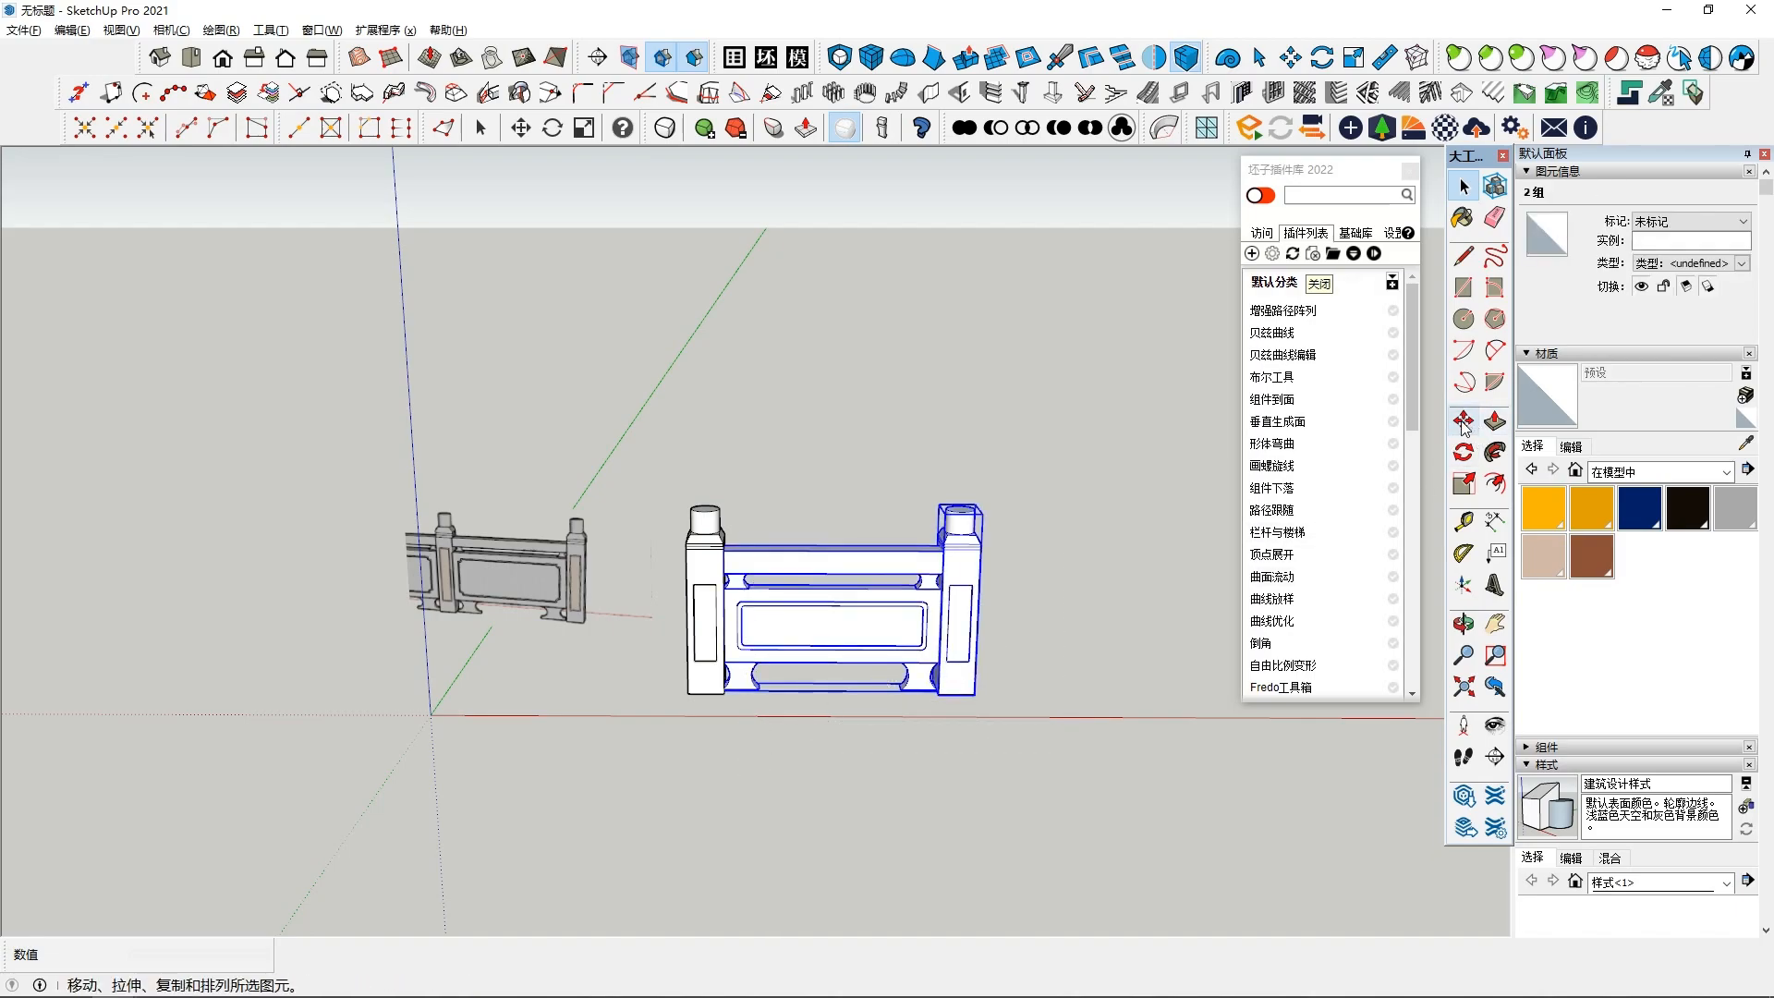
click(726, 695)
key(ctrl)
click(972, 694)
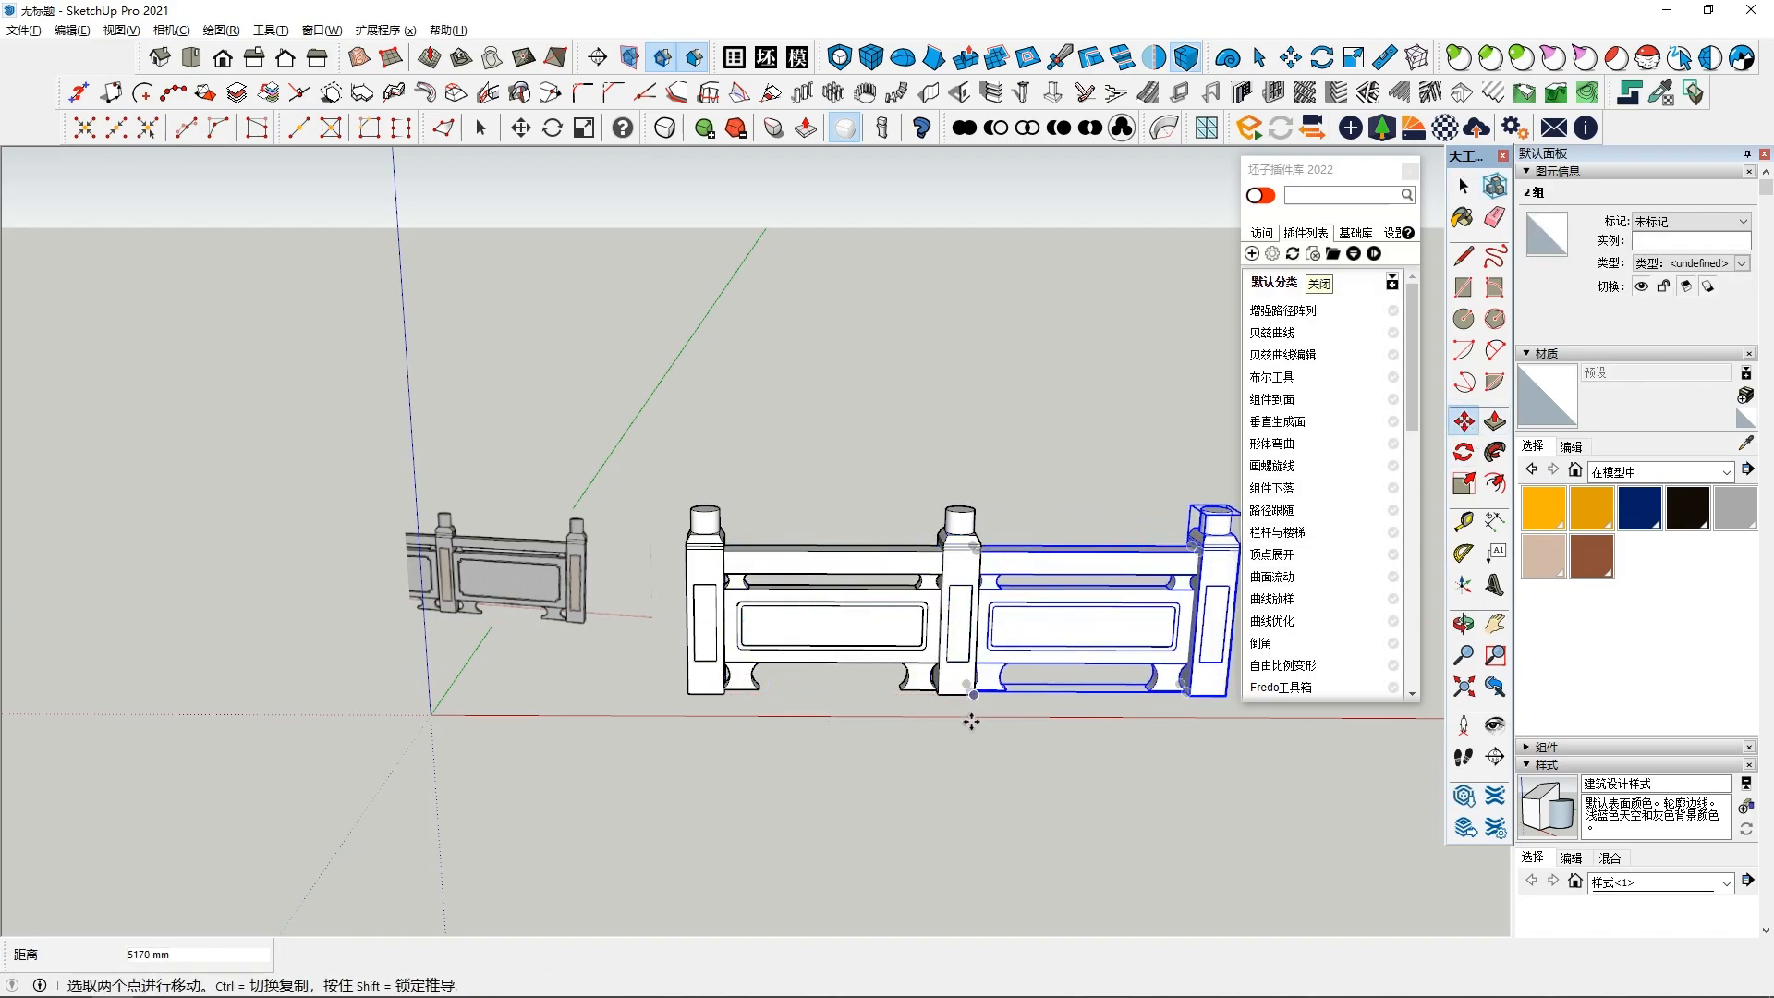
key(space)
Select all five groups of the two-bay balustrade and paint them with the grey Sumele_Jewelry material
scroll(979, 774, down, 1)
scroll(811, 740, down, 2)
click(1464, 521)
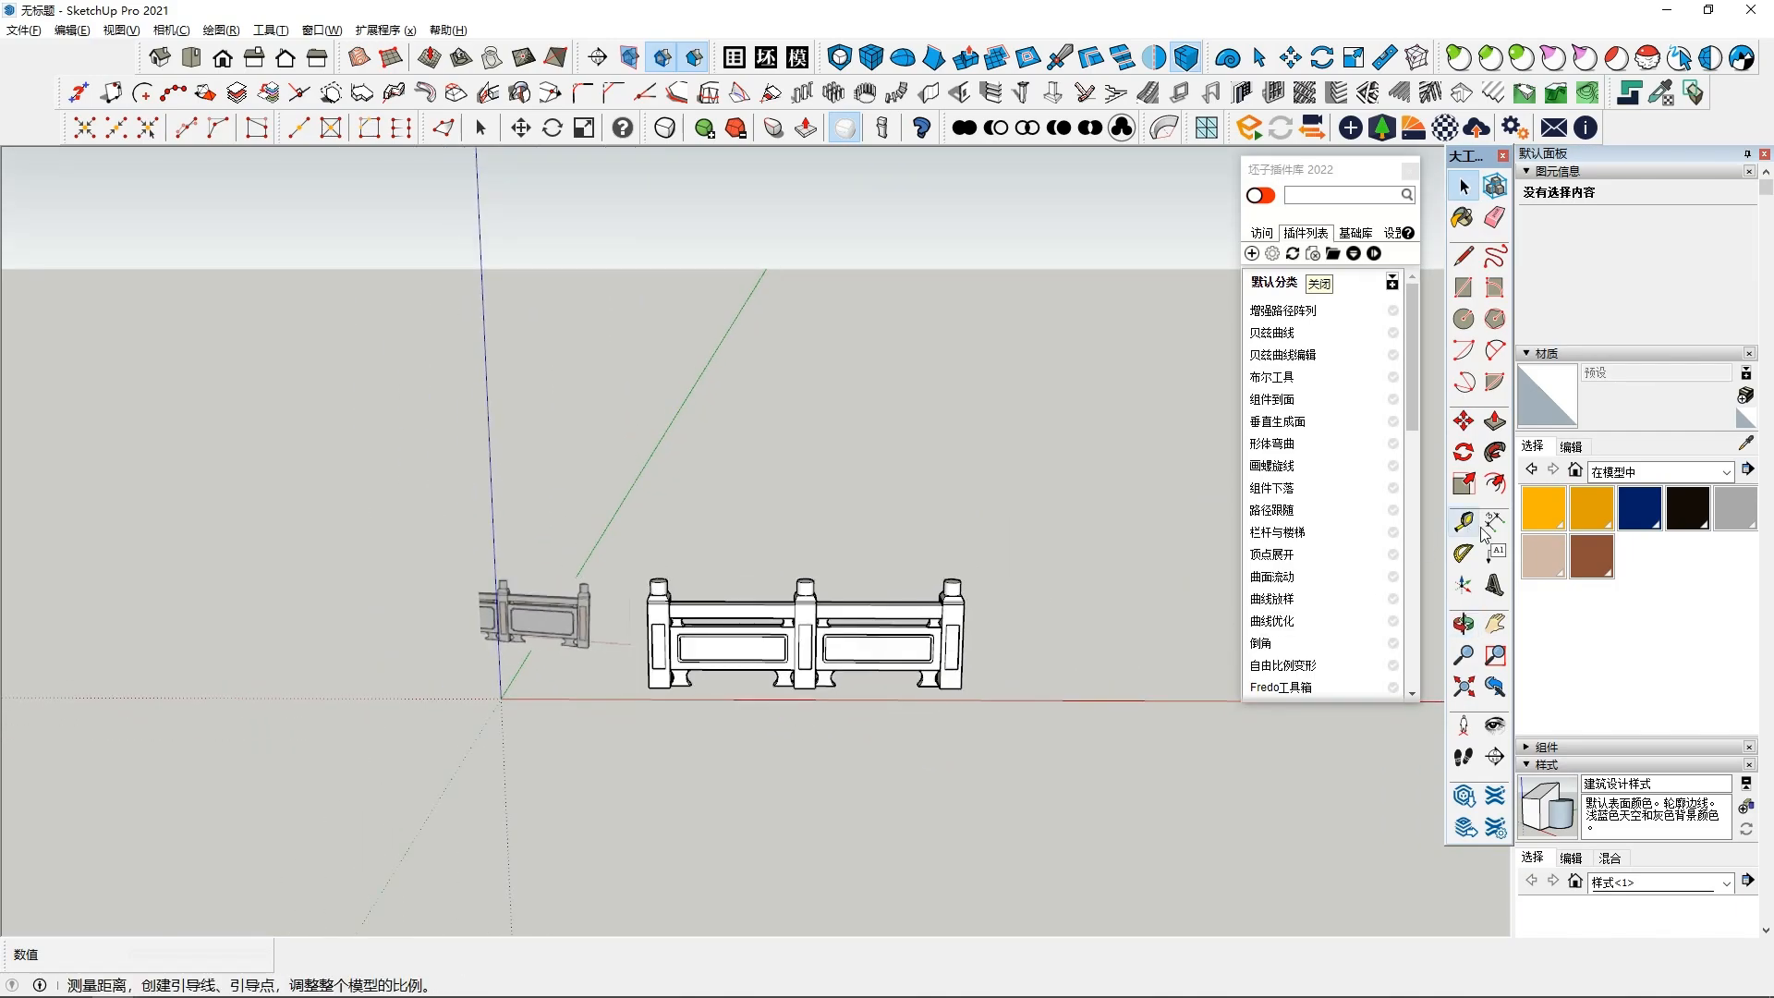
drag(1133, 800, 1090, 781)
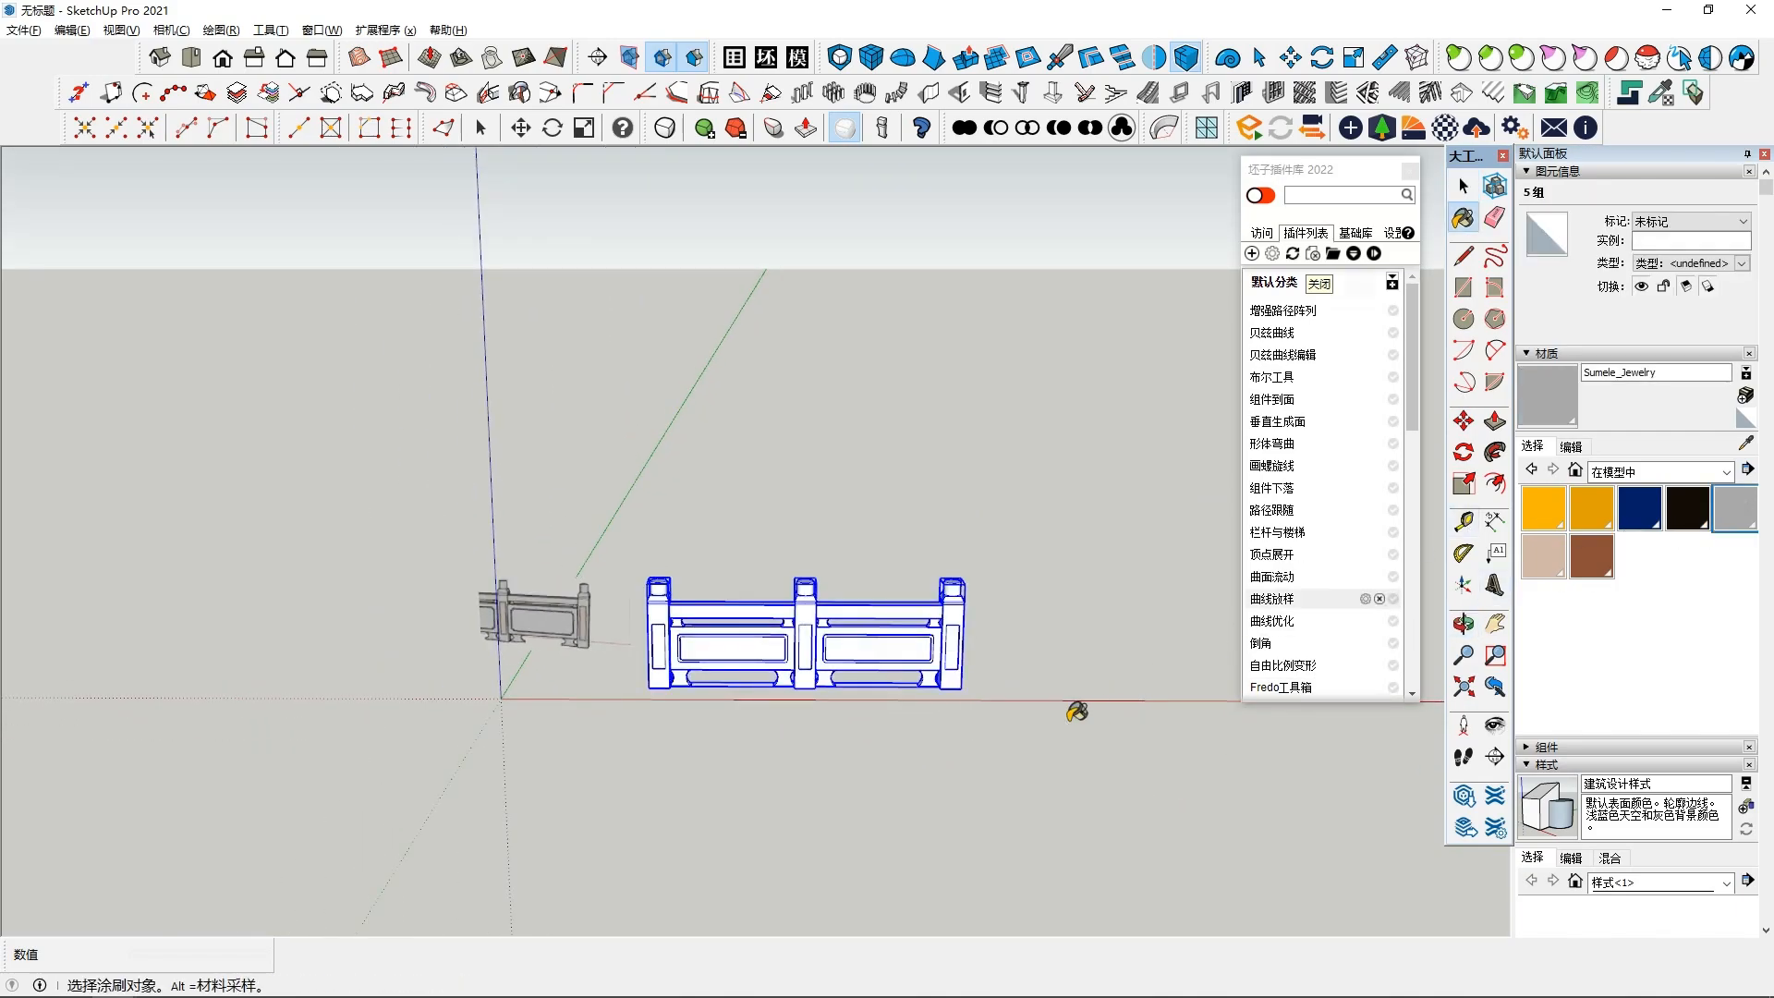
click(863, 510)
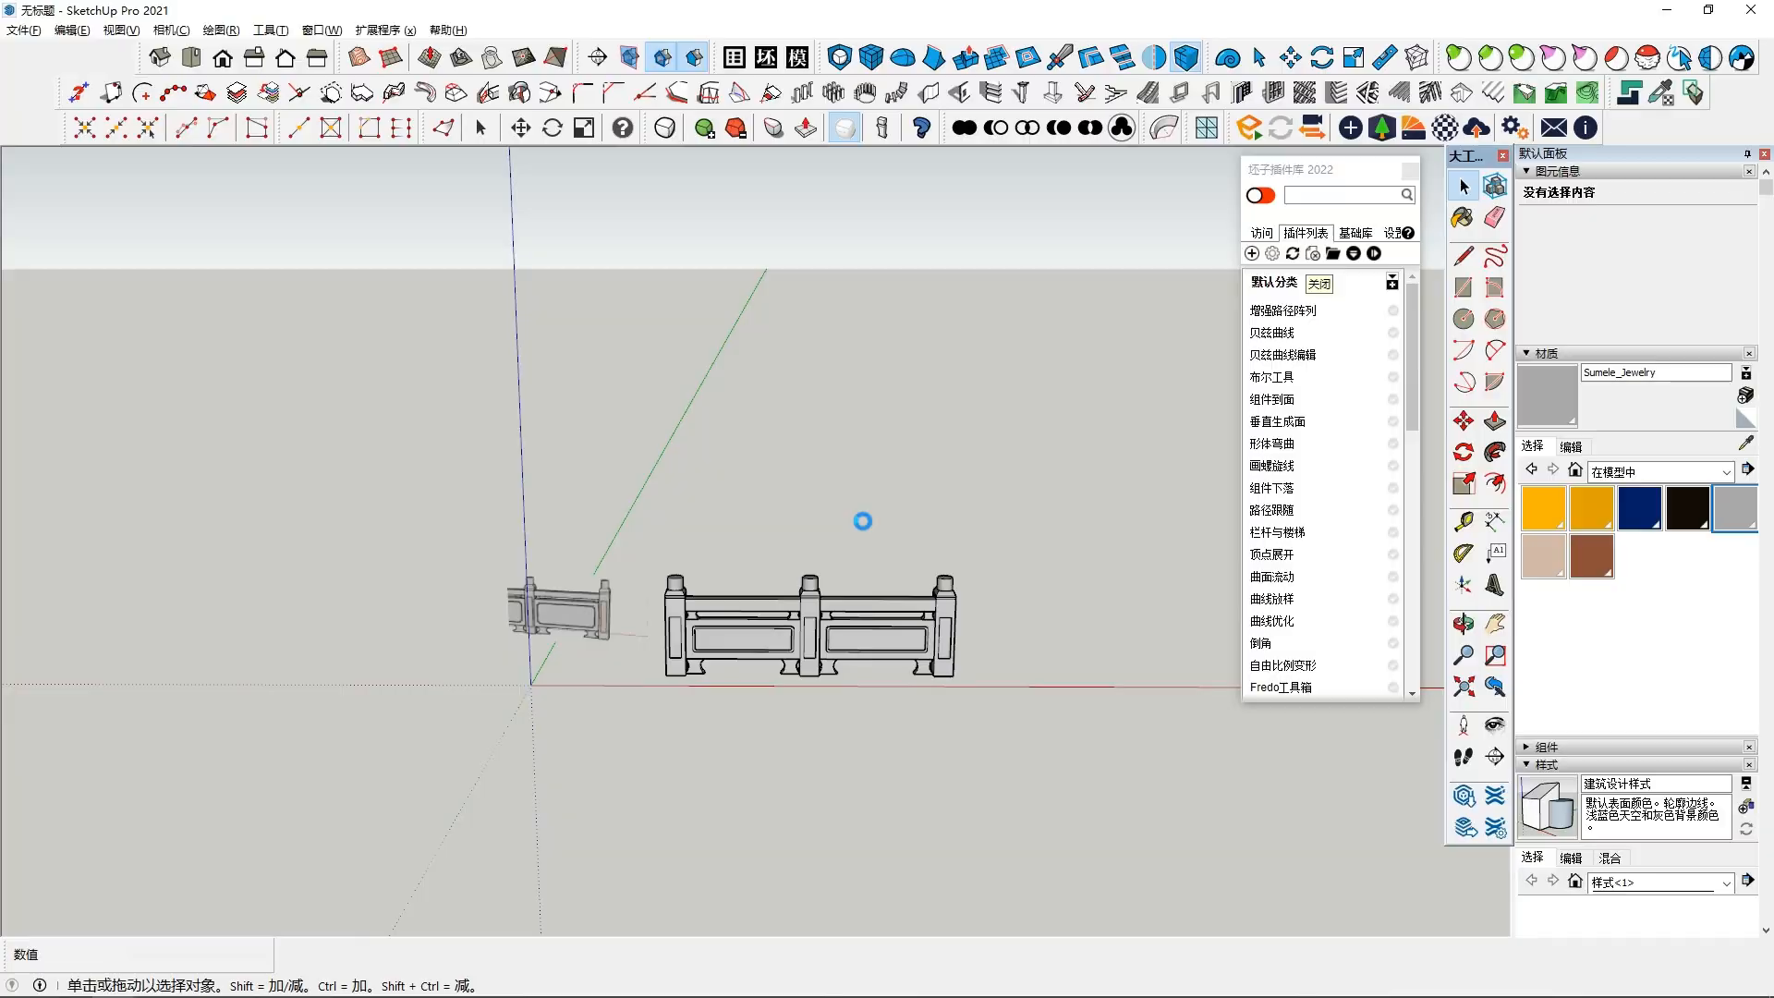